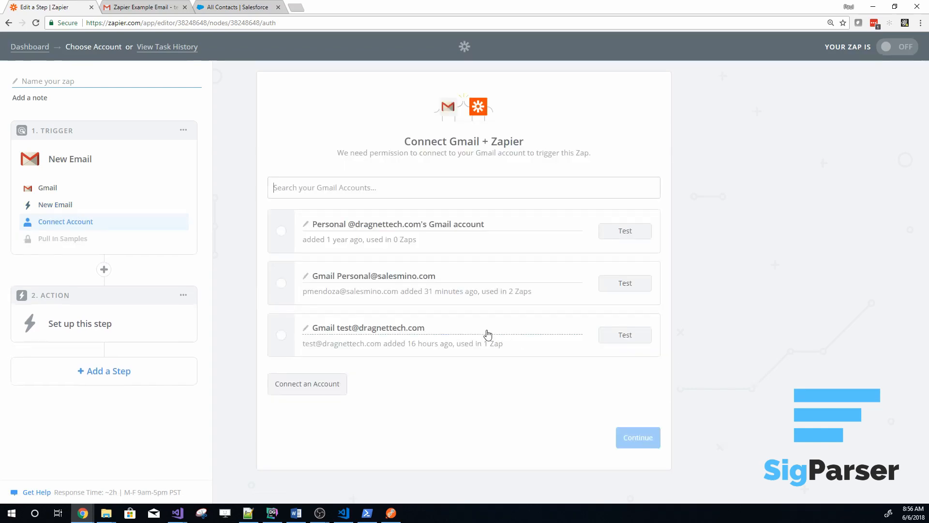
Connect the Gmail test account to the New Email trigger and keep the mailbox option at Inbox and All Labels
click(281, 335)
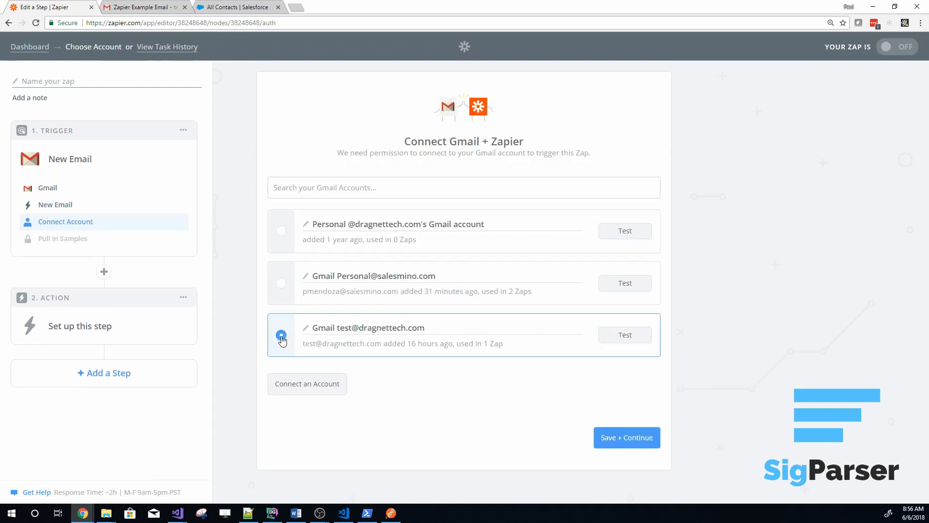
click(625, 440)
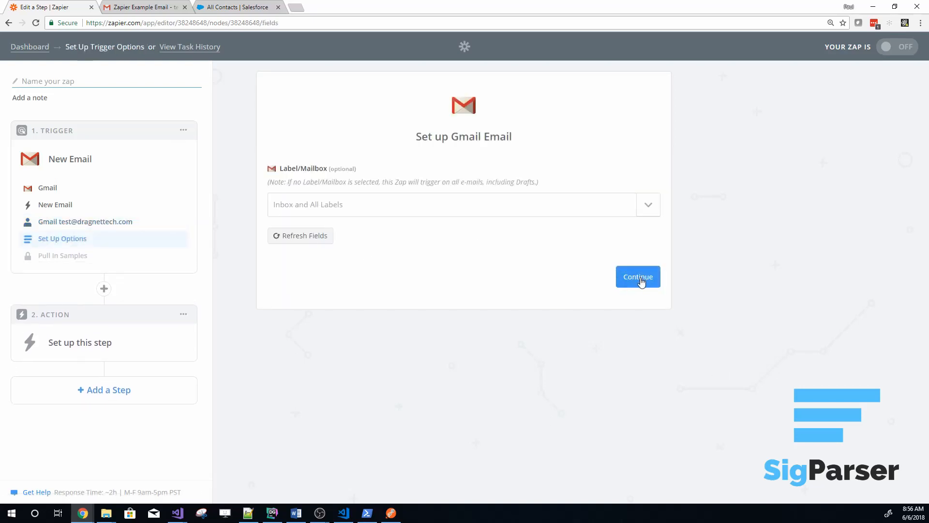
click(639, 278)
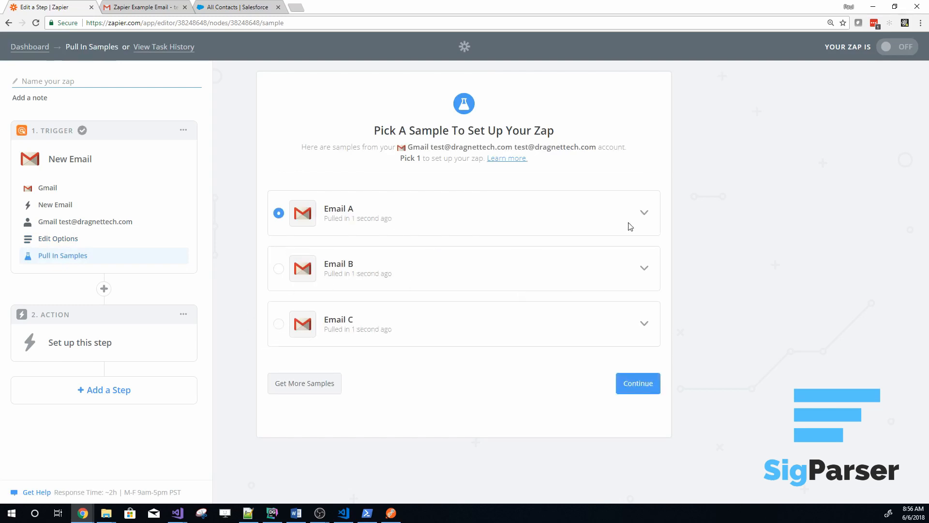
Review the contents of sample Email A and use it as the trigger's sample
click(644, 215)
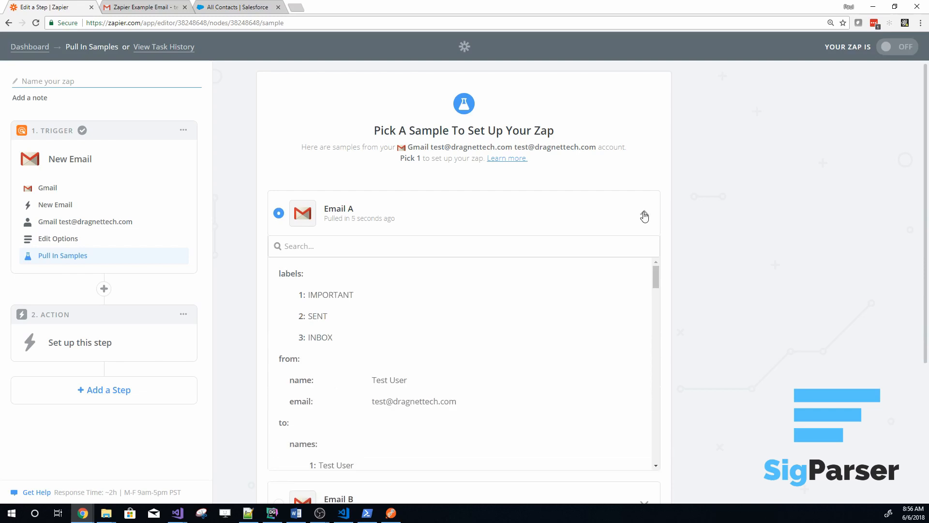
scroll(390, 401, down, 4)
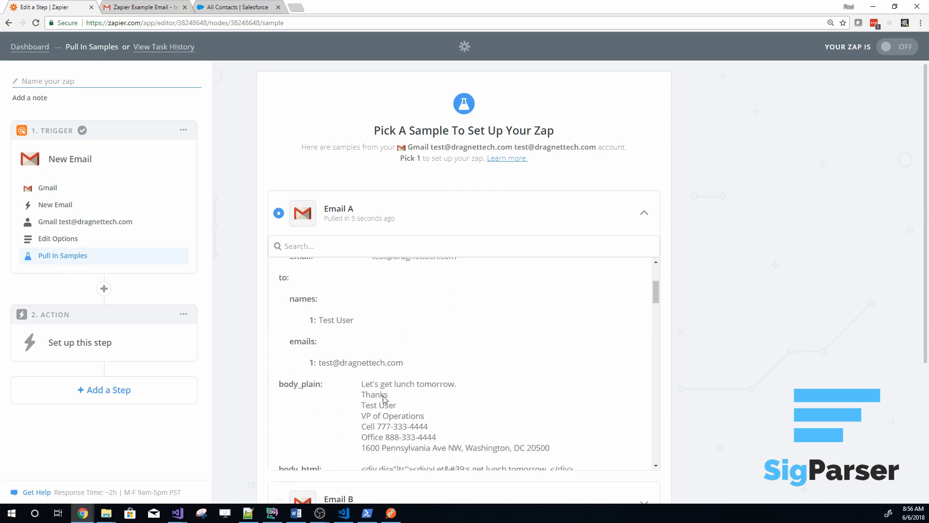
drag(363, 335, 388, 346)
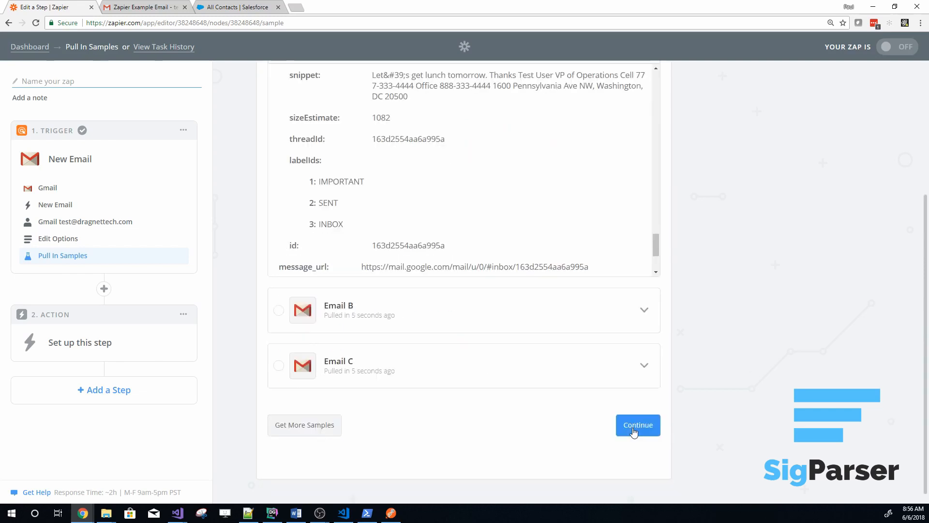
click(639, 425)
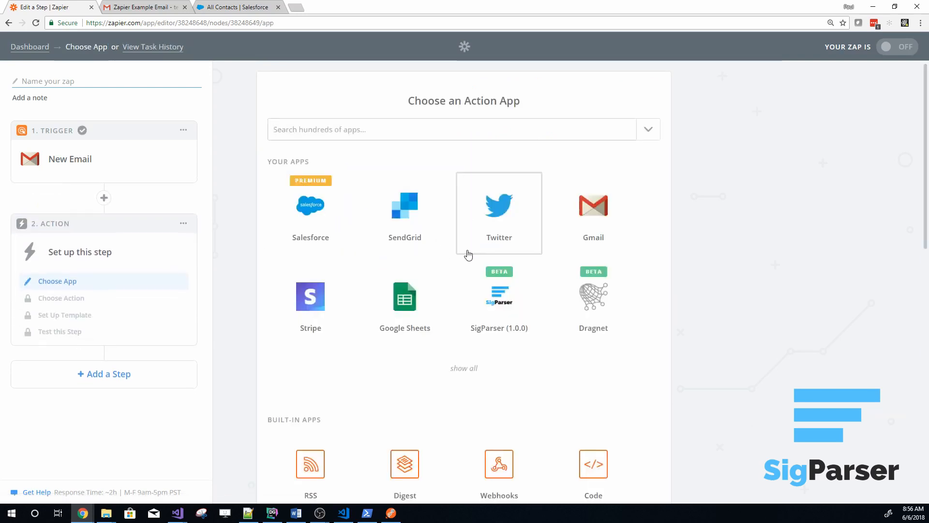
Set SigParser (1.0.0) as the action app with the Parse Signature action and its existing connected account
click(498, 312)
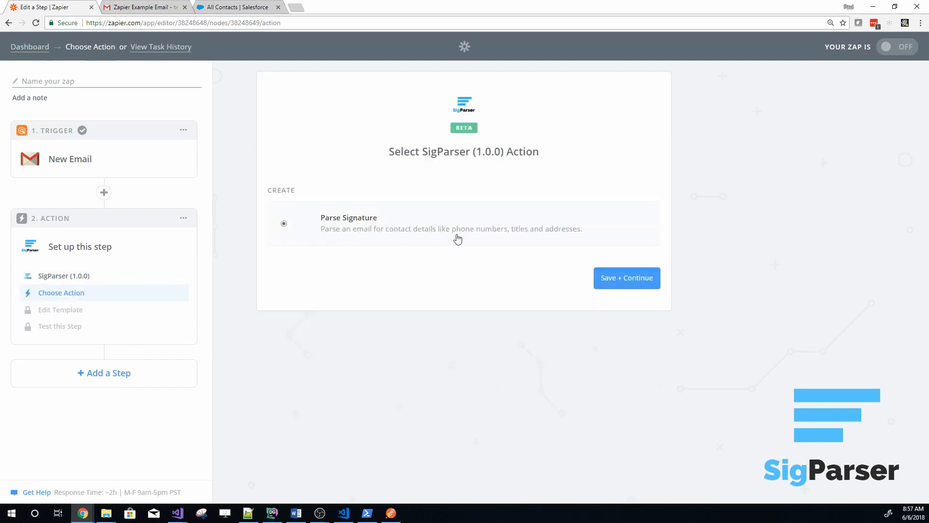
click(626, 287)
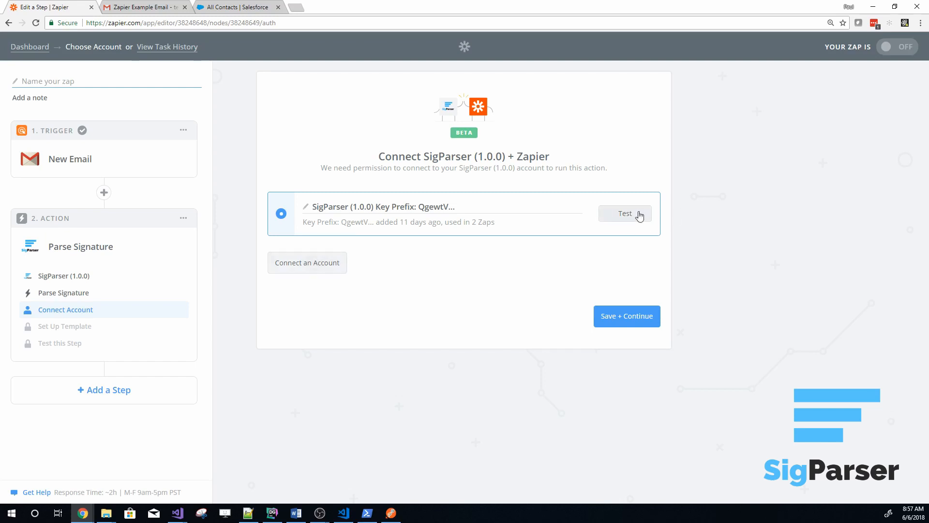
click(624, 318)
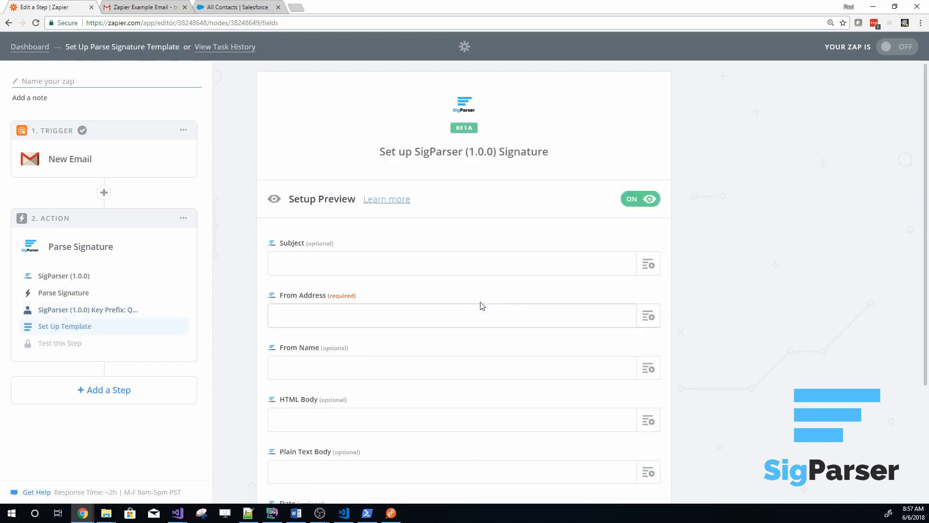
Map the Subject field to the email's Subject and the From Address field to its From Email
click(649, 270)
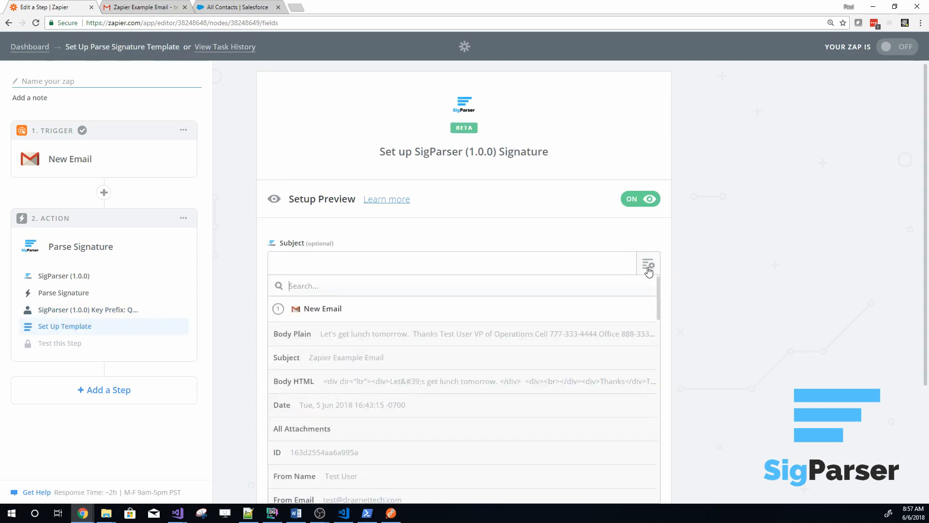
text(Subject)
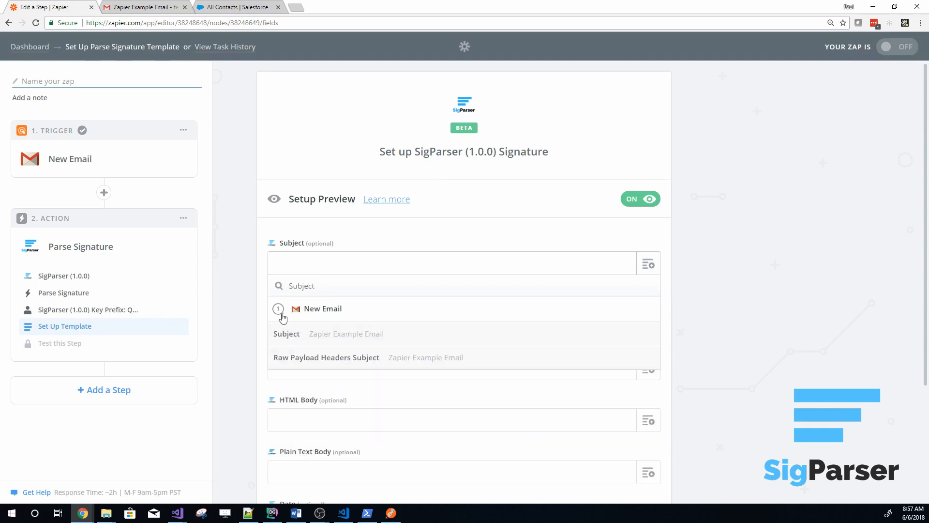
click(293, 339)
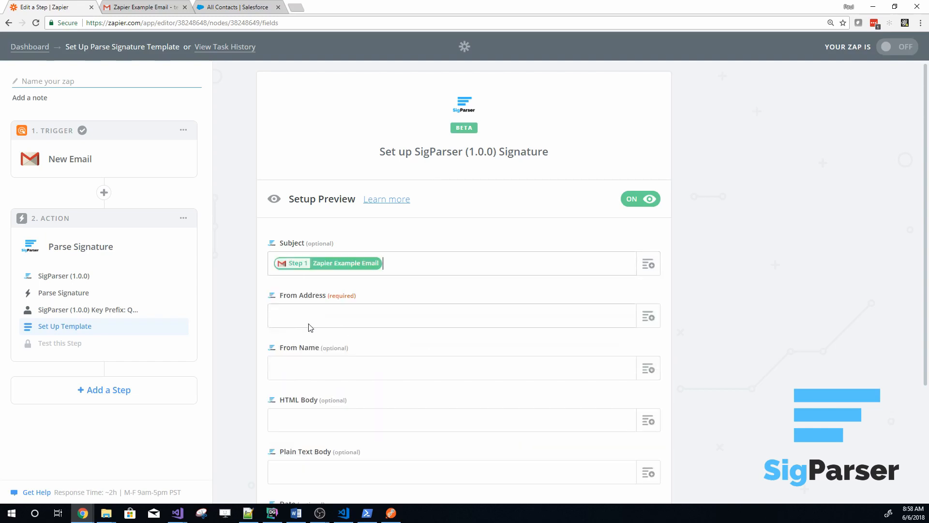
click(654, 318)
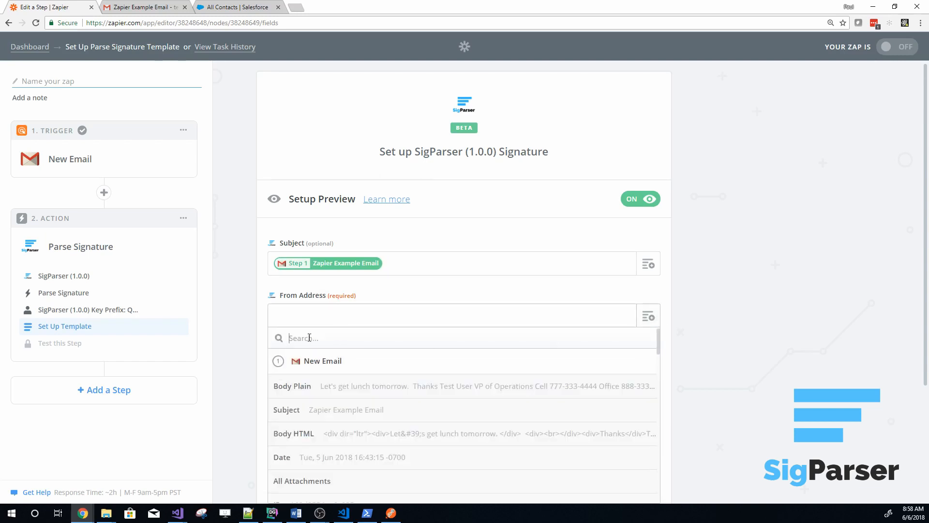
text(From)
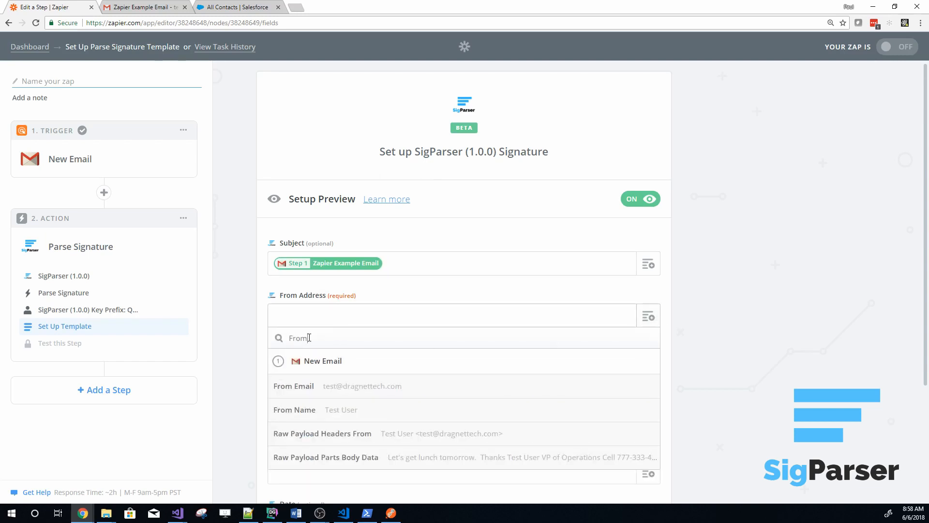
click(301, 390)
Map the From Name field to the email's From Name and the HTML Body field to its Body HTML
click(636, 378)
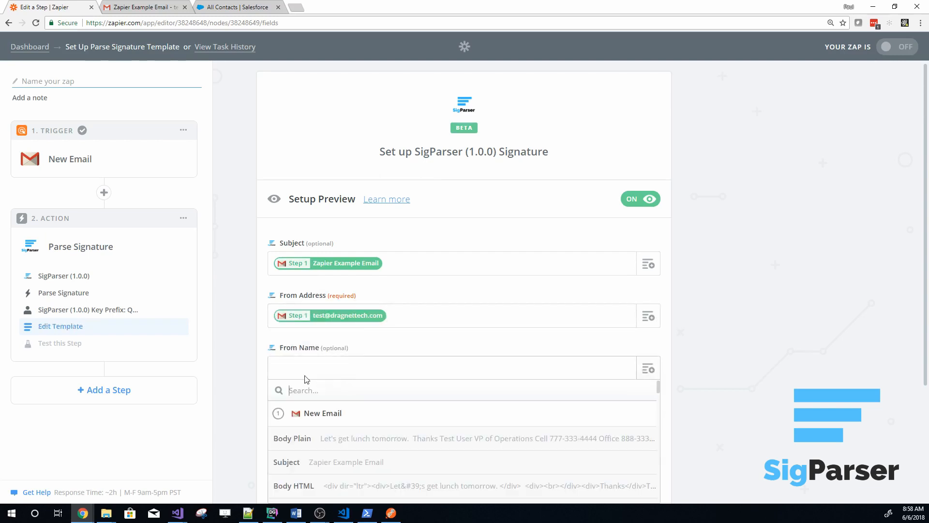
text(From Name)
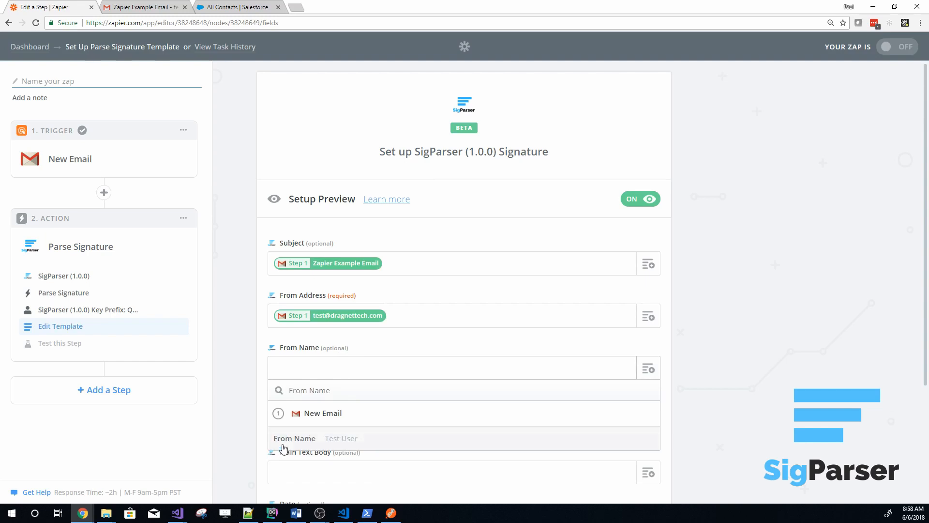
click(332, 441)
scroll(710, 400, down, 3)
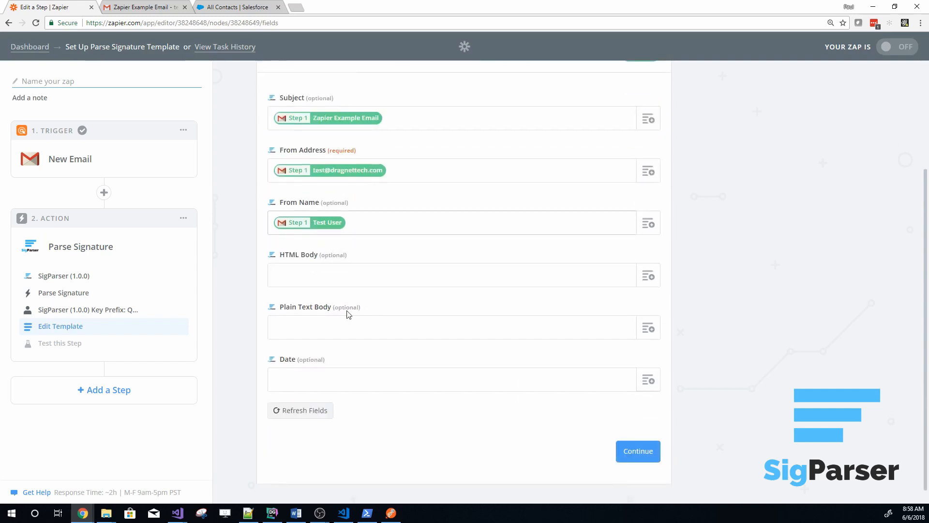
click(648, 276)
text(Html)
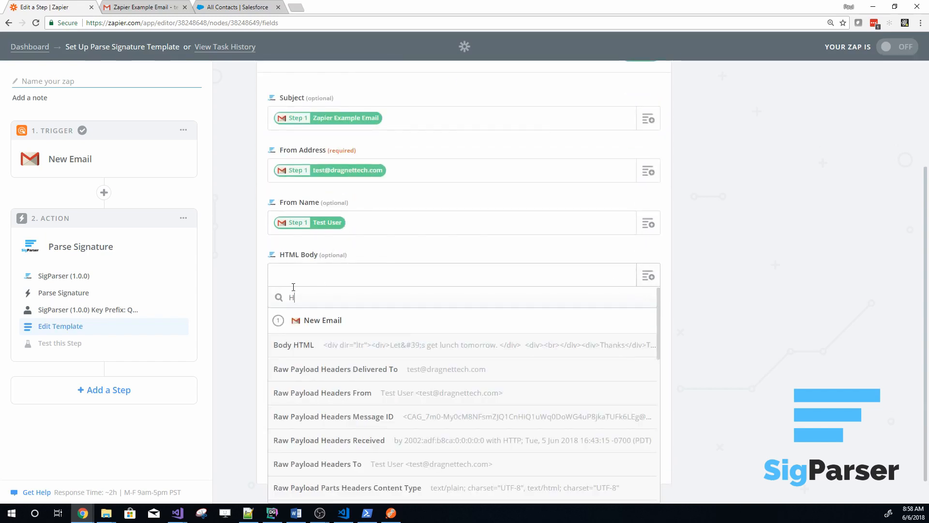
click(295, 343)
Map Plain Text Body to the email's Body Plain and Date to its Date, and continue to the action test
click(649, 369)
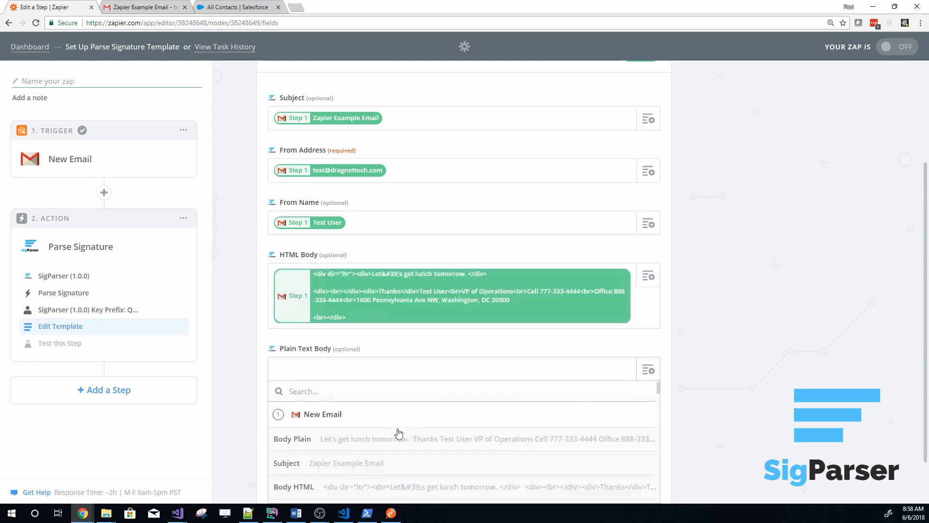
click(323, 446)
scroll(464, 388, down, 2)
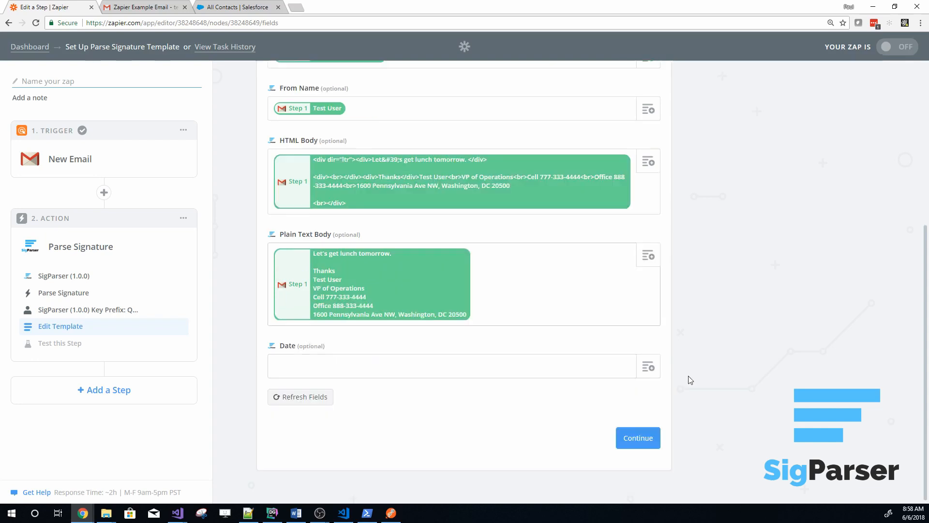
click(648, 367)
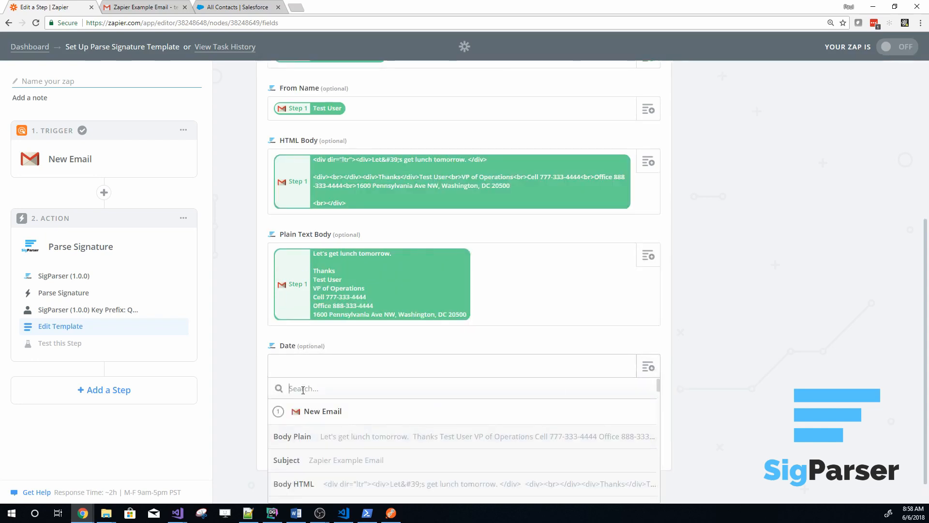
text(Date)
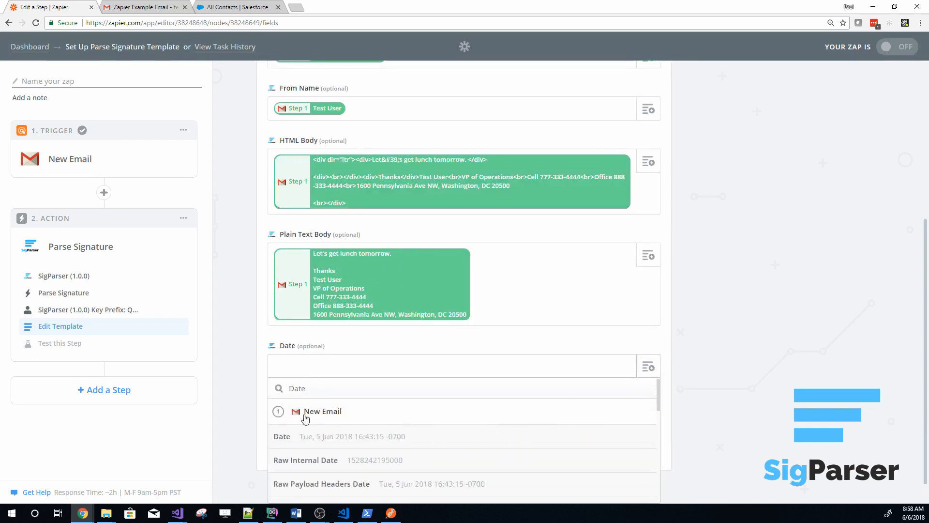
click(322, 442)
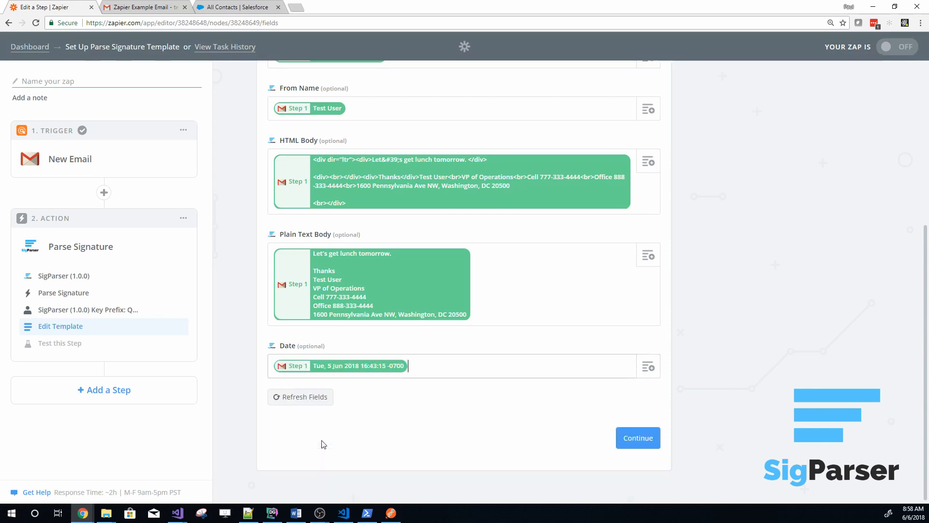
click(627, 450)
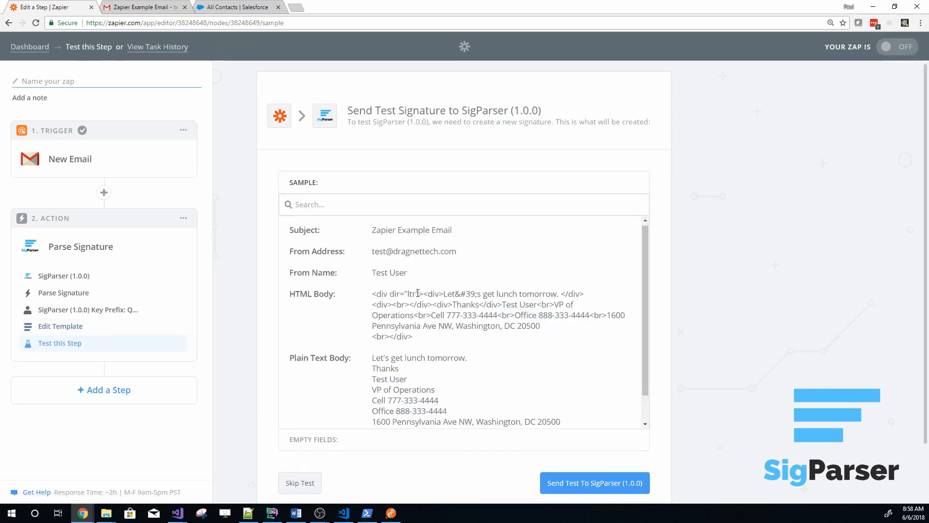
Review the mapped sample data and send the test signature to SigParser (1.0.0)
scroll(417, 293, down, 1)
scroll(392, 298, up, 1)
scroll(366, 303, down, 1)
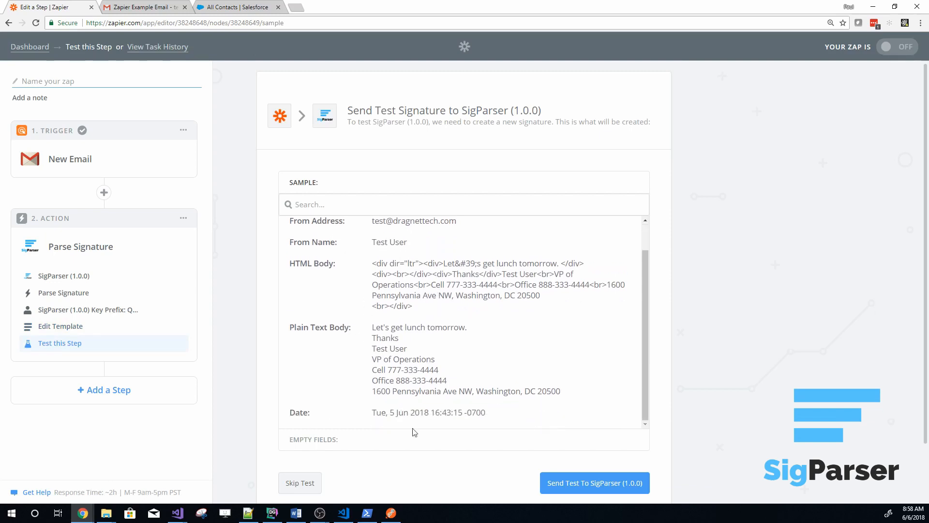
scroll(414, 432, down, 1)
click(591, 434)
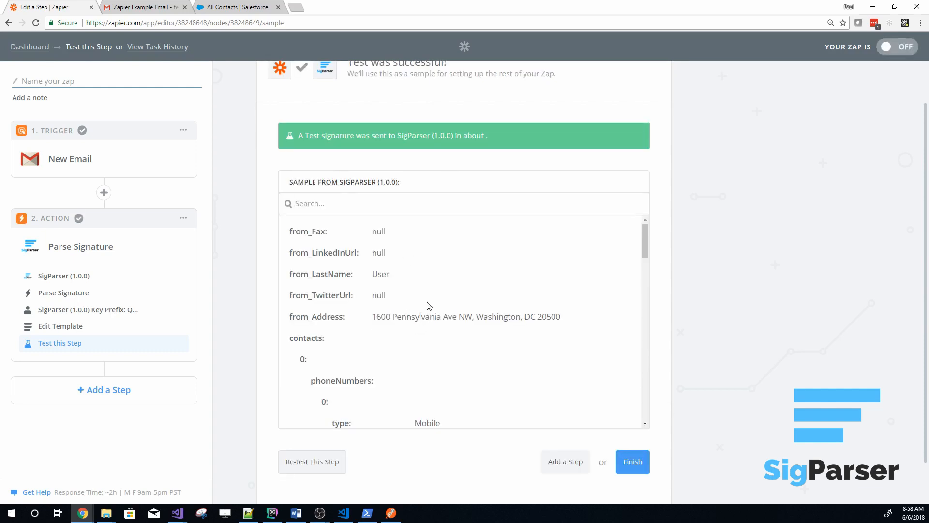
Examine the parsed test results for the sender's address, office phone, job title and mobile phone
scroll(428, 306, up, 1)
scroll(393, 342, down, 1)
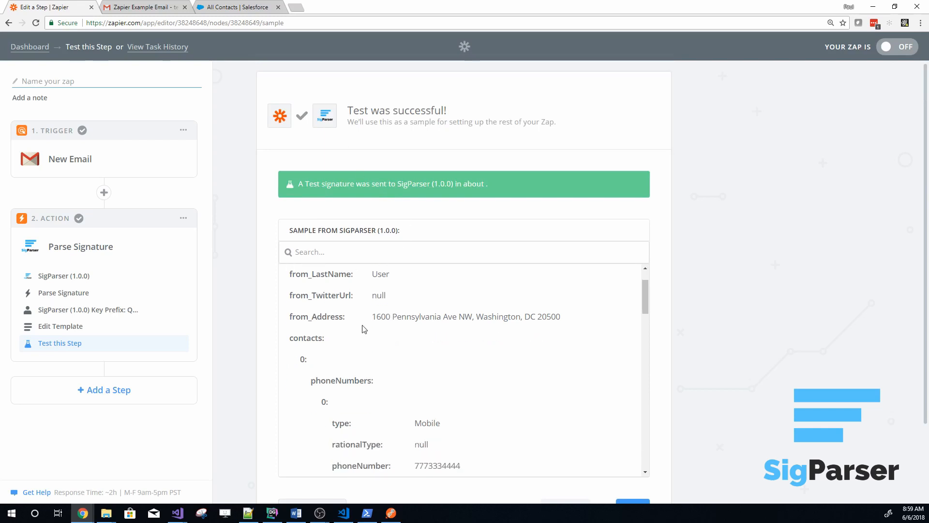
drag(375, 317, 583, 321)
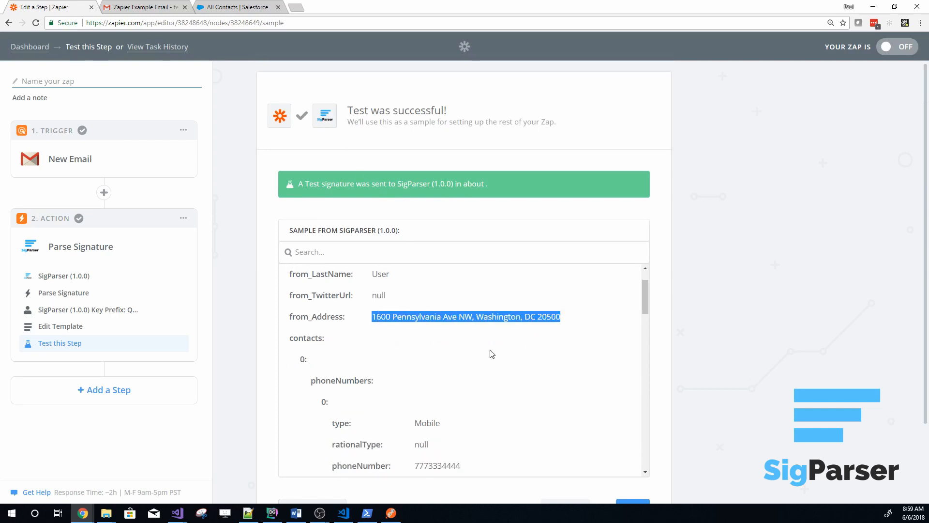
scroll(492, 353, down, 8)
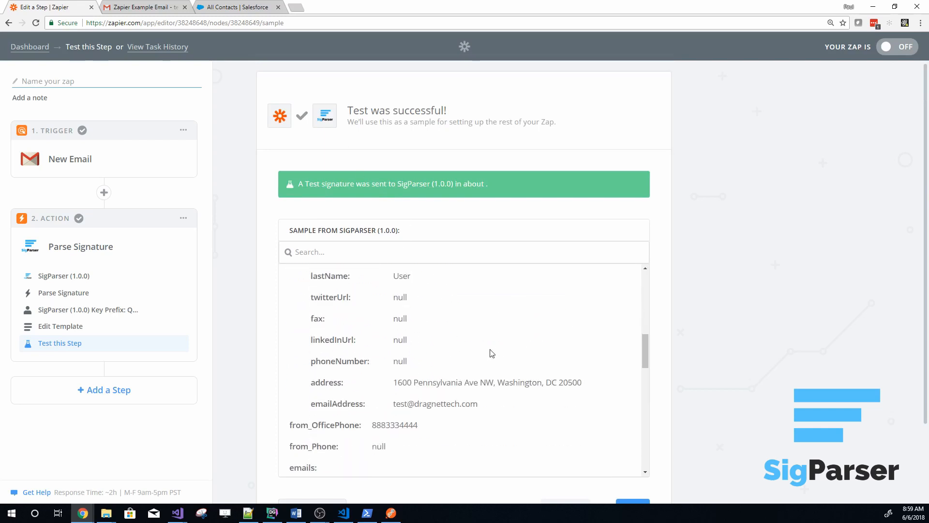
scroll(492, 354, down, 3)
drag(374, 280, 425, 282)
click(427, 321)
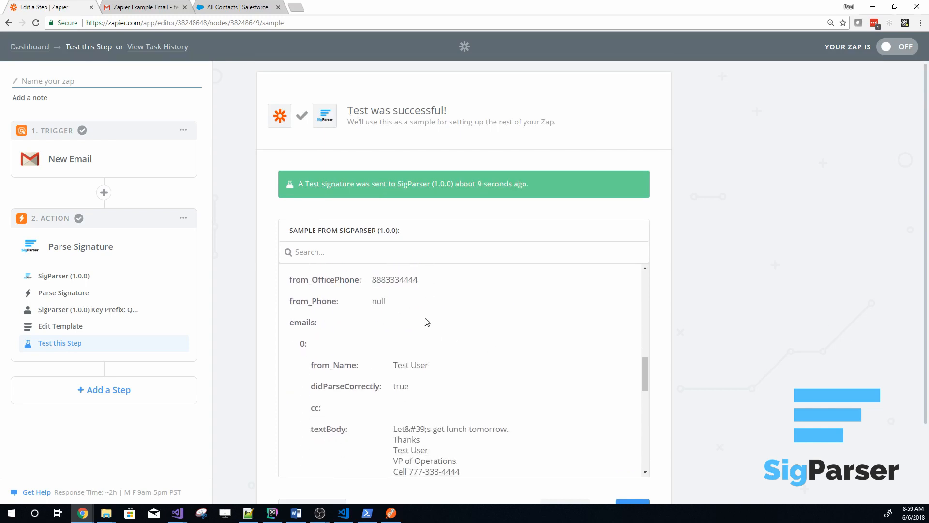
scroll(427, 322, down, 10)
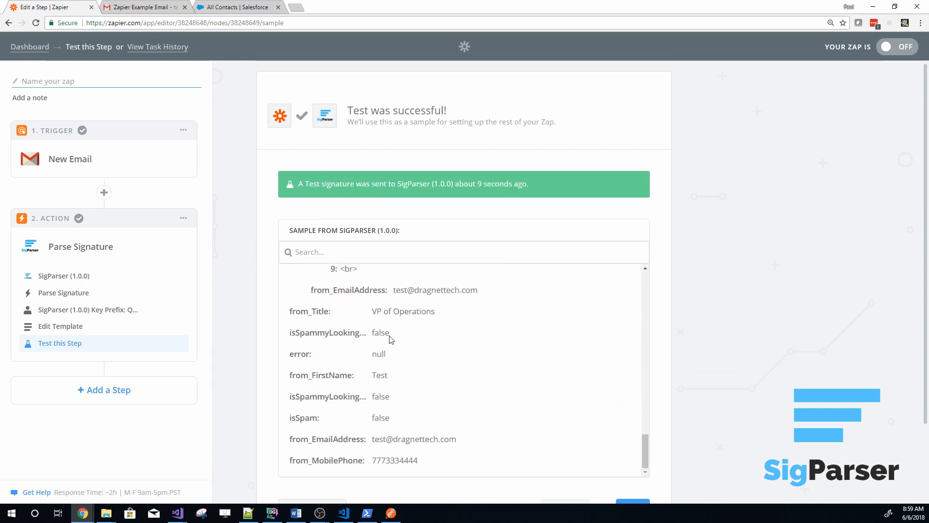
drag(372, 310, 441, 314)
click(428, 337)
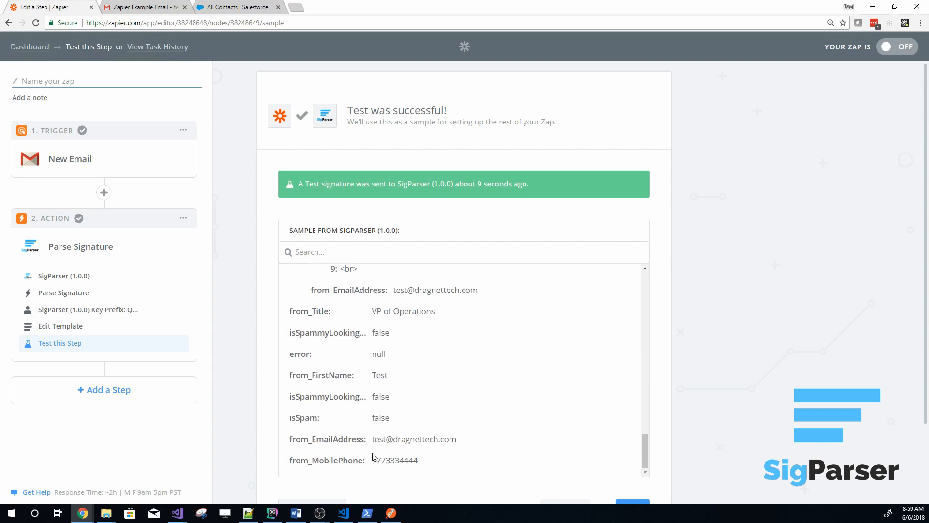
drag(375, 461, 419, 461)
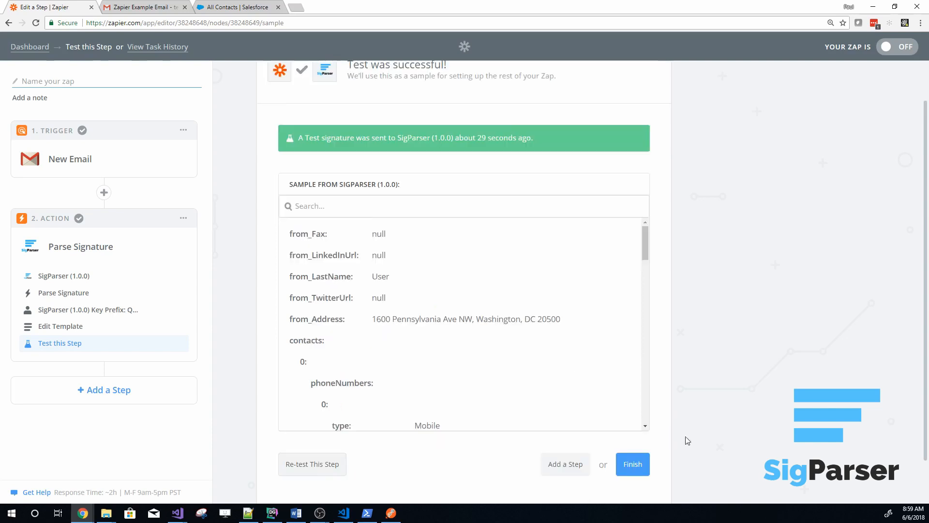
Finish the action setup and name the Zap "Gmail to SigParser to SalesForce"
click(633, 464)
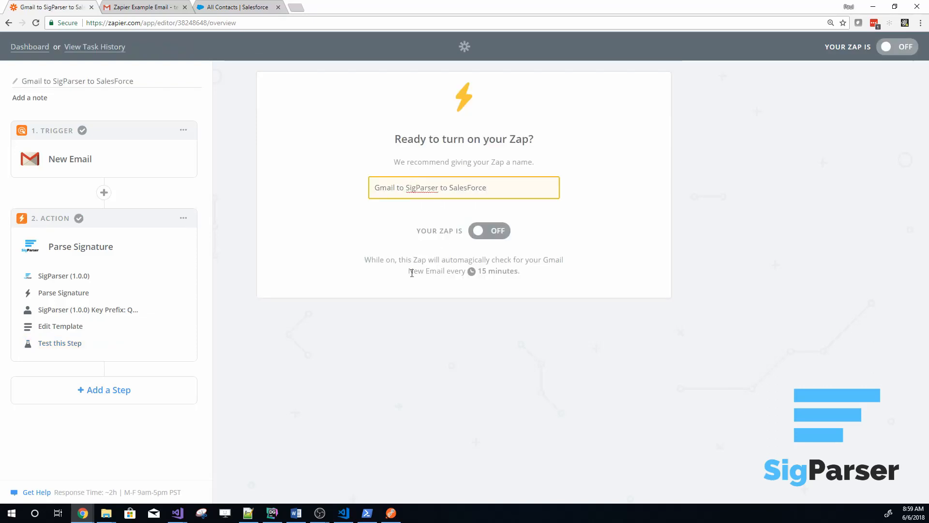
Add a third step to the Zap and choose Salesforce as its action app
click(373, 330)
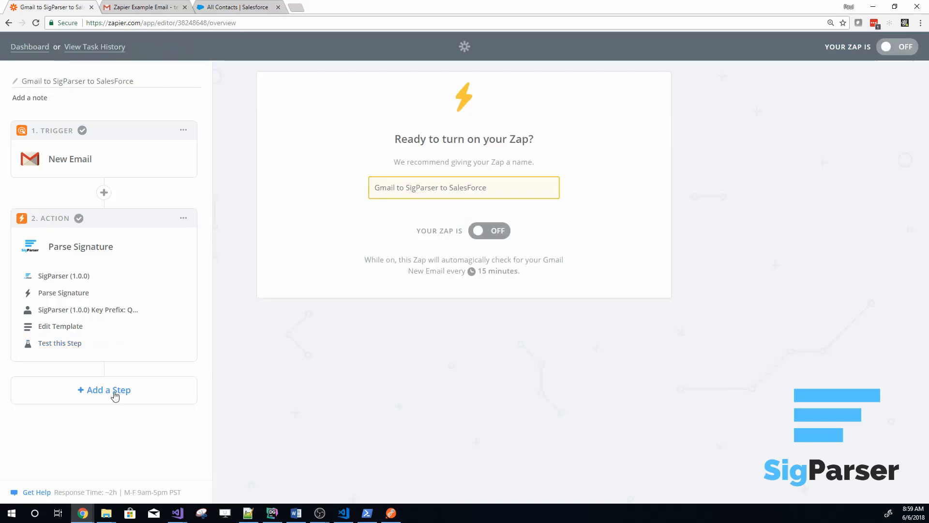
click(71, 393)
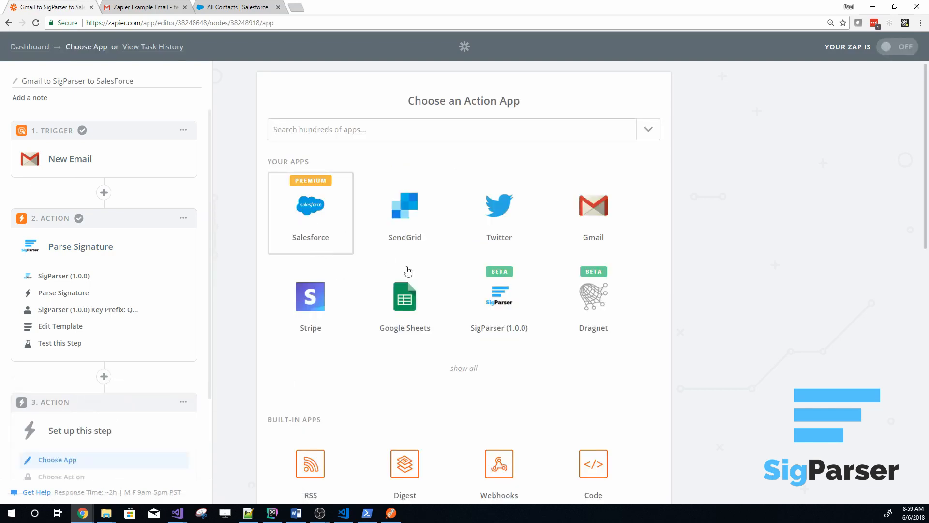
click(292, 210)
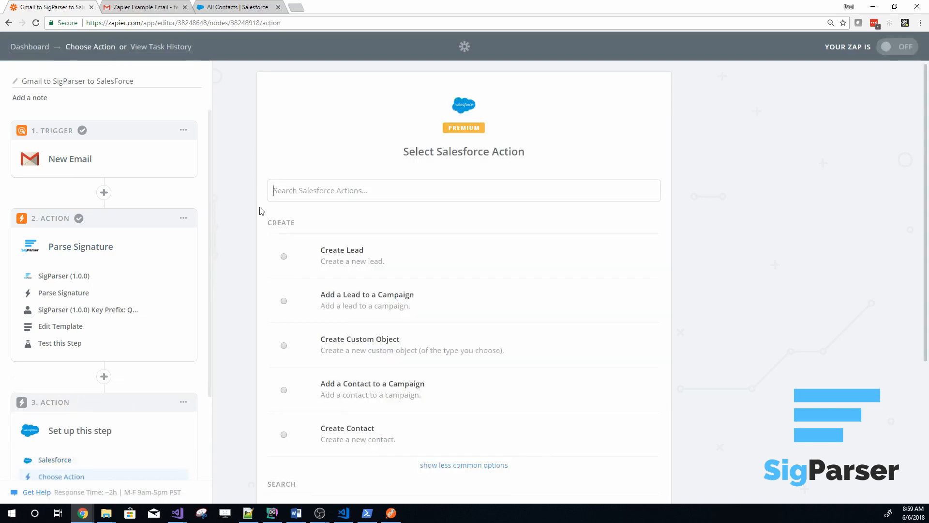
Choose Find a Contact as the Salesforce search action and continue to the account connection
scroll(249, 269, down, 2)
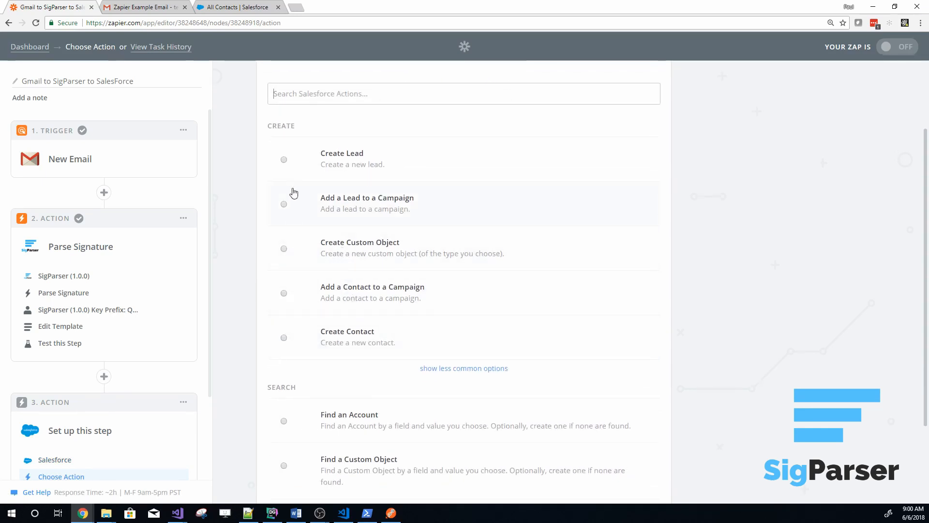
scroll(253, 315, down, 2)
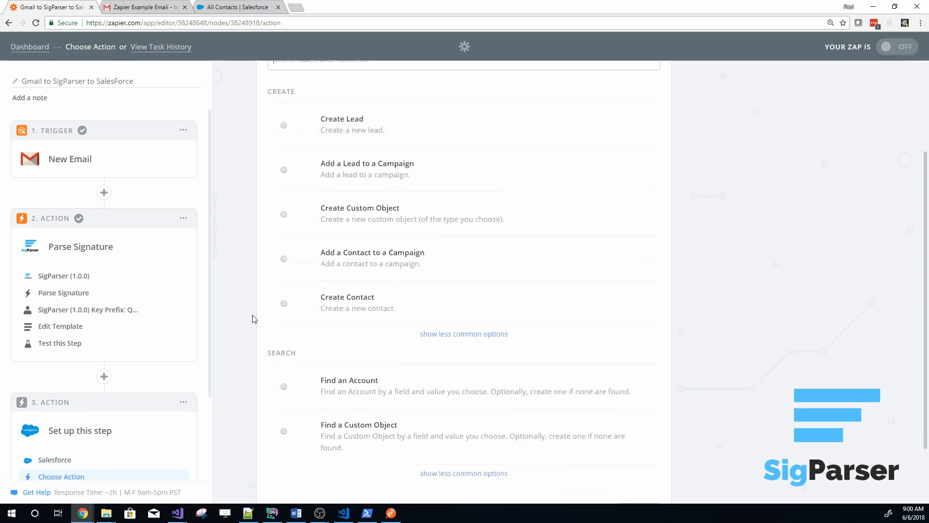
scroll(280, 328, down, 4)
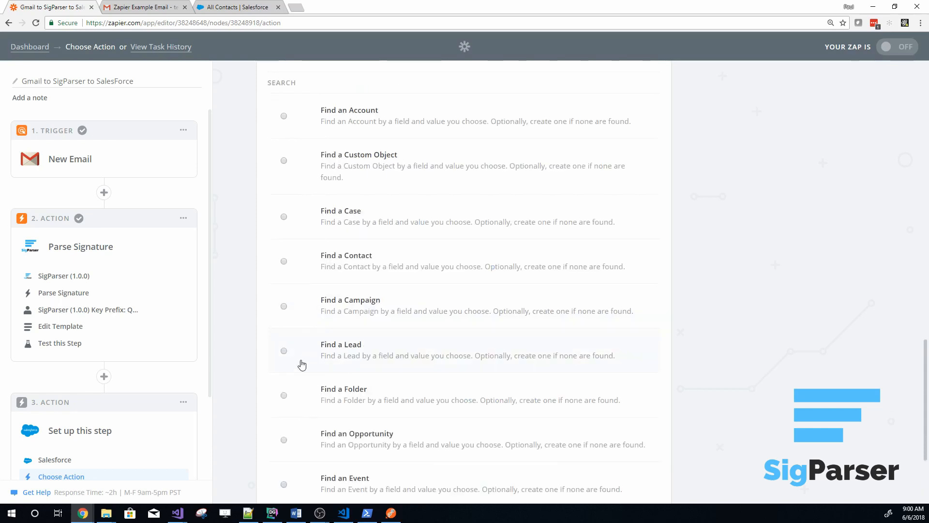
click(283, 262)
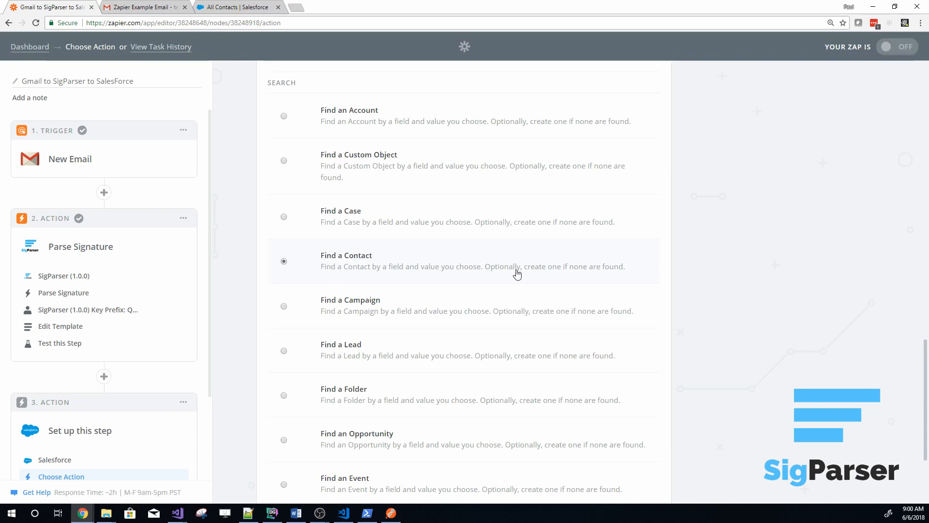
scroll(233, 320, down, 3)
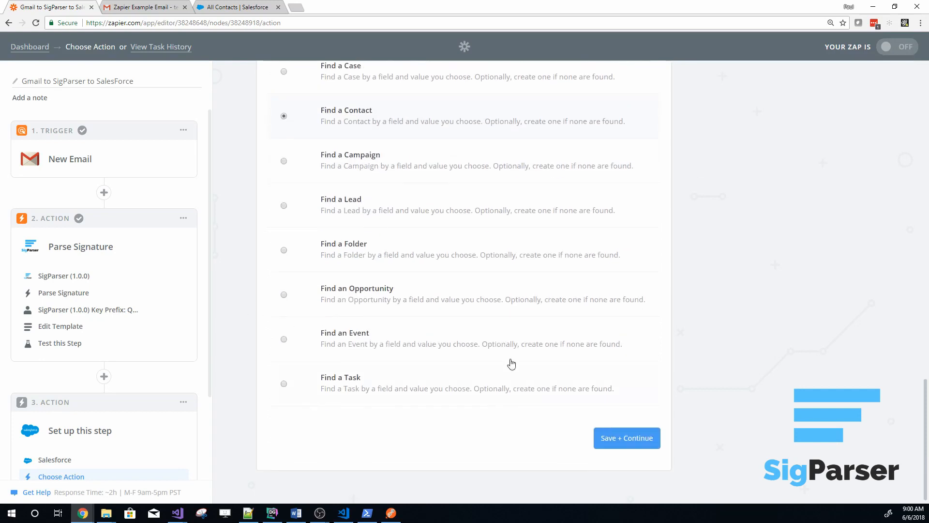
click(608, 438)
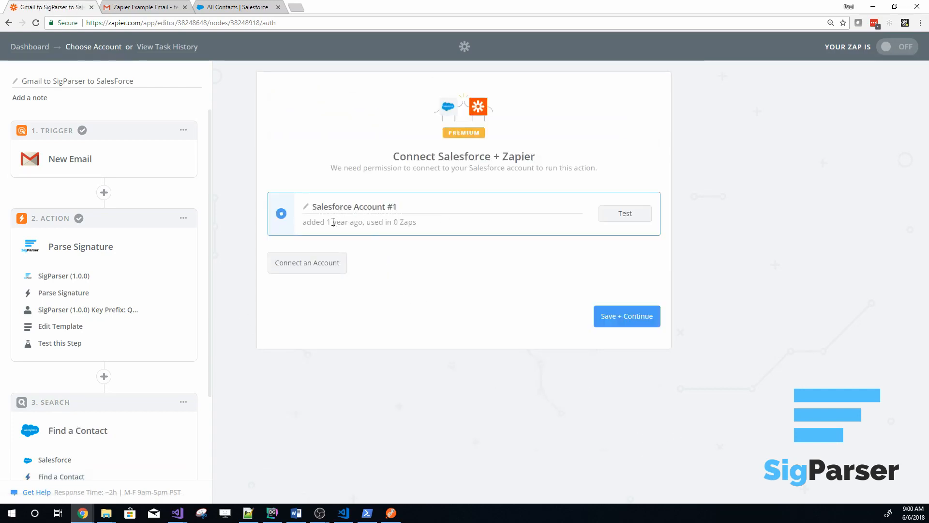
Connect a new Salesforce account to Zapier and continue with it to the search options
click(298, 267)
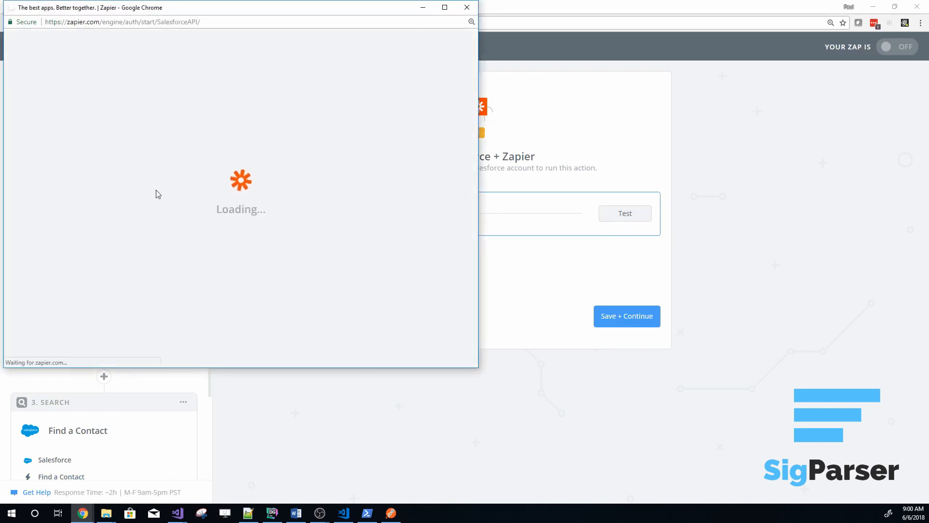
click(278, 310)
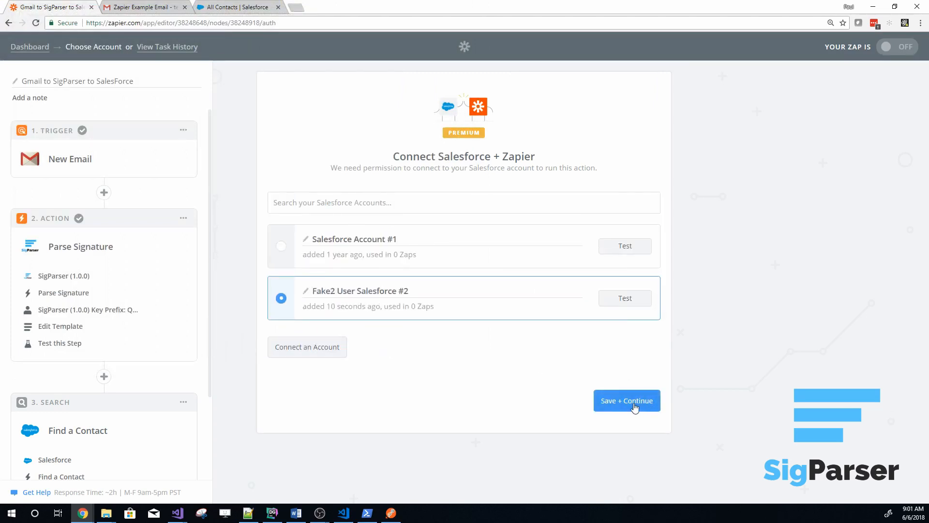
click(635, 405)
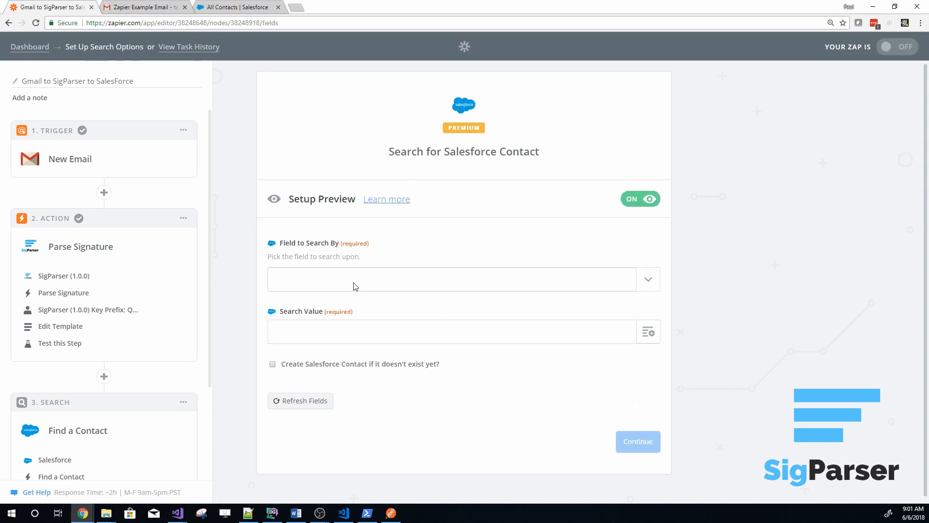
Set Field to Search By to Email for the Salesforce contact search
click(648, 284)
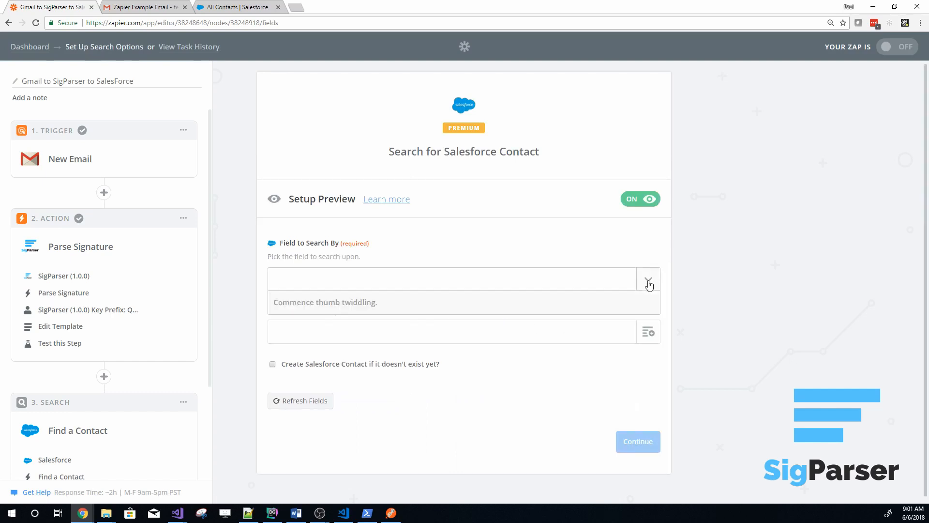
click(309, 284)
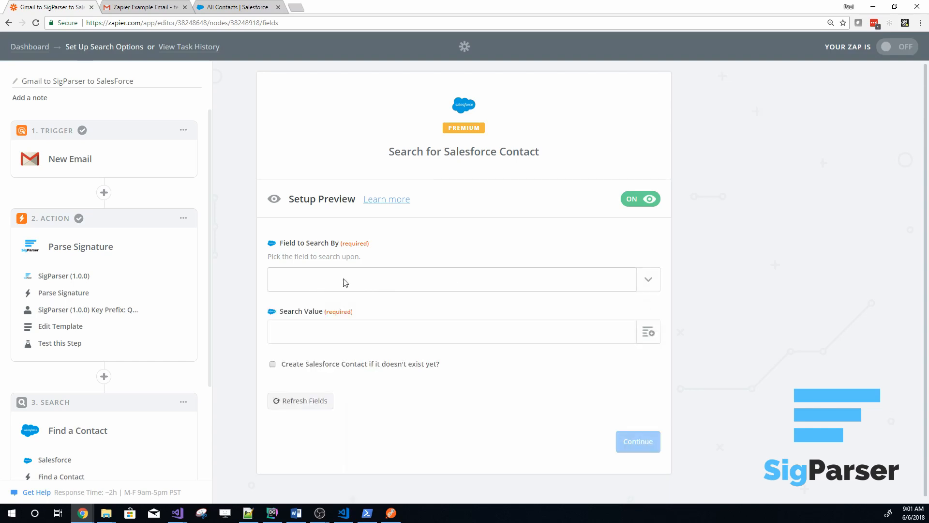
click(646, 283)
text(e)
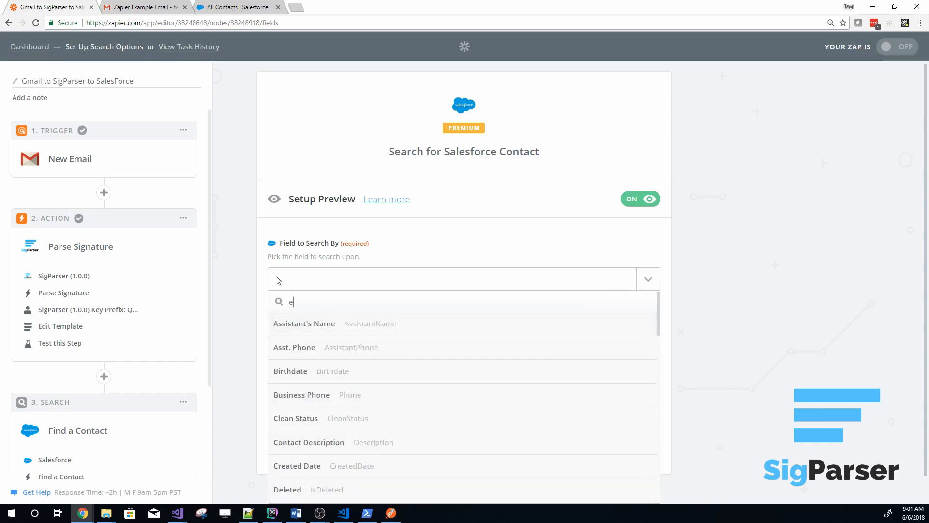
text(mail)
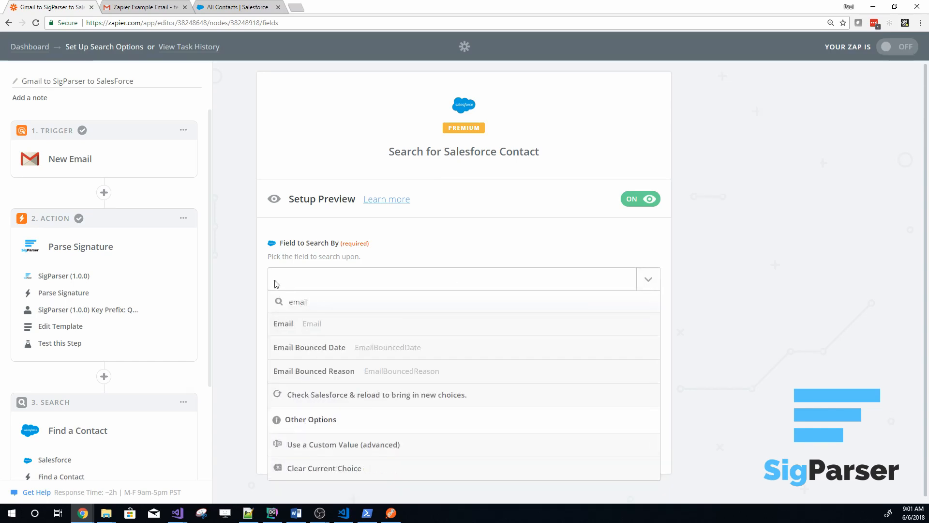
click(285, 324)
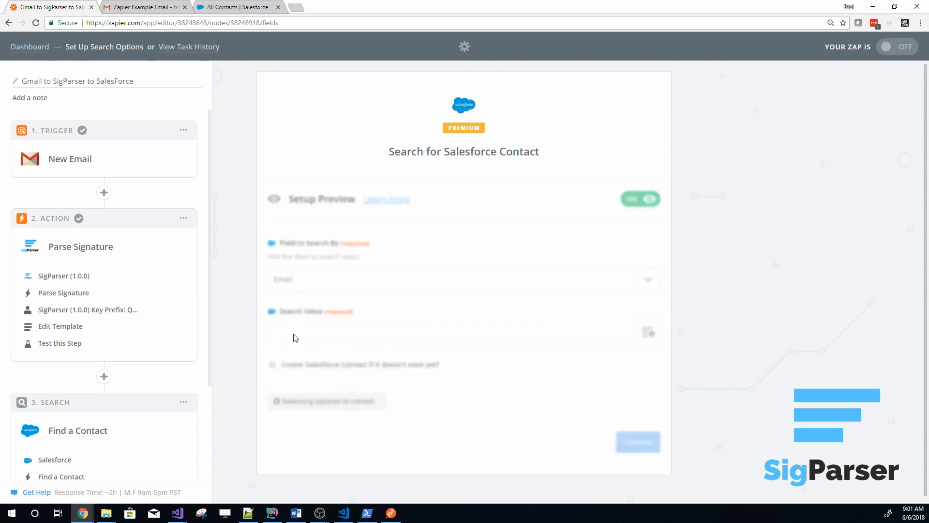
Use Parse Signature's Email Address as the Search Value and enable creating the Salesforce contact if it doesn't exist yet
click(647, 334)
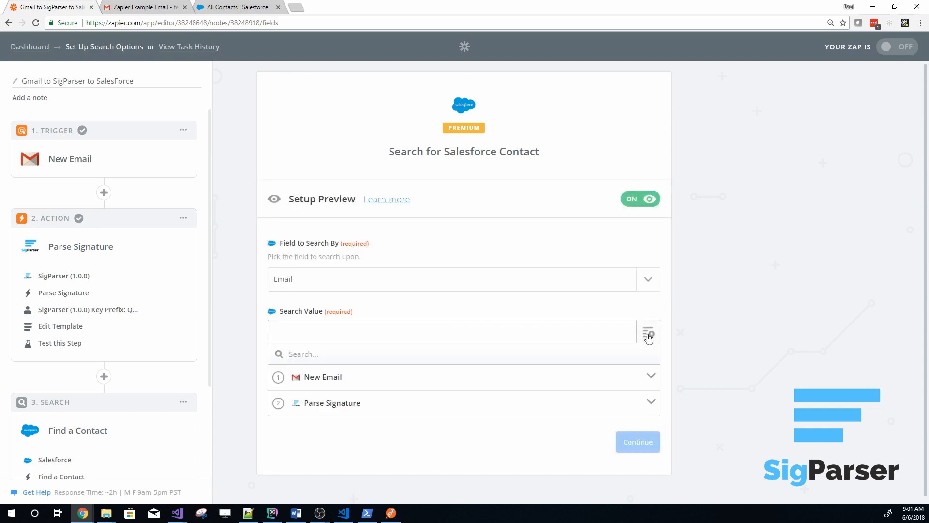
click(334, 408)
scroll(354, 381, down, 5)
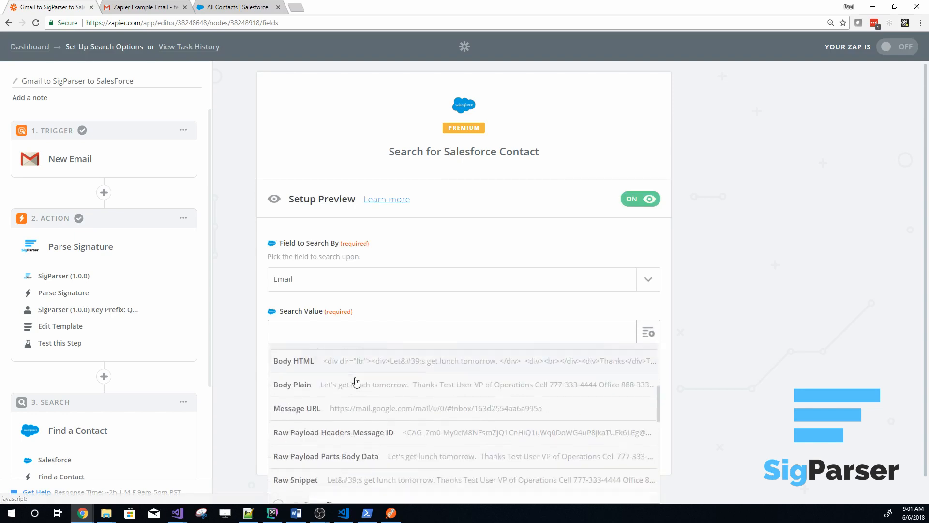
scroll(357, 381, up, 2)
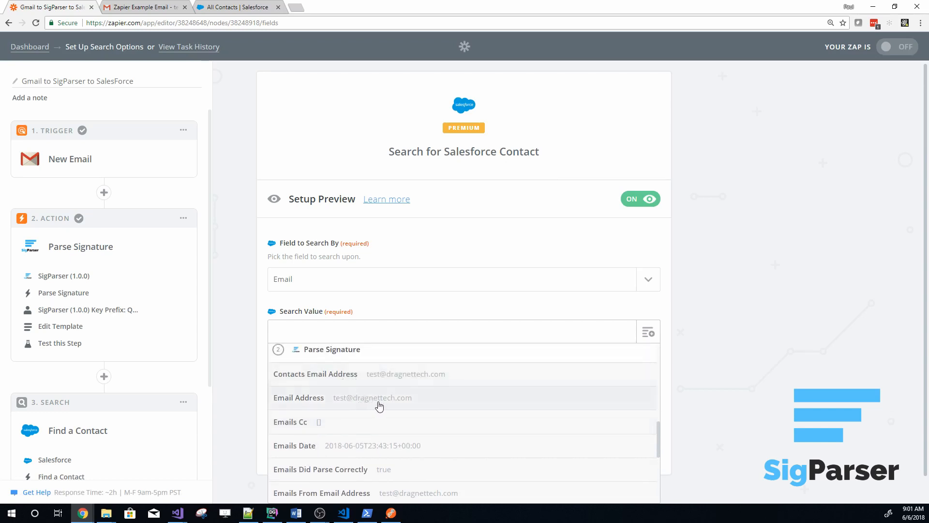
click(349, 408)
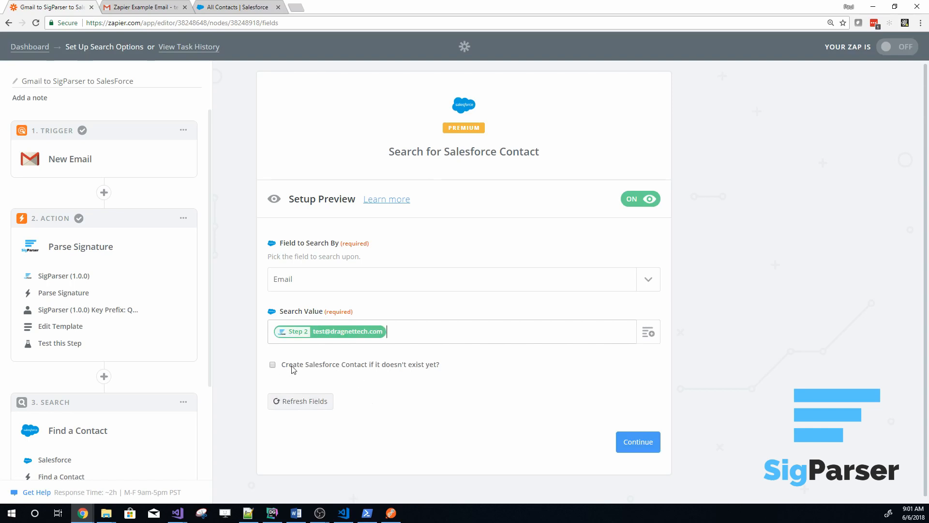
click(273, 365)
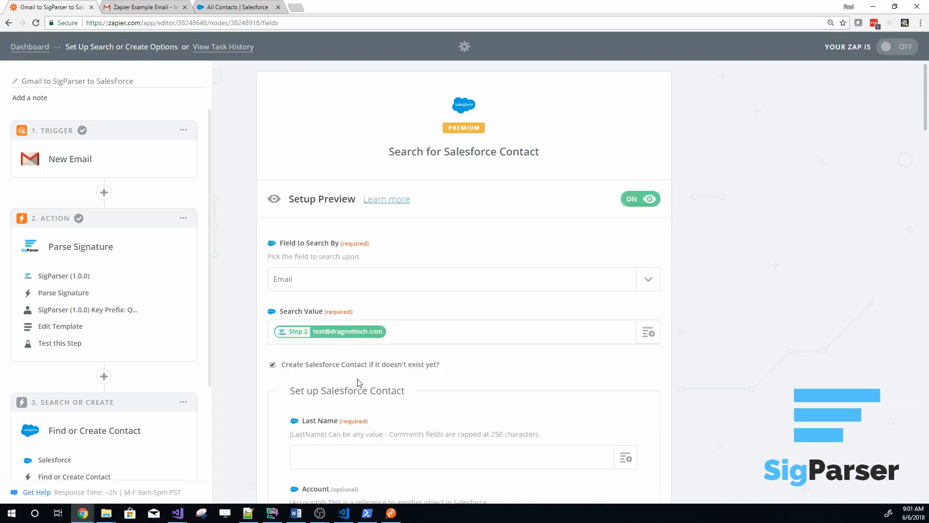
Map the new Salesforce contact's Last Name to the Last Name from Parse Signature
scroll(241, 360, down, 3)
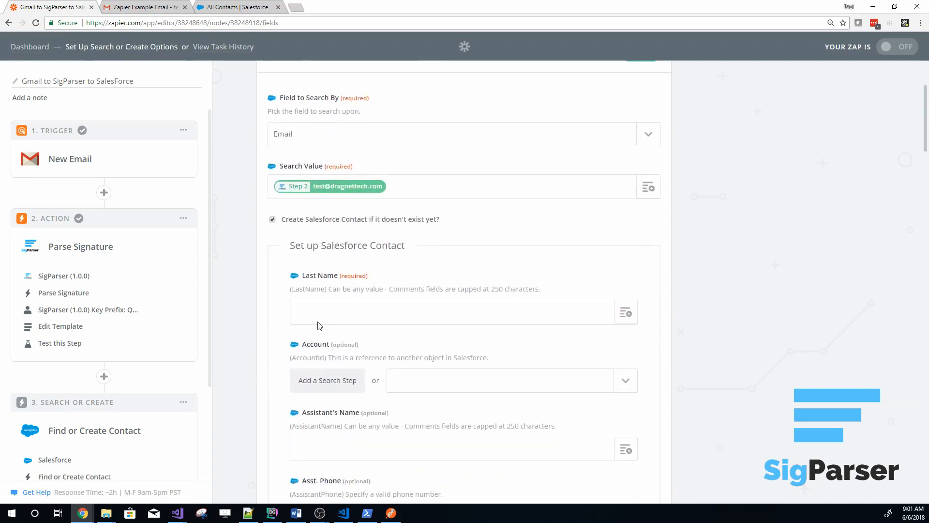
click(628, 317)
click(319, 386)
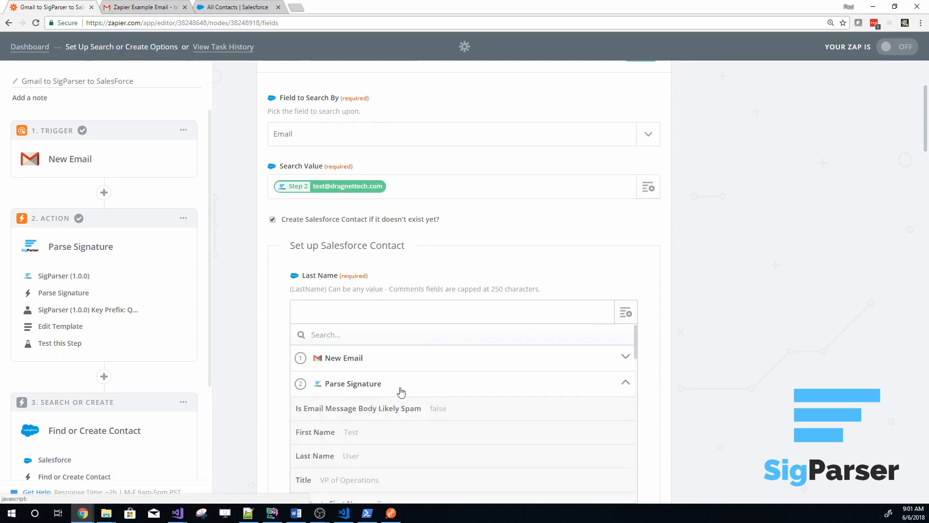
scroll(401, 389, down, 3)
scroll(367, 389, up, 1)
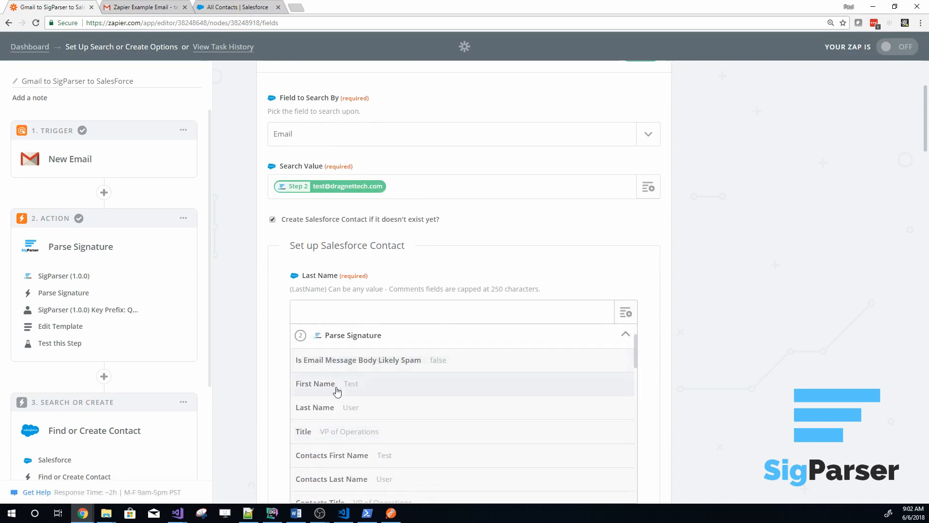
click(335, 408)
Check the contact's Account field, then switch to Salesforce and save a new account named "SigParser Contacts"
scroll(247, 340, down, 1)
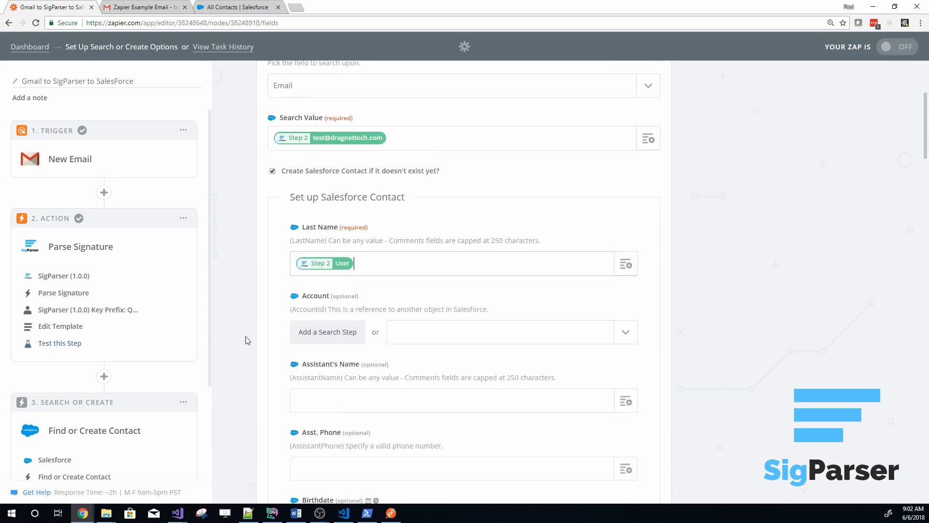
scroll(260, 335, down, 1)
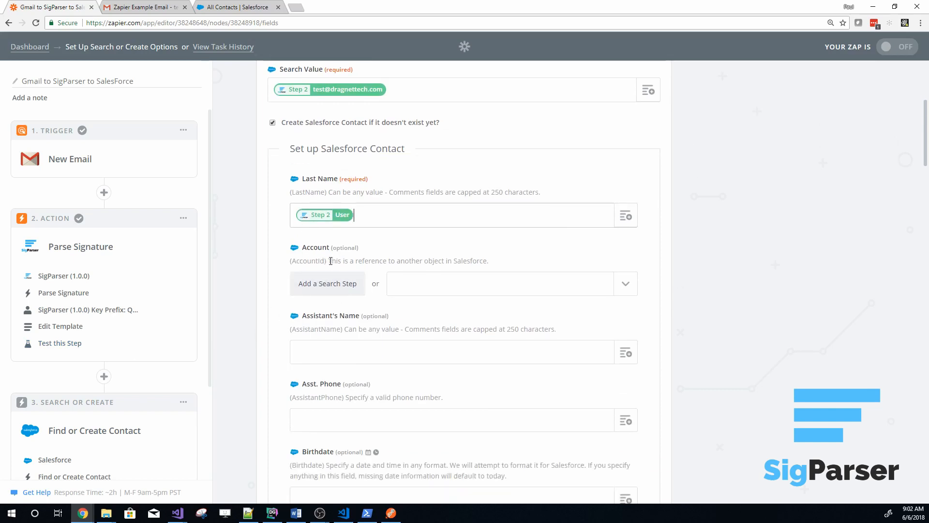
drag(379, 261, 449, 263)
click(449, 264)
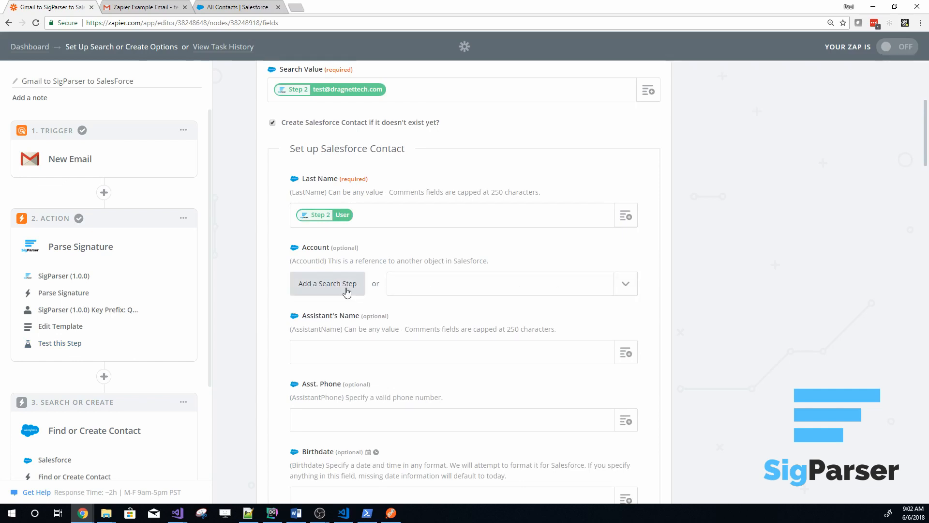
click(409, 290)
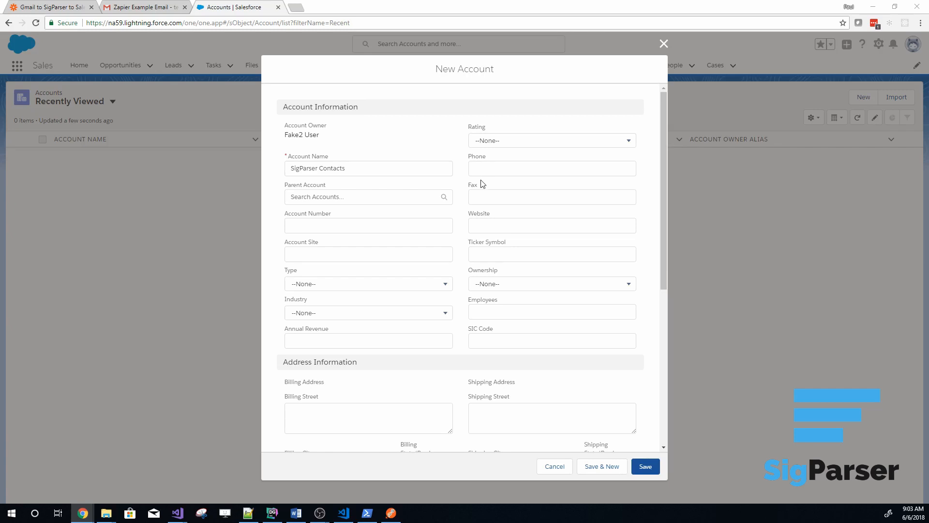
click(357, 227)
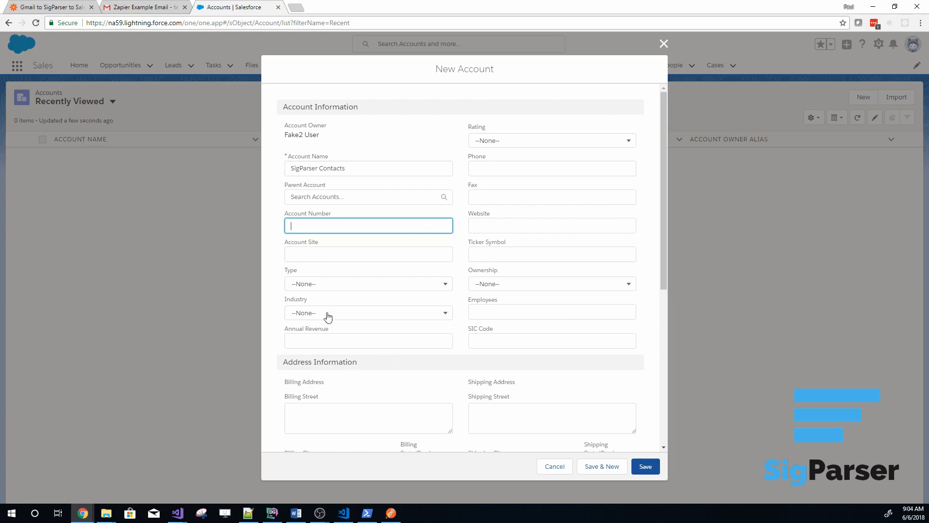
scroll(421, 338, down, 6)
click(649, 467)
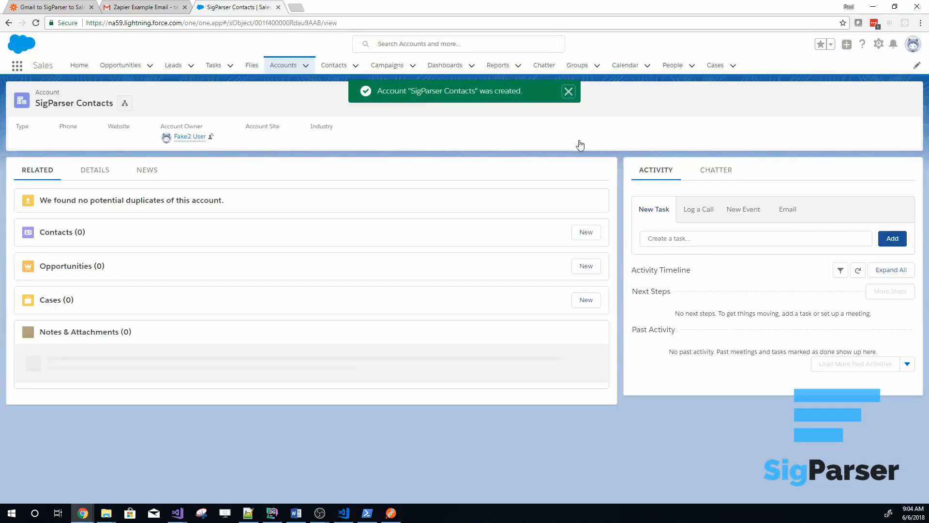
Switch back to Zapier and set the Salesforce contact's Account to SigParser Contacts
click(52, 9)
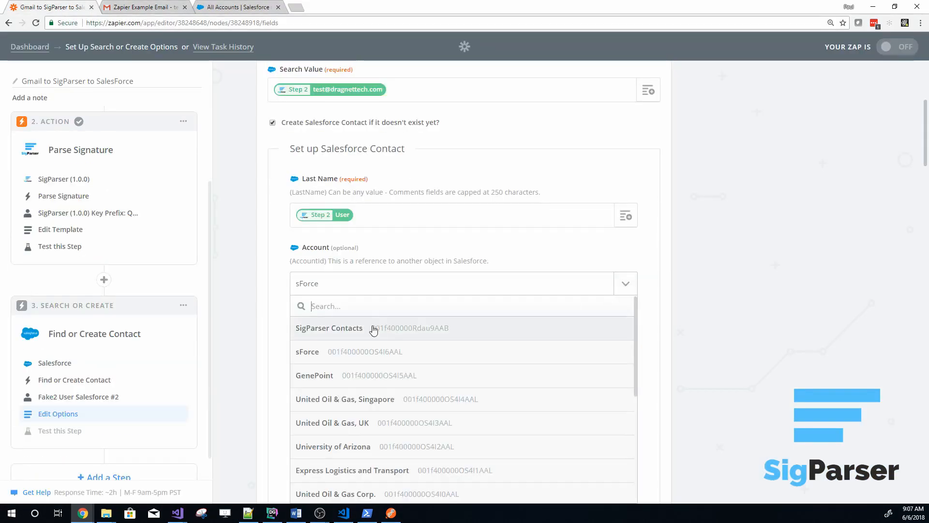
click(348, 334)
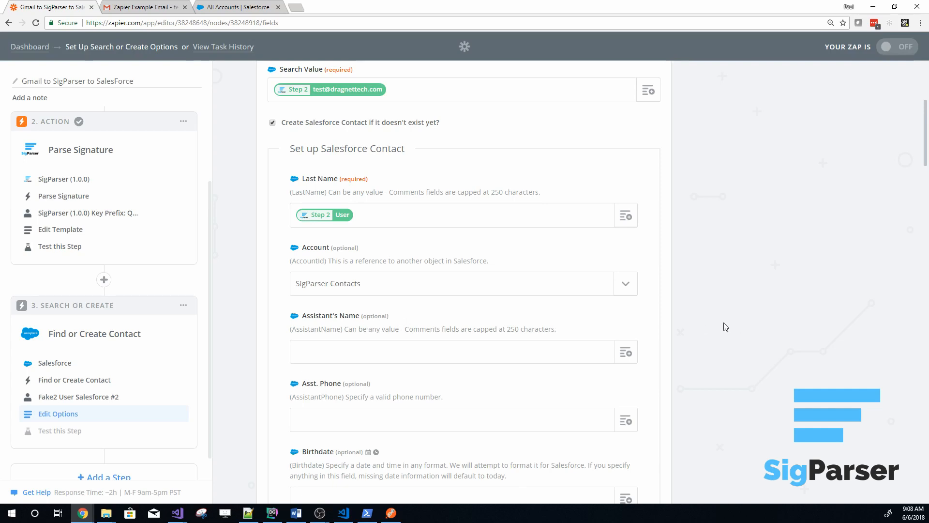
scroll(702, 315, down, 2)
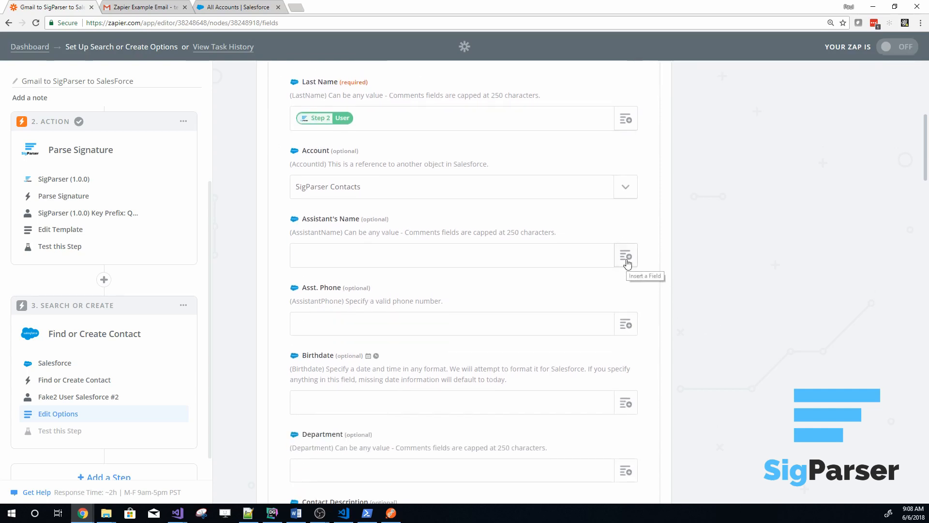
scroll(694, 354, down, 5)
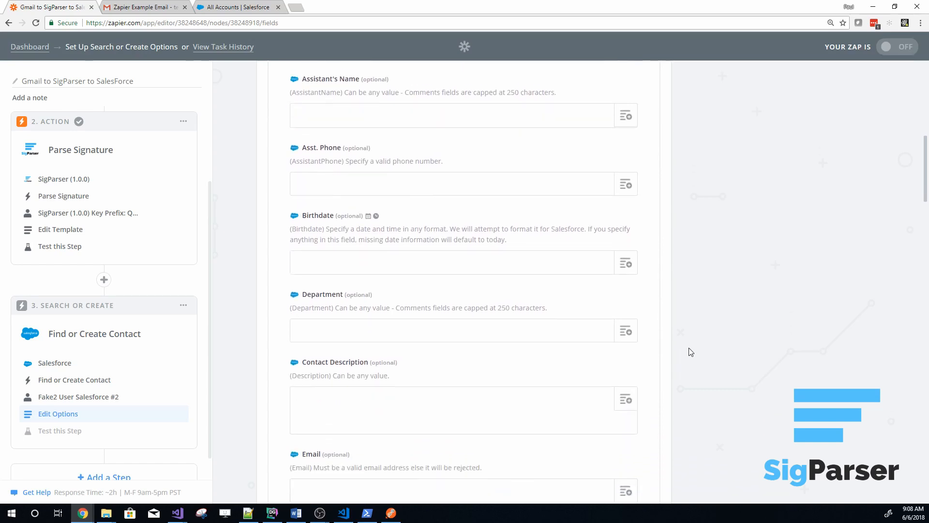
scroll(691, 352, down, 2)
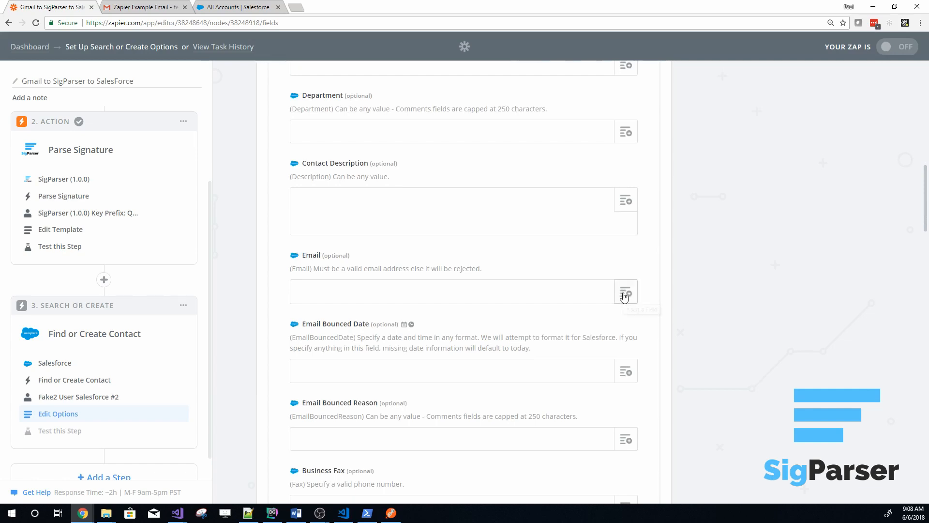
click(625, 293)
click(348, 364)
scroll(423, 390, down, 2)
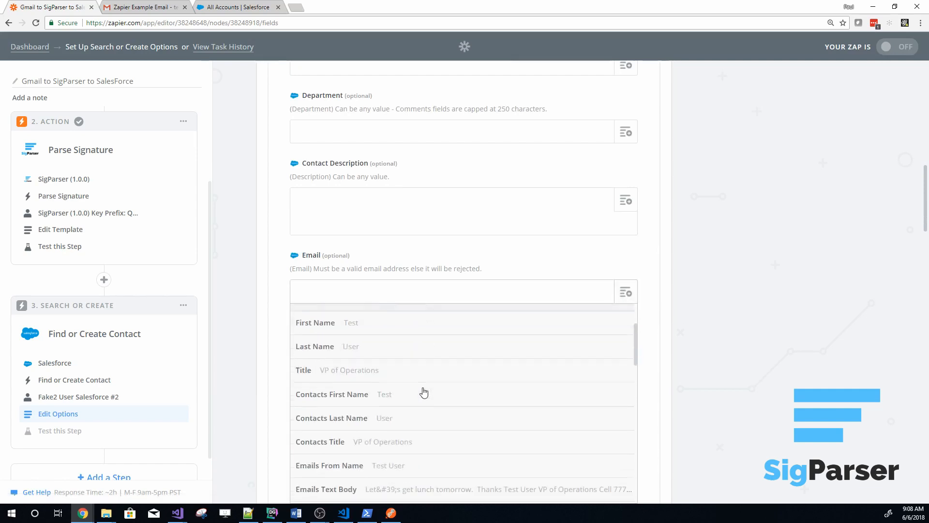
scroll(402, 387, up, 1)
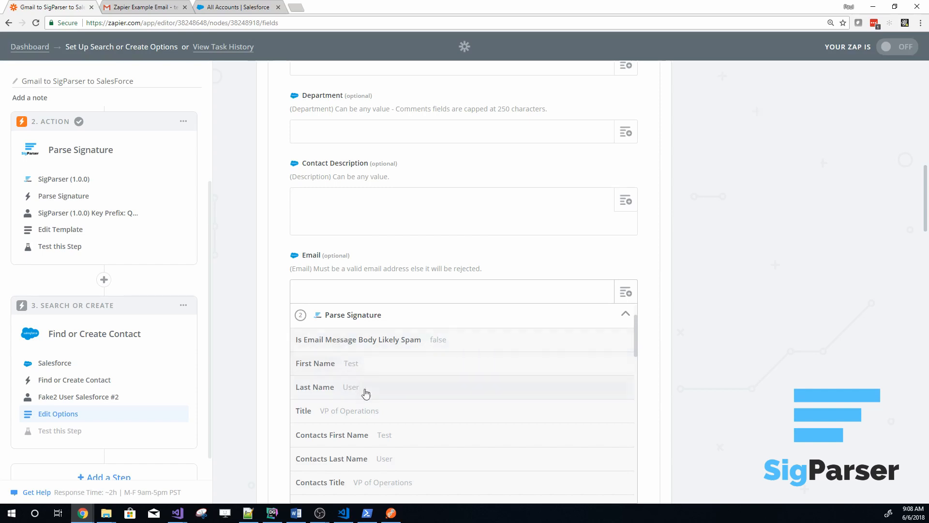
click(327, 297)
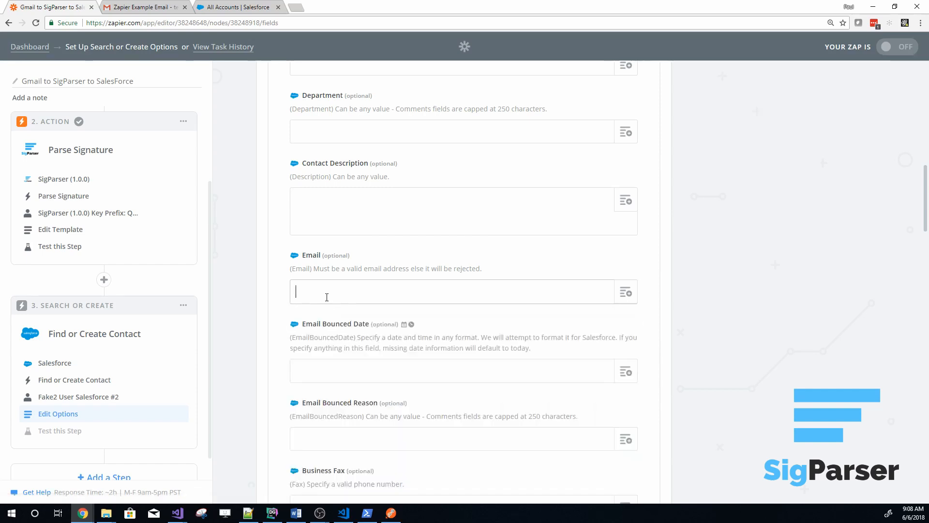
Map the new Salesforce contact's Email field to the Email Address from Parse Signature
click(625, 293)
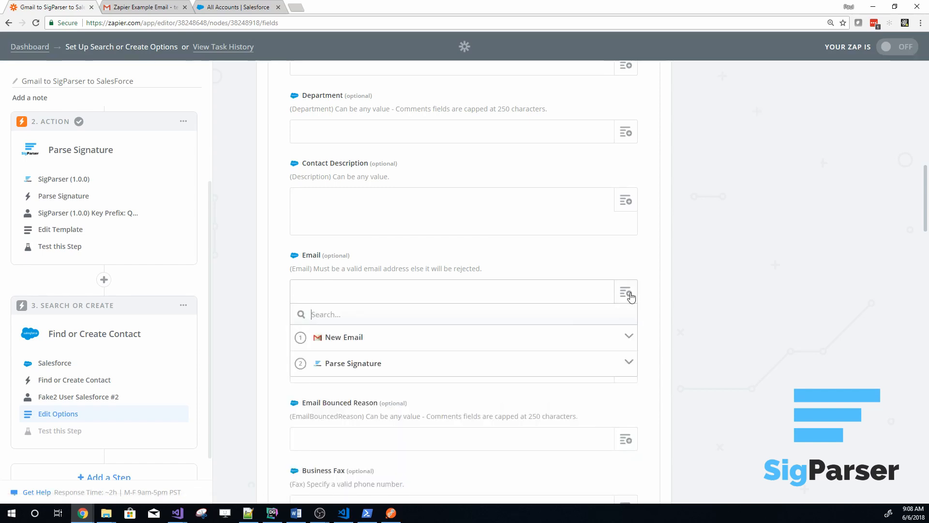
click(352, 364)
click(320, 310)
text(email)
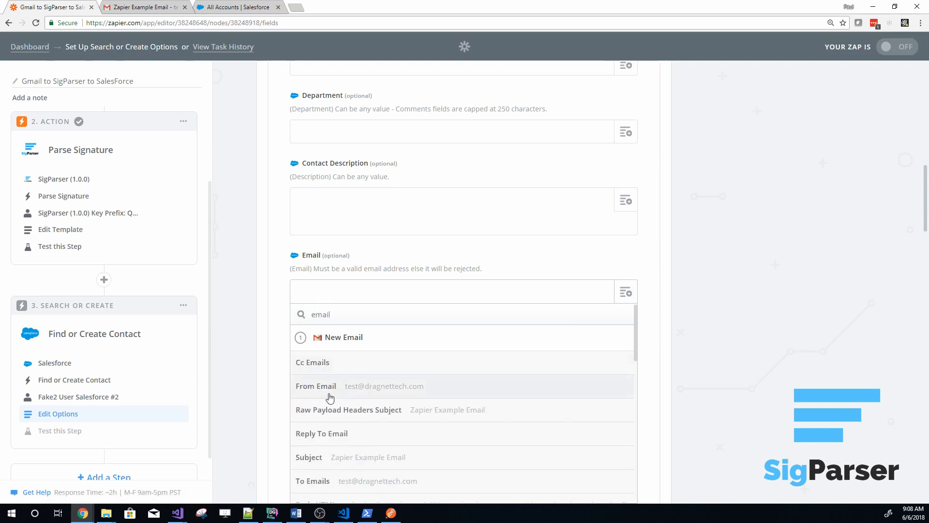
scroll(333, 400, down, 4)
scroll(338, 403, down, 3)
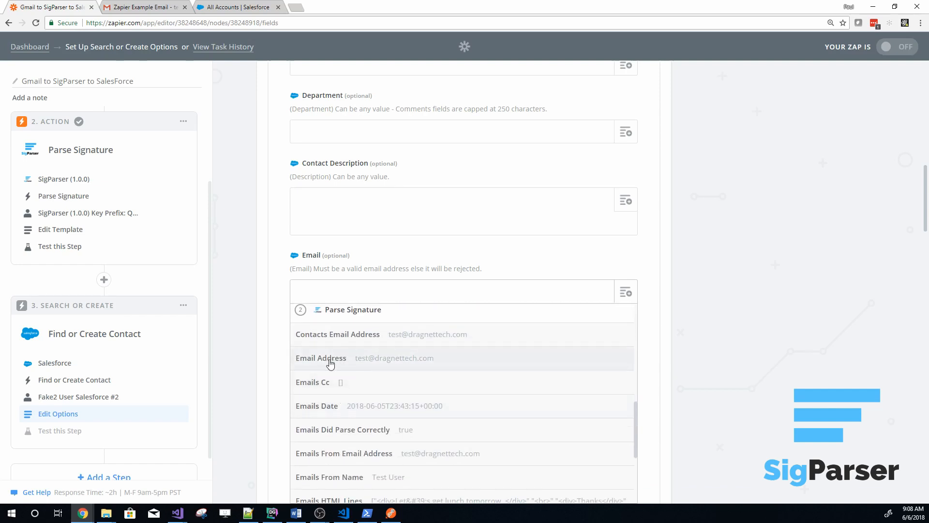
click(330, 359)
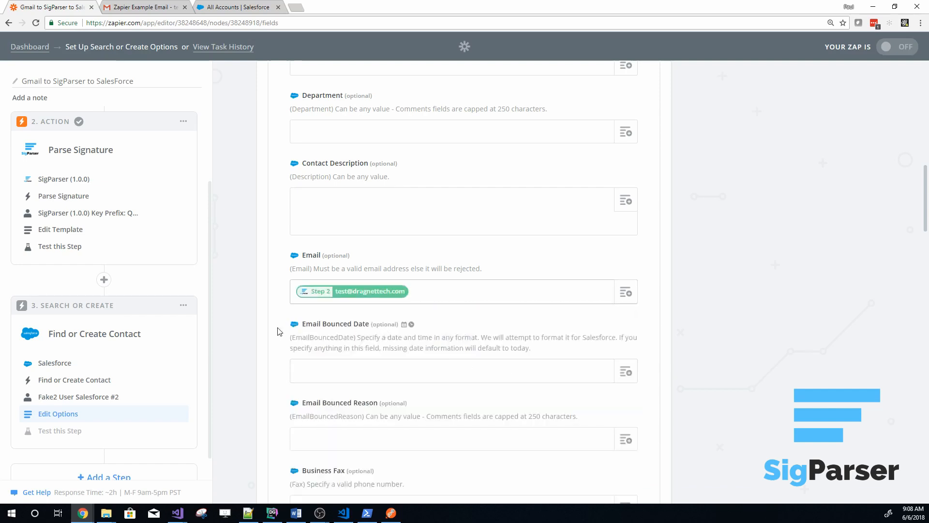
Map the contact's Business Phone to the Office Phone from Parse Signature
scroll(345, 289, down, 10)
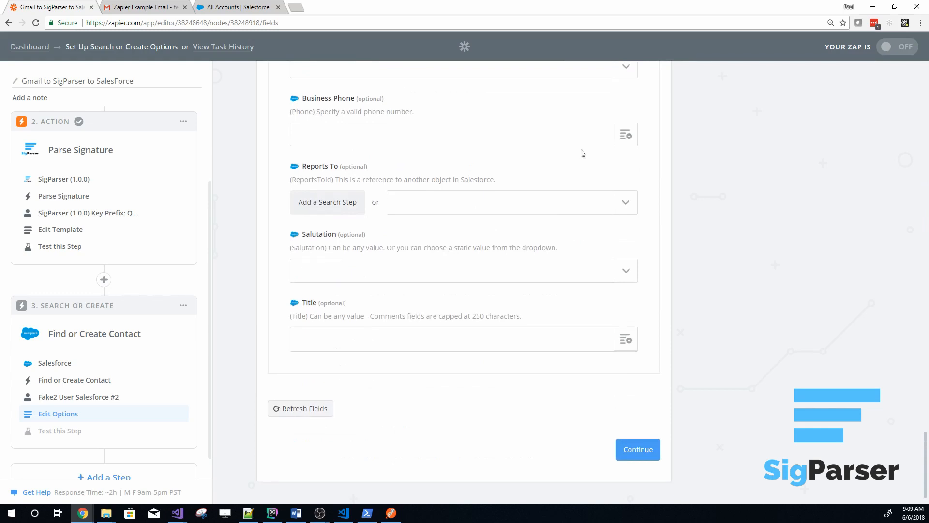
click(625, 139)
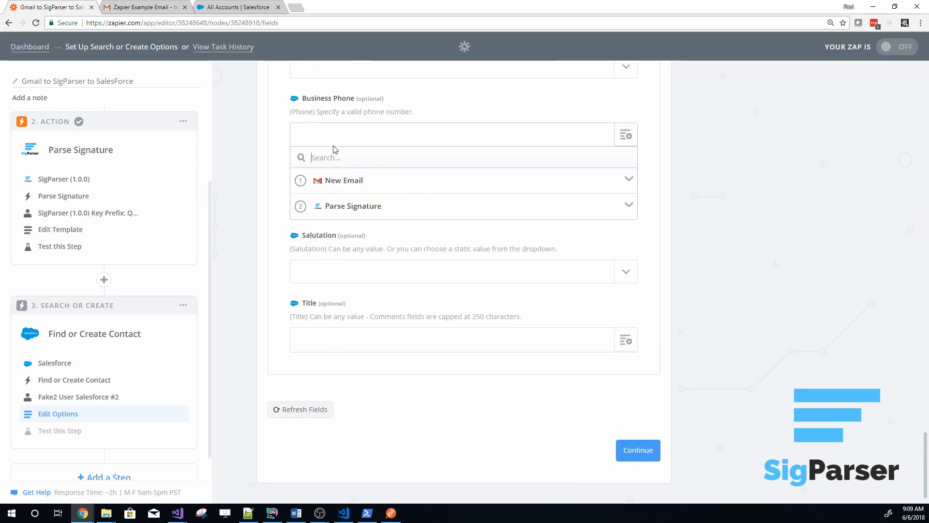
text(Office Phone)
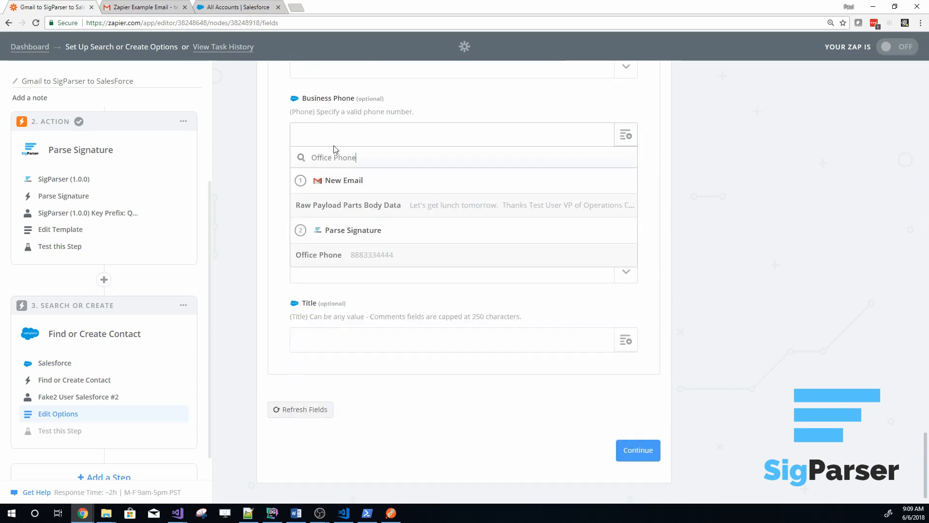
click(350, 264)
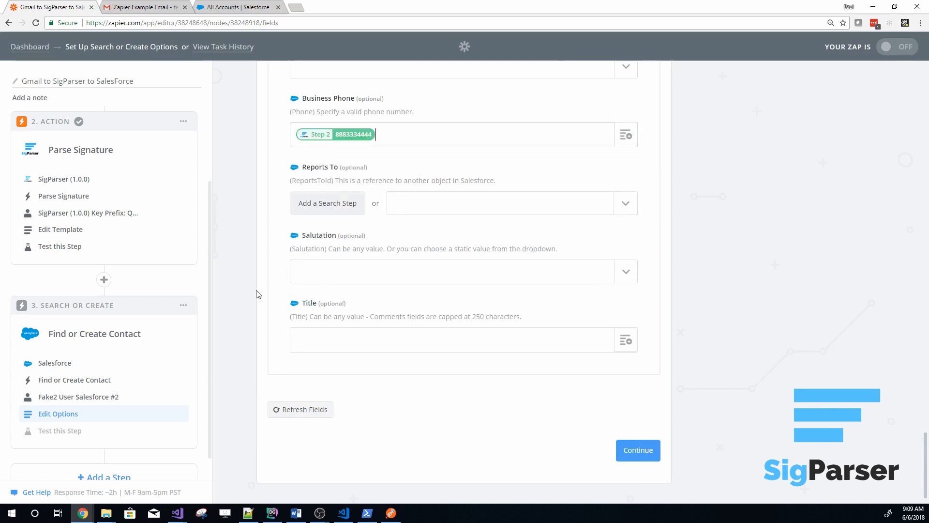
Map the contact's Title to the Title from Parse Signature and continue to the step's test
click(367, 339)
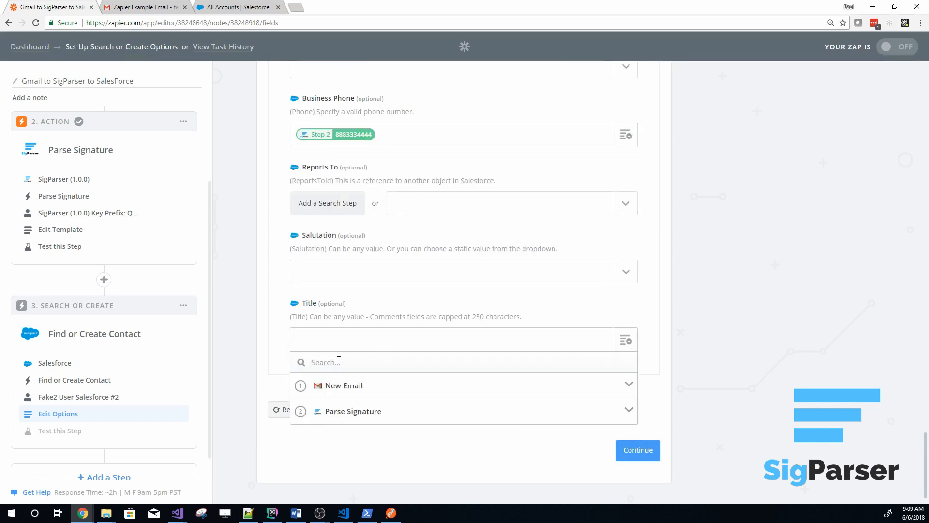
text(Title)
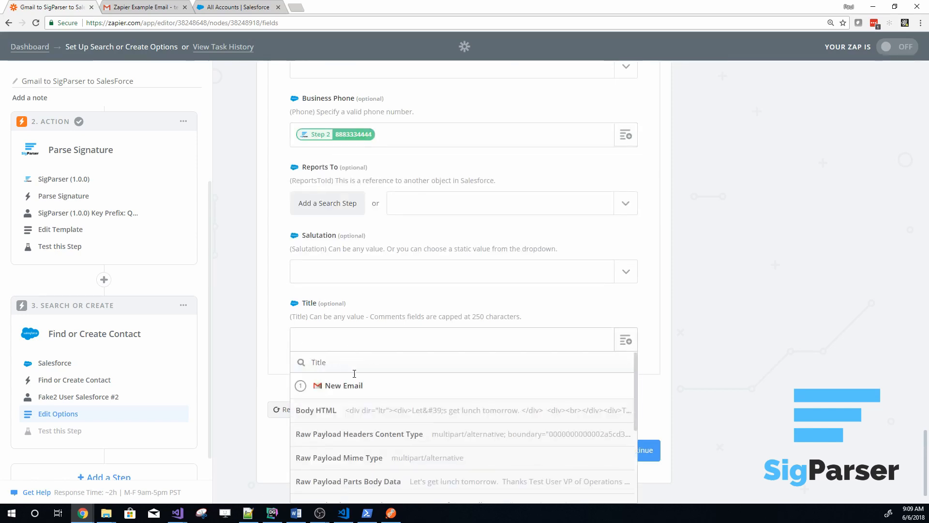
scroll(353, 411, down, 1)
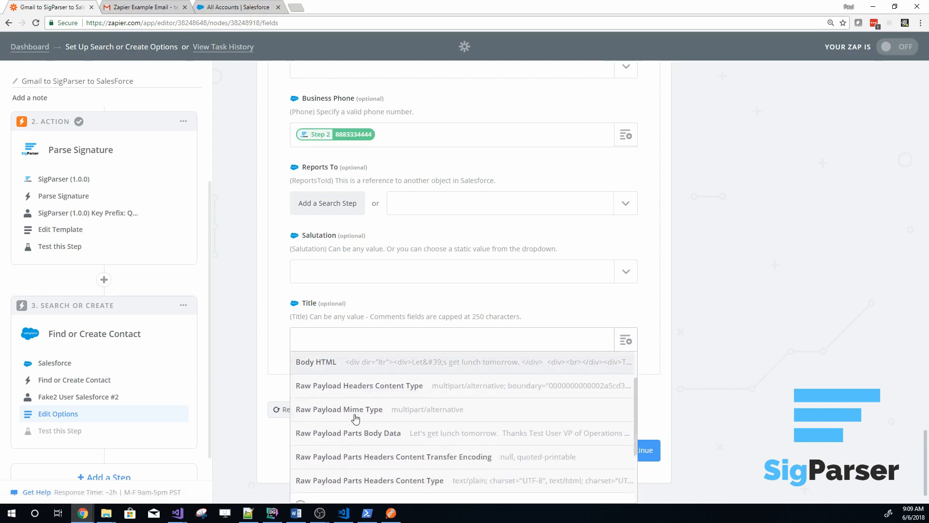
scroll(356, 417, down, 2)
click(339, 442)
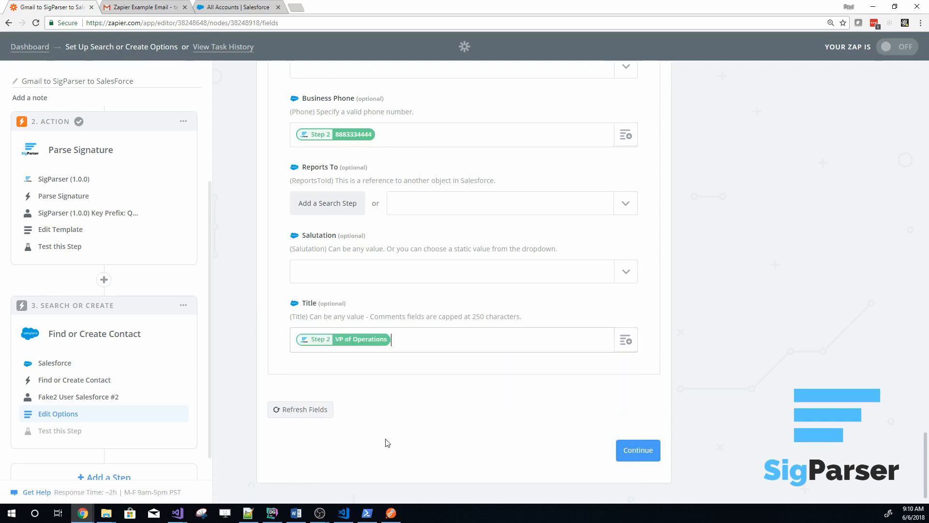
click(641, 452)
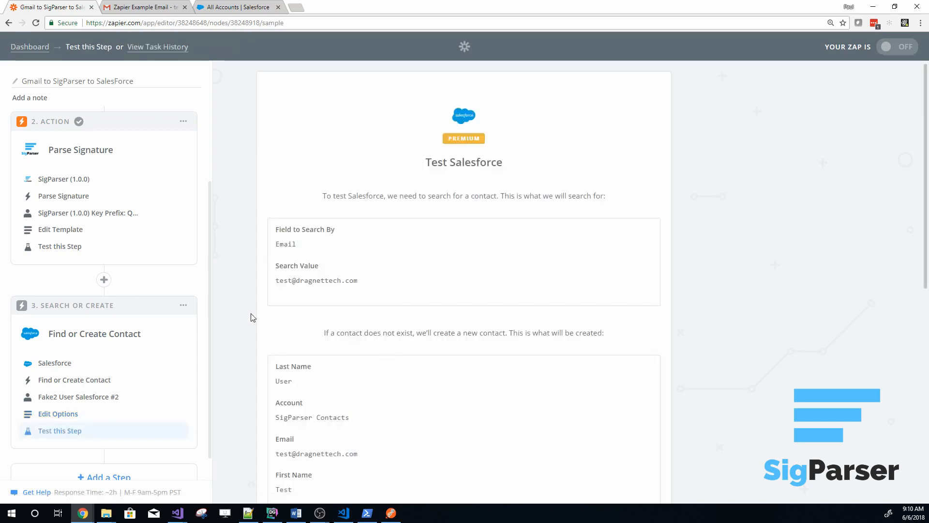
Review the contact data and run the Salesforce test, then switch to Salesforce and check the created contact in Contacts
scroll(251, 317, down, 2)
scroll(261, 397, up, 2)
scroll(257, 388, down, 5)
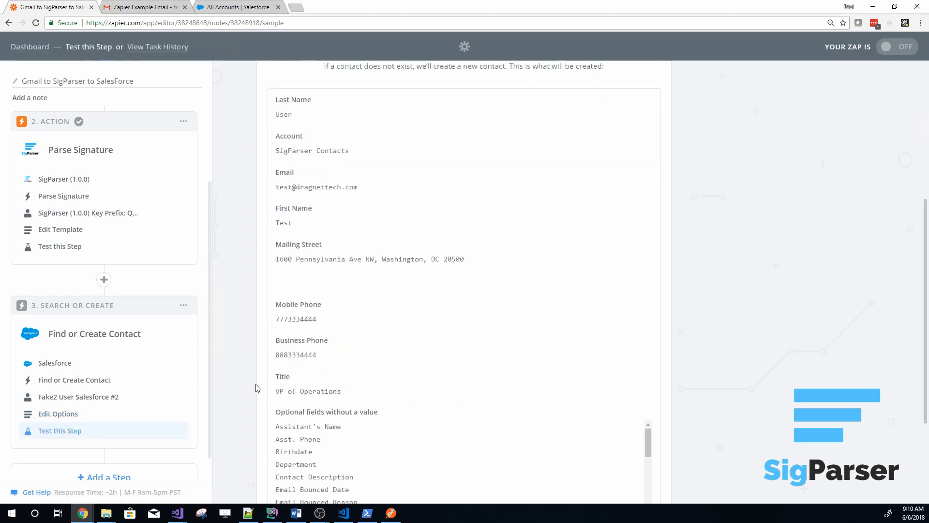
scroll(256, 388, down, 3)
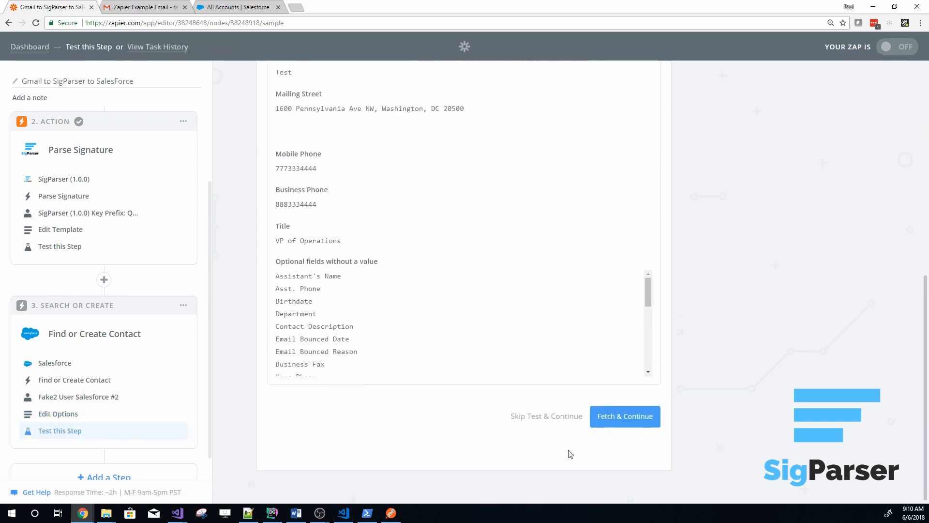
click(628, 423)
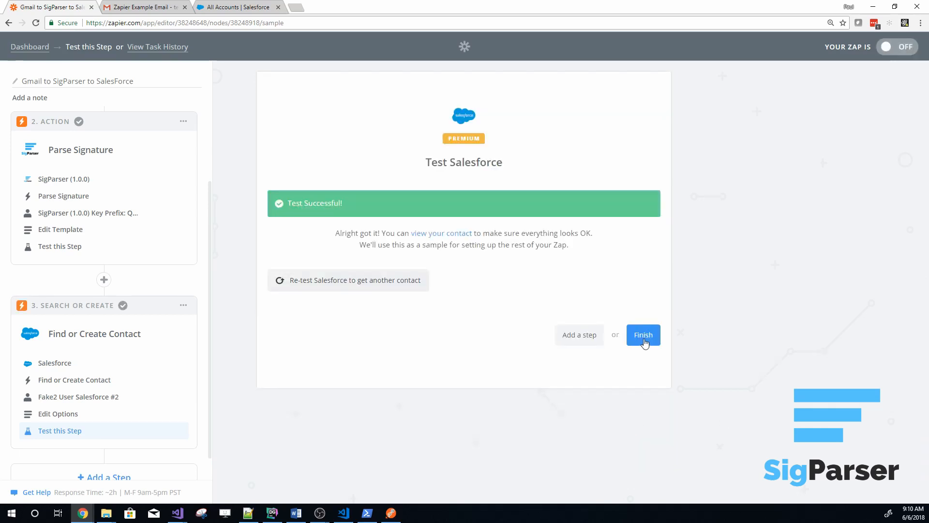
click(248, 10)
click(348, 68)
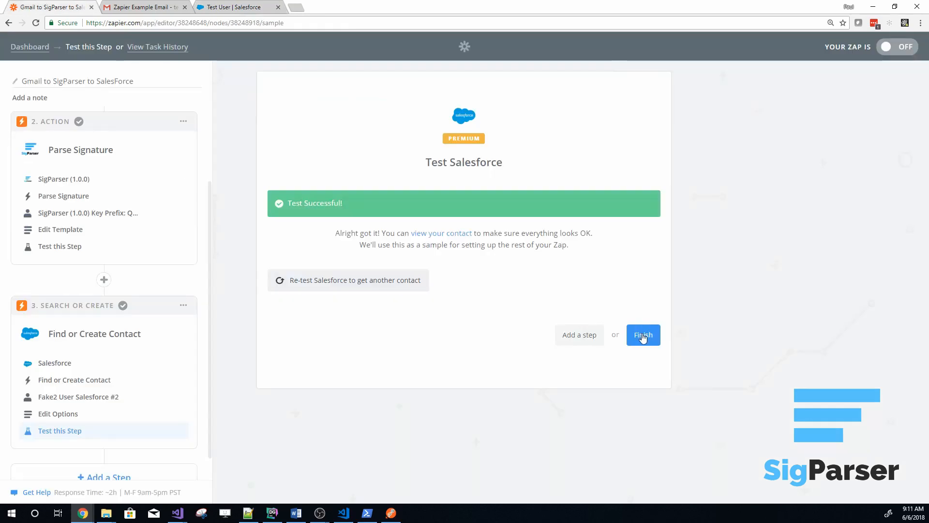
Switch back to Zapier, finish the tested step, and add a fourth step after Find or Create Contact
click(645, 335)
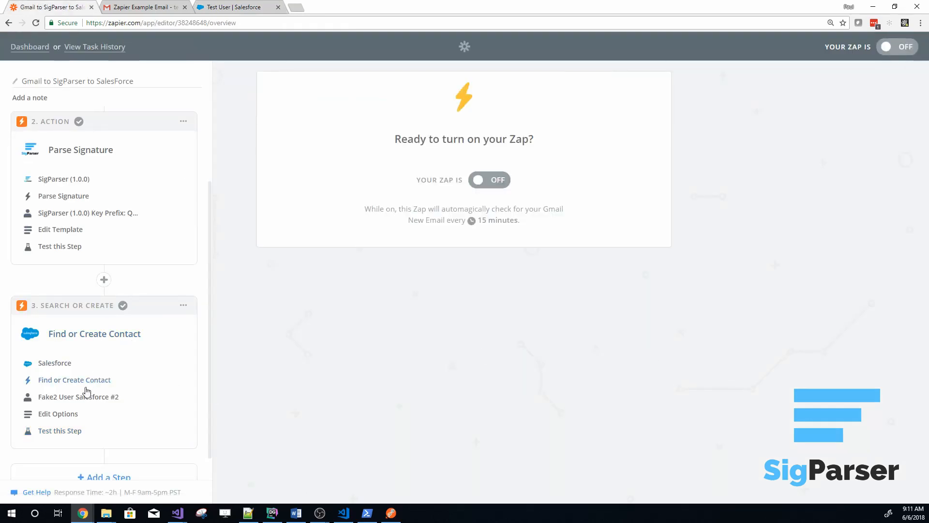
click(73, 414)
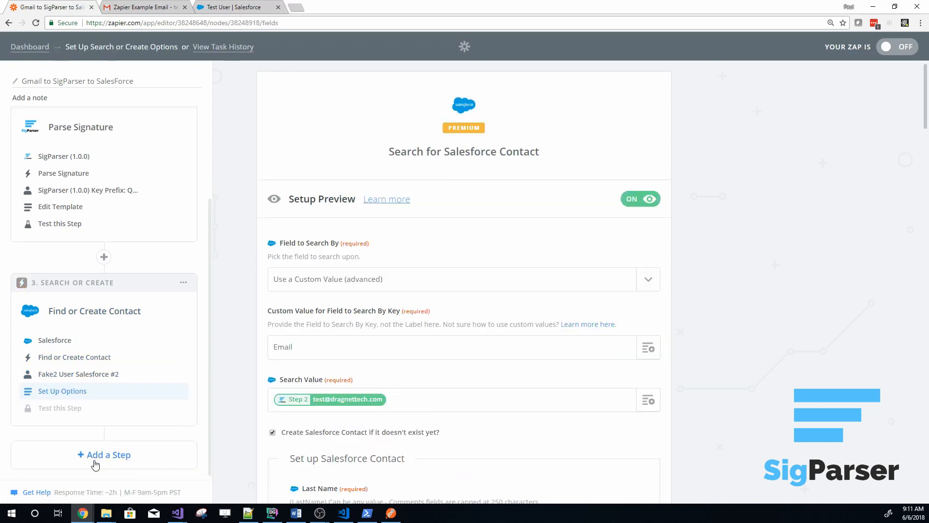
click(95, 464)
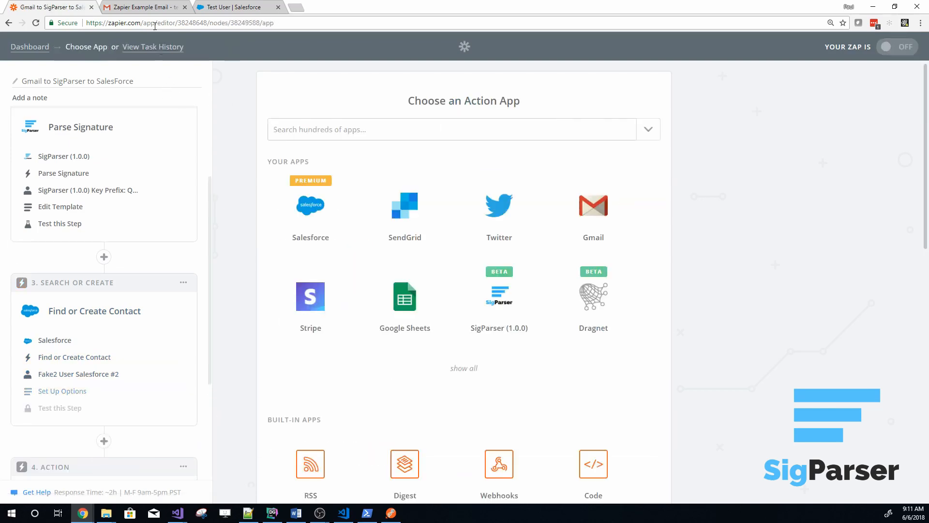
Switch to Gmail and copy the example email's text into a new message to the test account, with subject "Another test but with a new title"
click(143, 9)
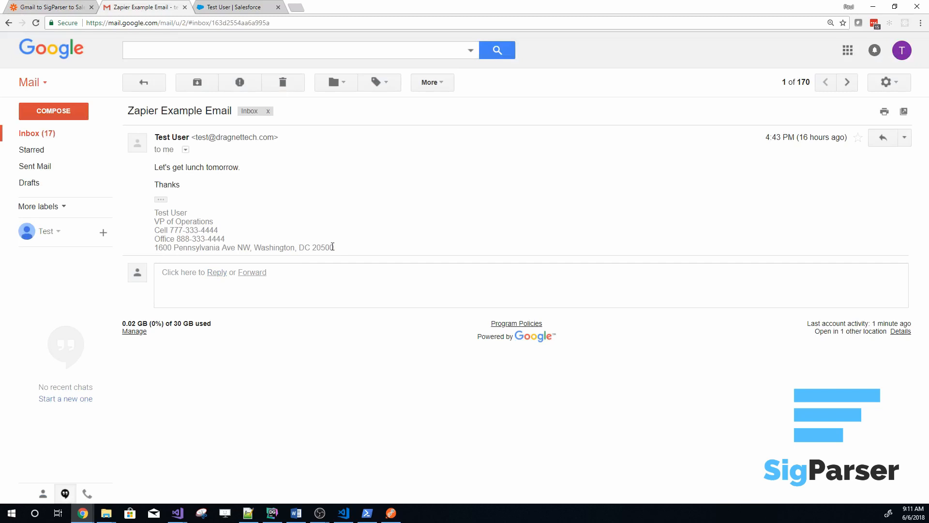
drag(332, 247, 156, 173)
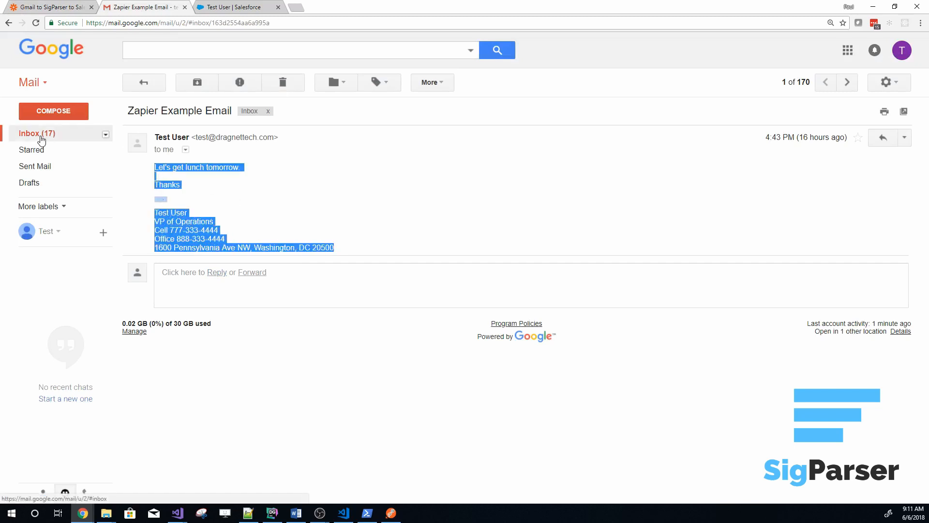
click(52, 116)
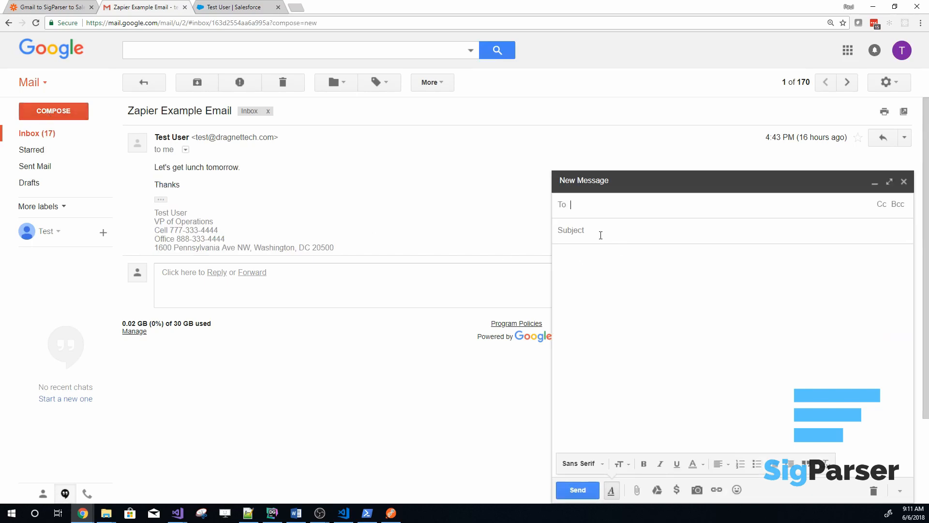
click(585, 271)
key(ctrl+v)
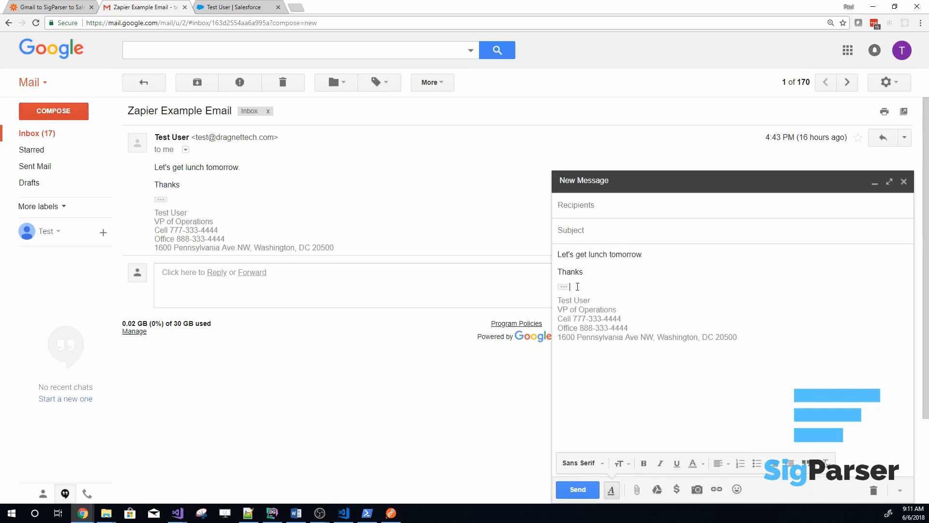
key(BackSpace)
key(BackSpace)
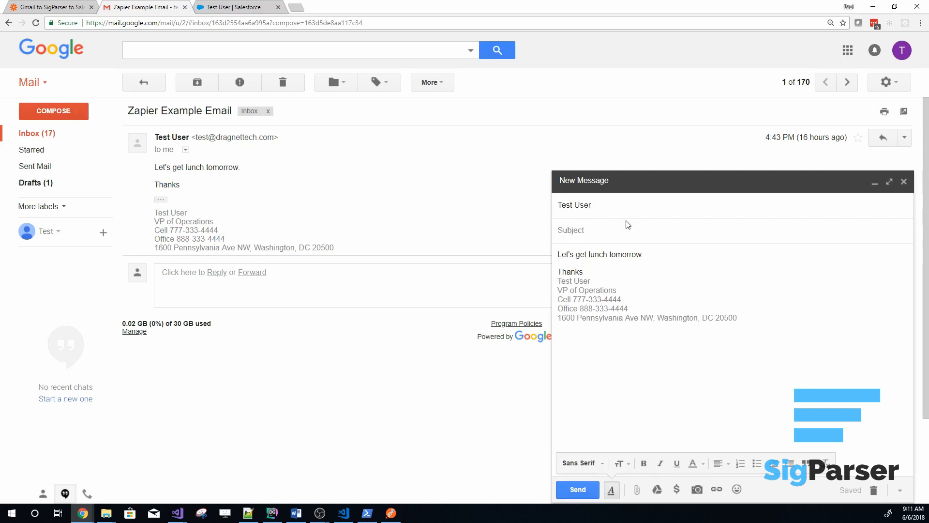
text(Another test but with a new title)
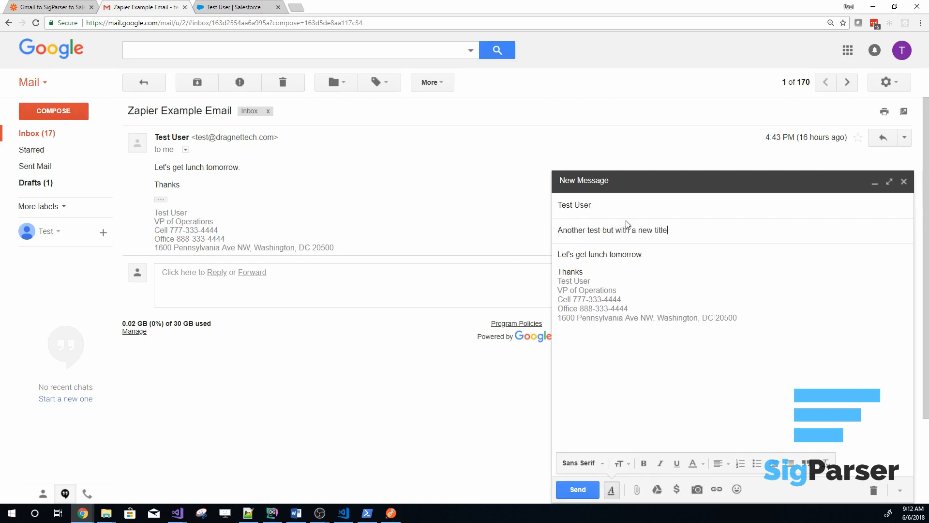
Change the job title in the message's signature to "President of Operations" and send the email
drag(620, 292, 579, 289)
click(574, 290)
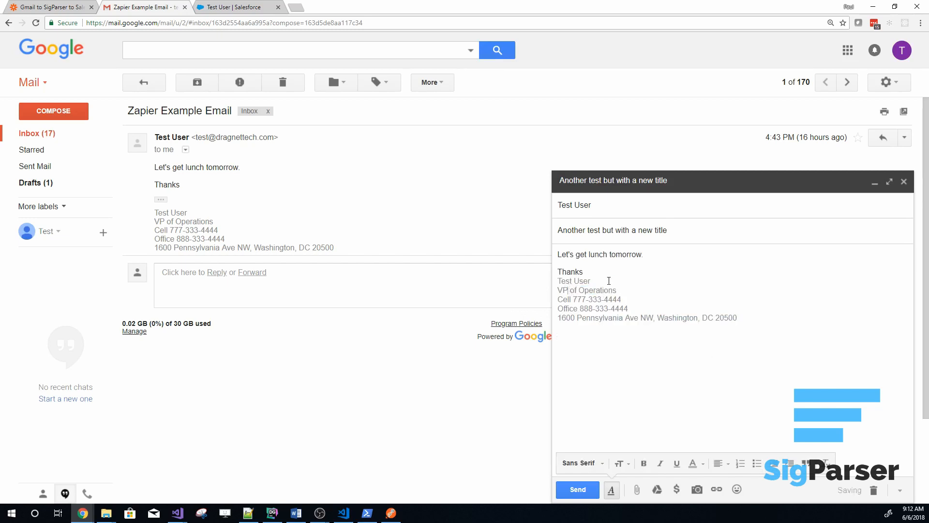
key(BackSpace)
key(BackSpace)
text(President)
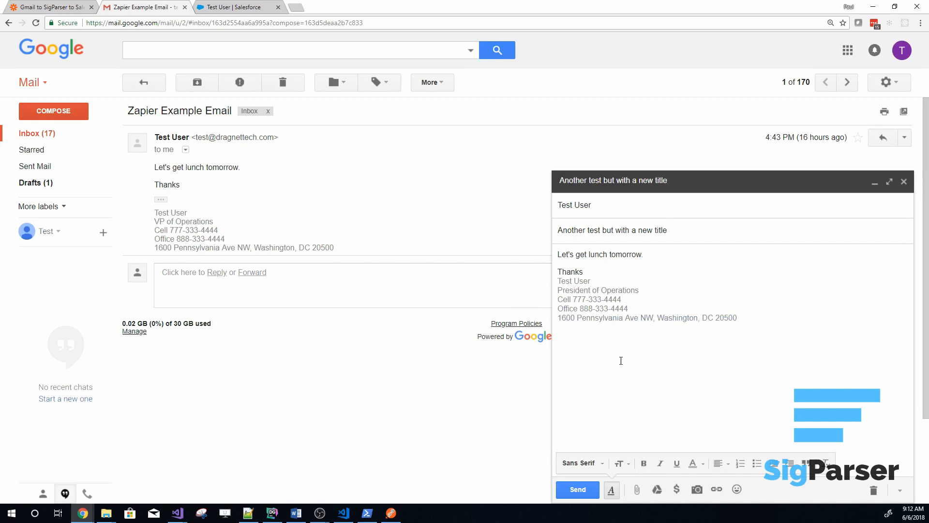
click(579, 490)
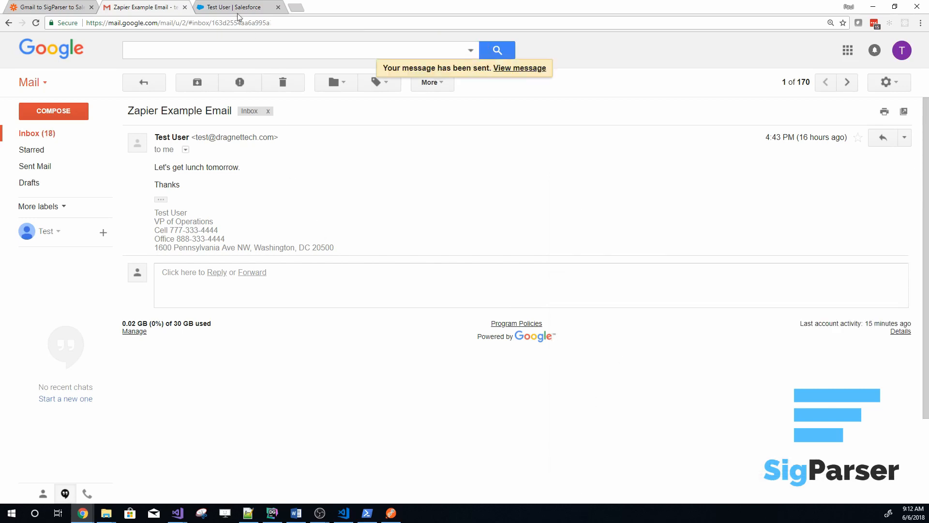
Switch to Zapier, open the samples of the New Email trigger, and pull in more samples from Gmail
click(233, 7)
click(68, 8)
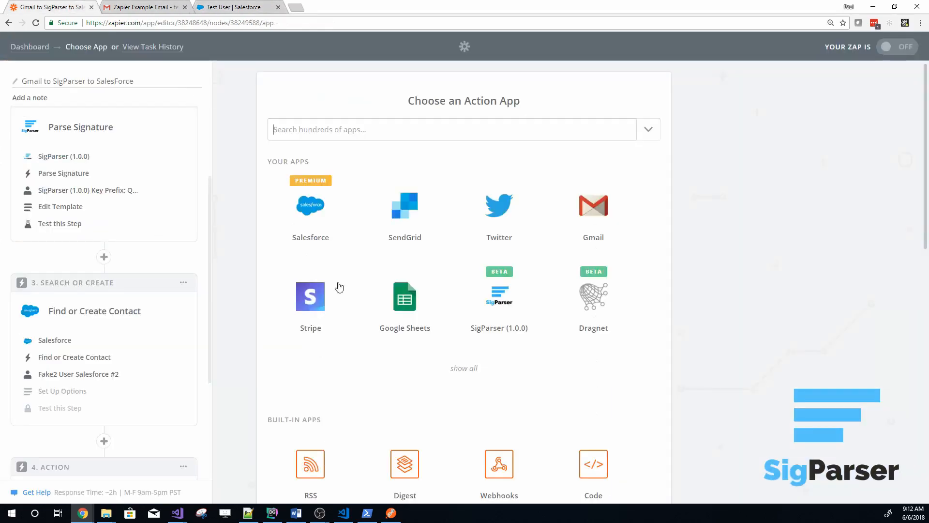
scroll(106, 218, up, 3)
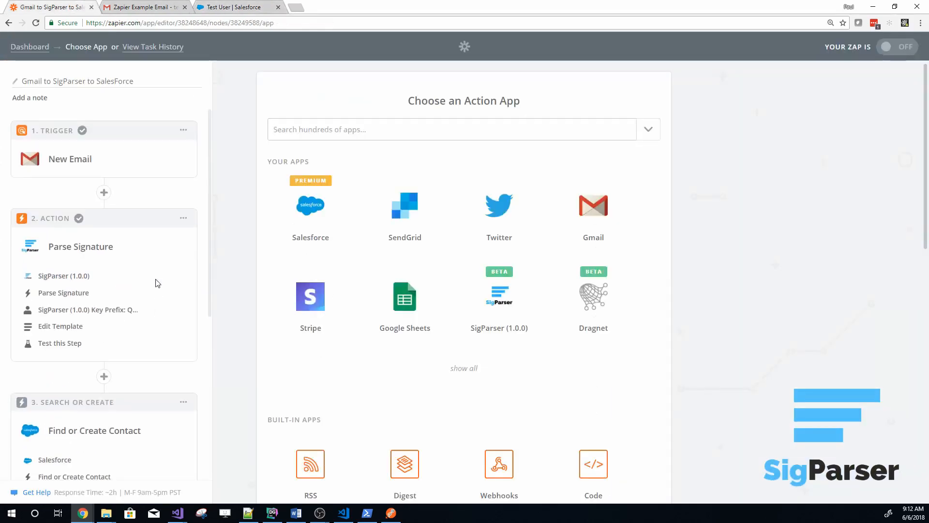
click(59, 165)
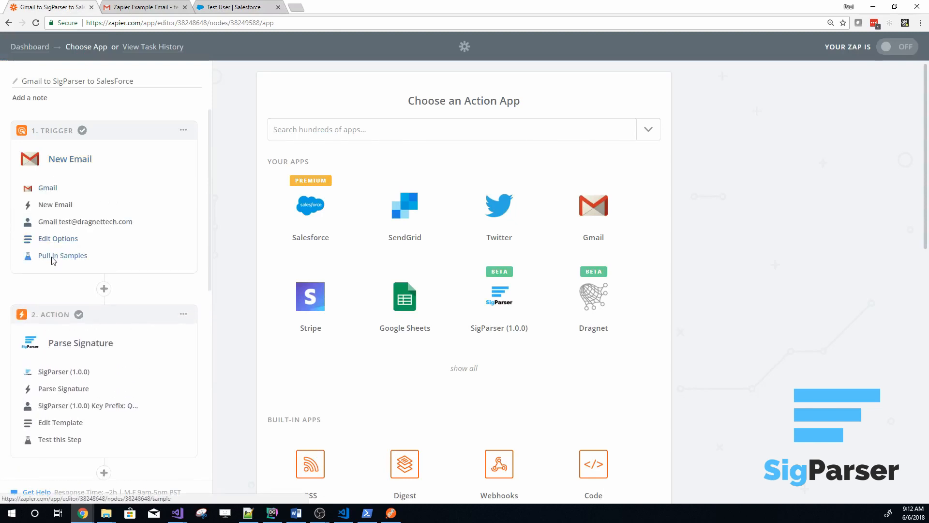
click(54, 256)
click(311, 385)
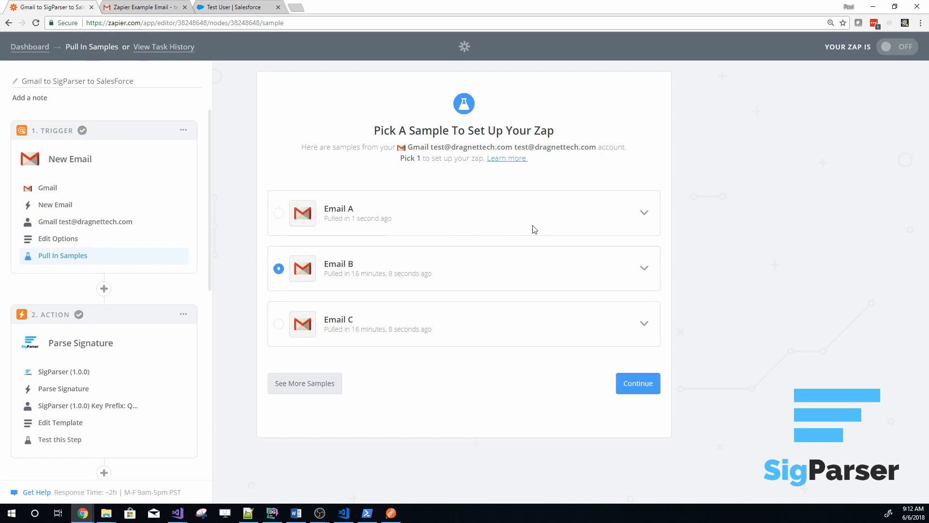
Check the body text and signature of the Email A sample, and use Email A as the trigger's sample
click(641, 219)
scroll(425, 382, down, 4)
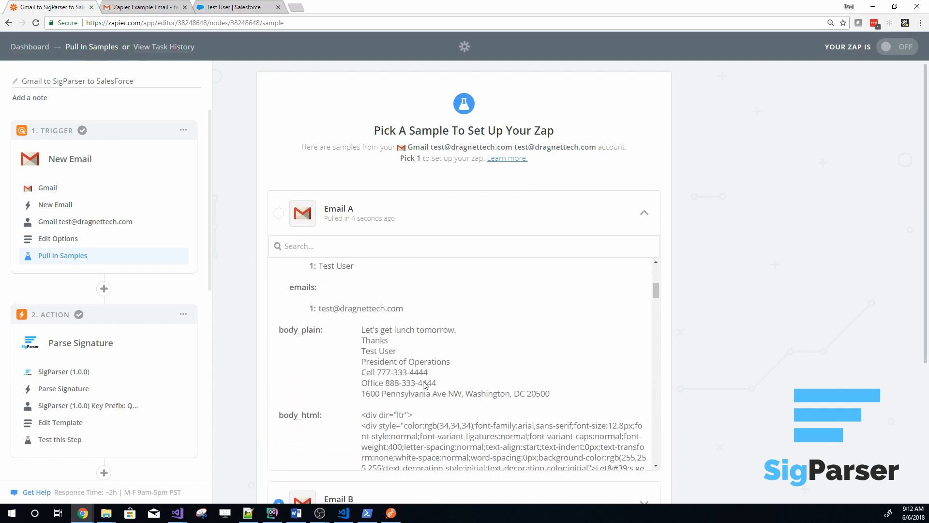
scroll(424, 385, down, 1)
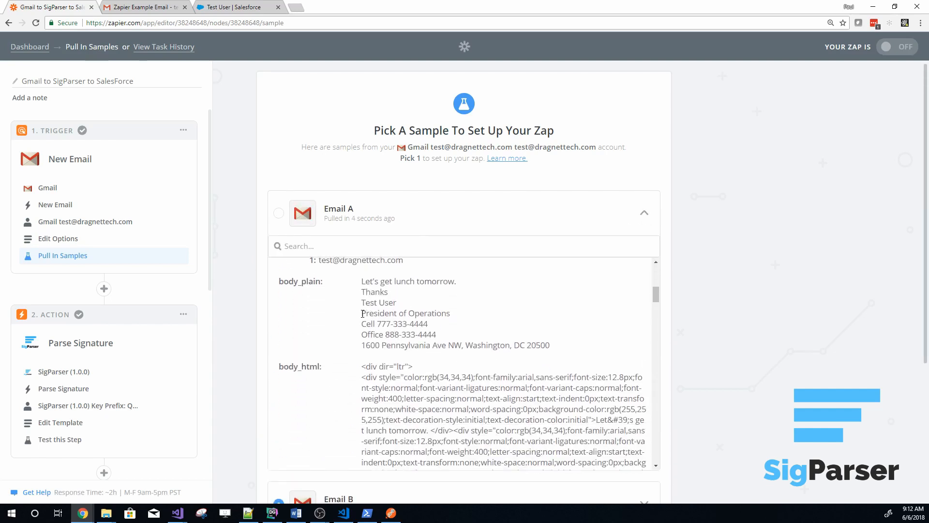
drag(363, 314, 479, 345)
click(479, 345)
scroll(471, 369, up, 2)
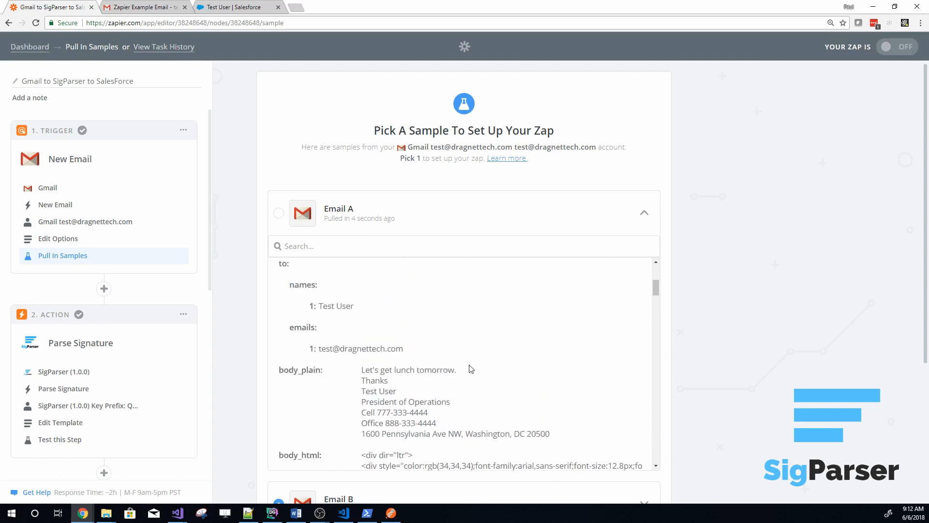
scroll(470, 369, up, 3)
click(644, 212)
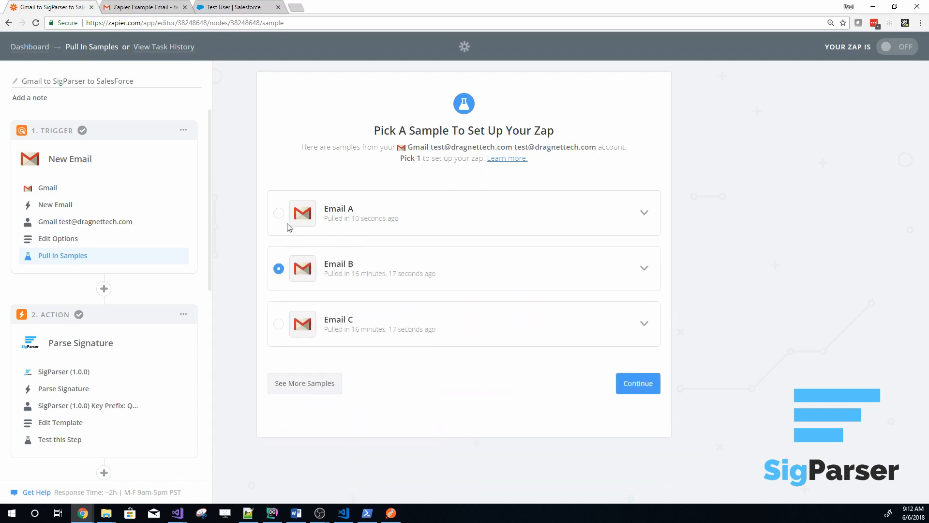
click(279, 214)
click(638, 383)
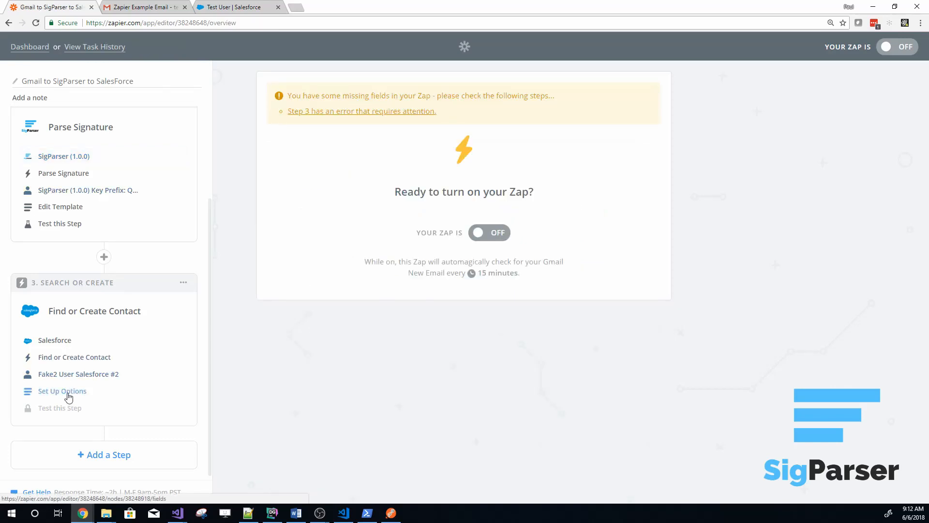
Go through the account and options of the Find or Create Contact step again and finish its Salesforce test
click(67, 379)
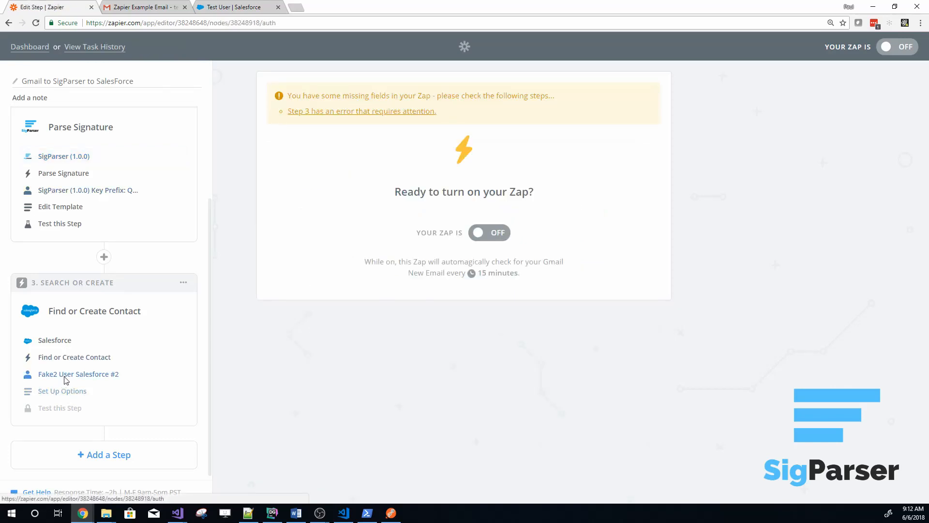
click(629, 401)
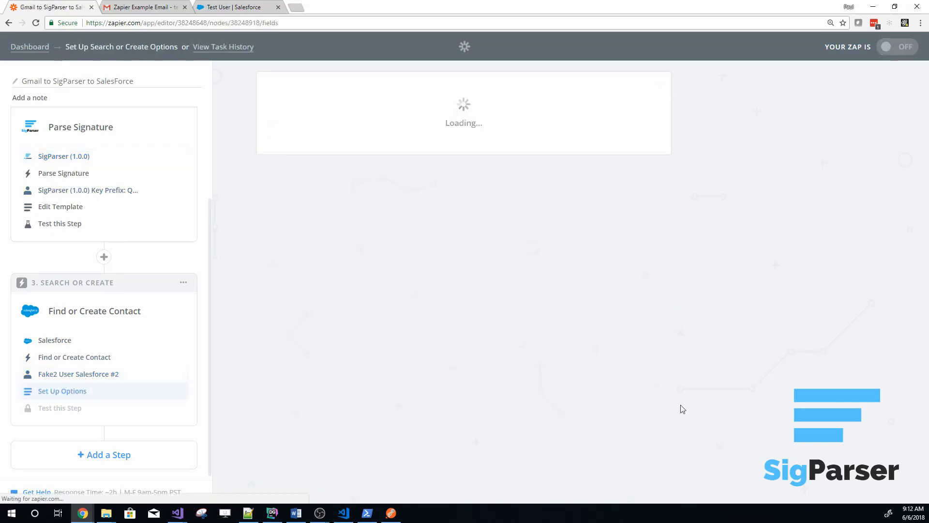
scroll(239, 229, down, 8)
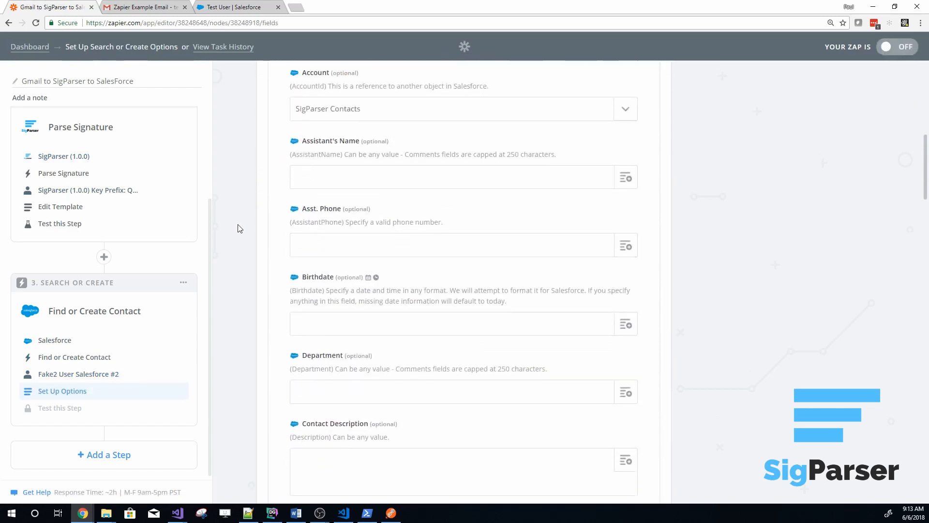
scroll(242, 223, down, 20)
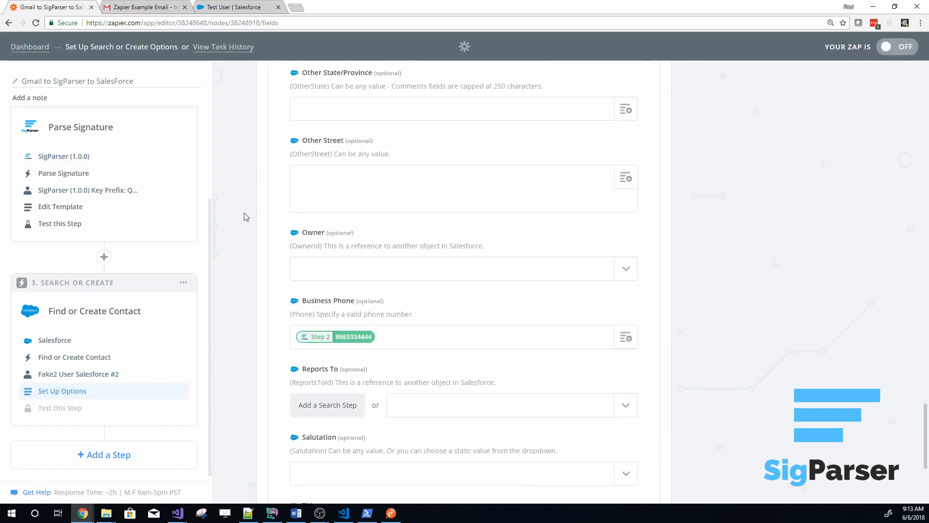
scroll(246, 217, down, 3)
click(649, 436)
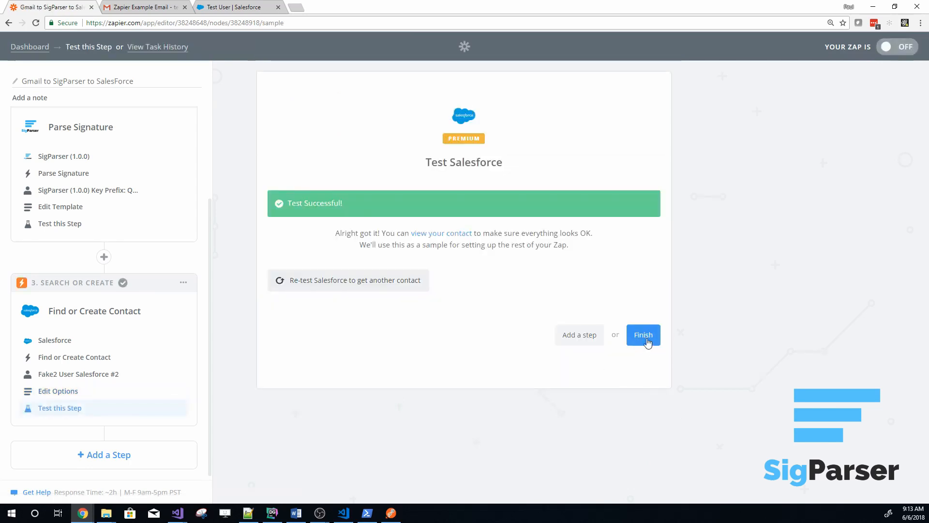
click(643, 335)
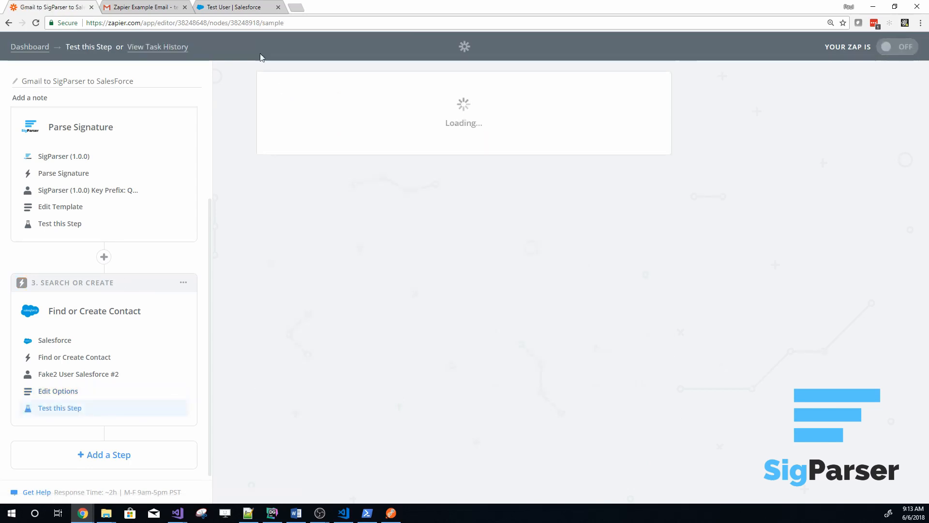
Switch to Salesforce, reload the test contact's record, and check its details for the title
click(231, 8)
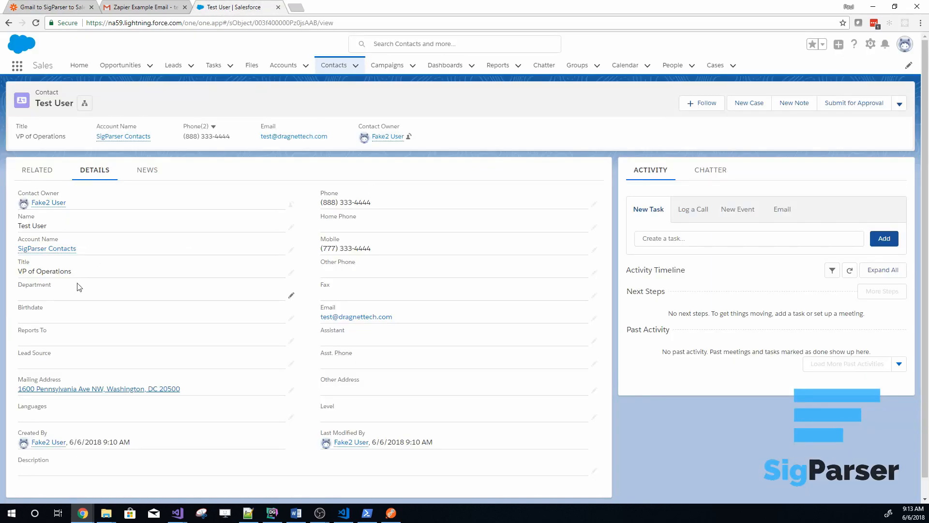
click(36, 22)
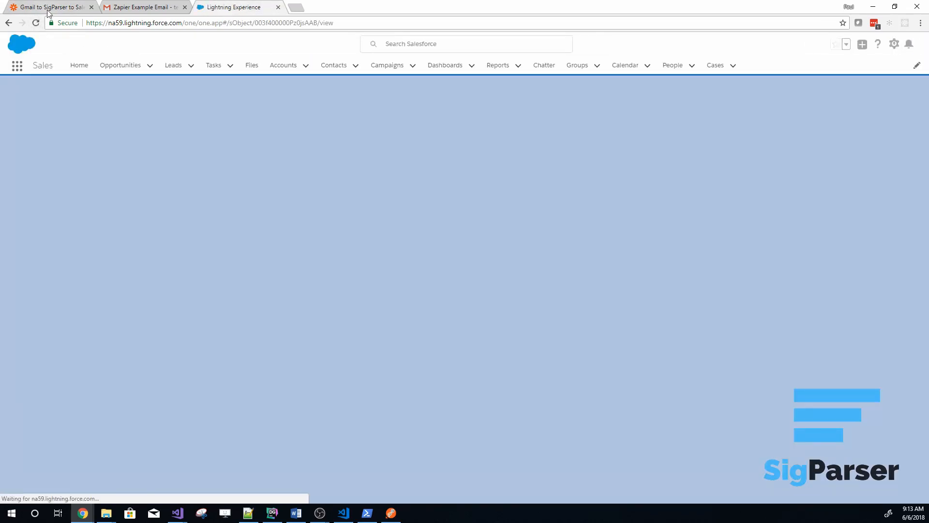
click(47, 10)
click(220, 11)
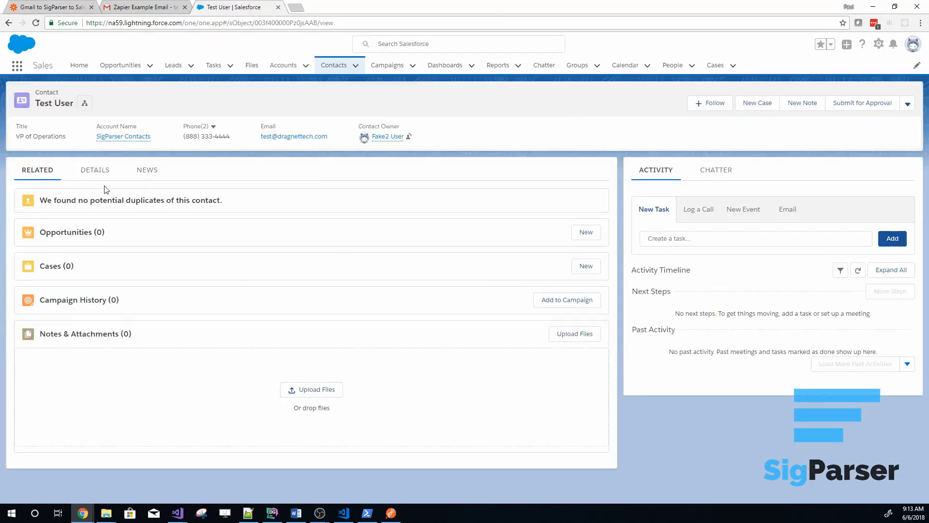
click(105, 171)
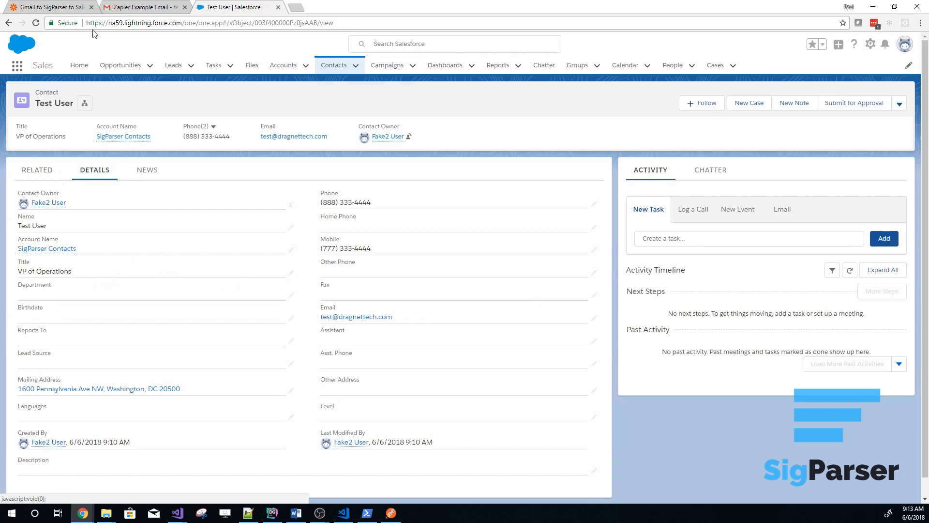
Switch back to Zapier and add a fourth step with the Salesforce Update Contact action, using the Fake2 User Salesforce #2 account
click(57, 10)
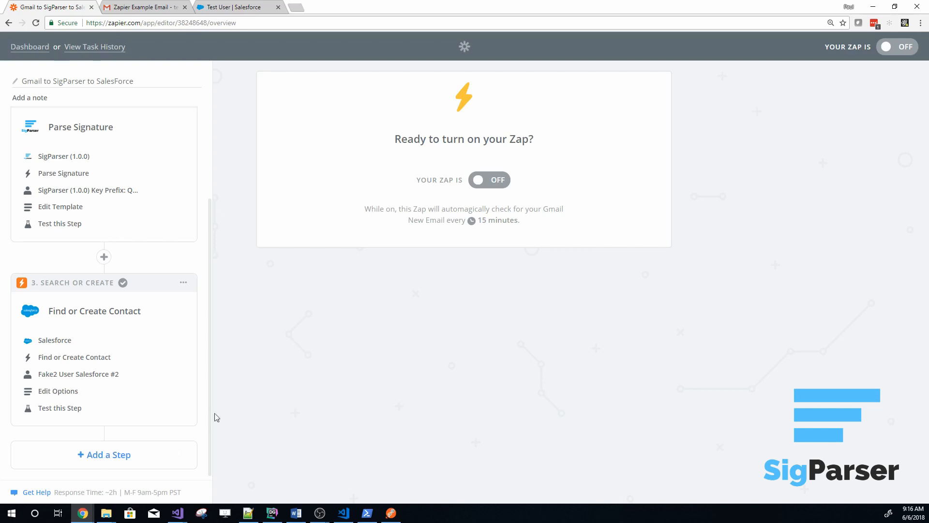
click(86, 459)
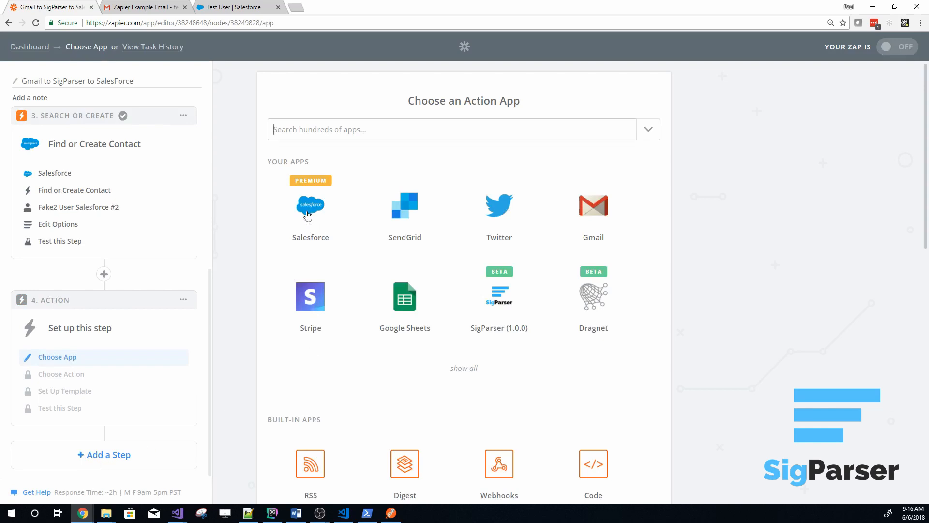
click(307, 215)
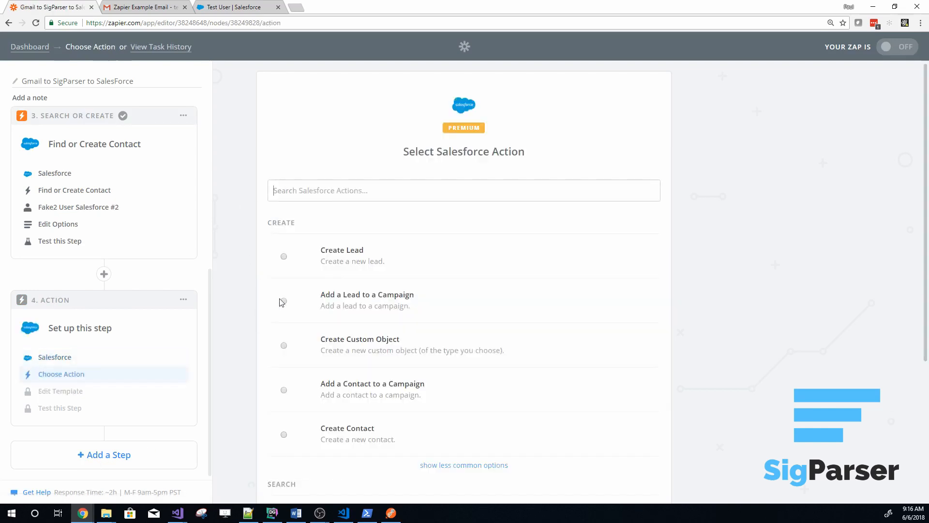
text(Update)
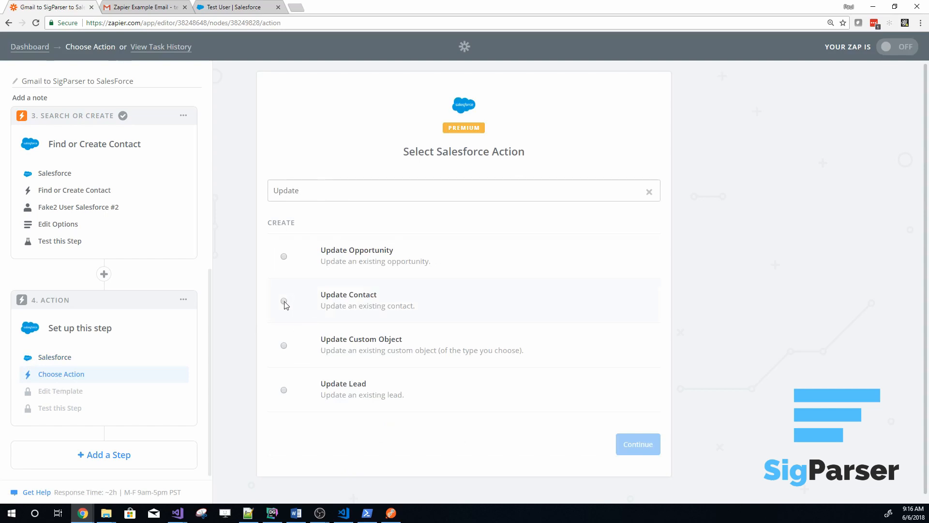
click(284, 302)
click(651, 442)
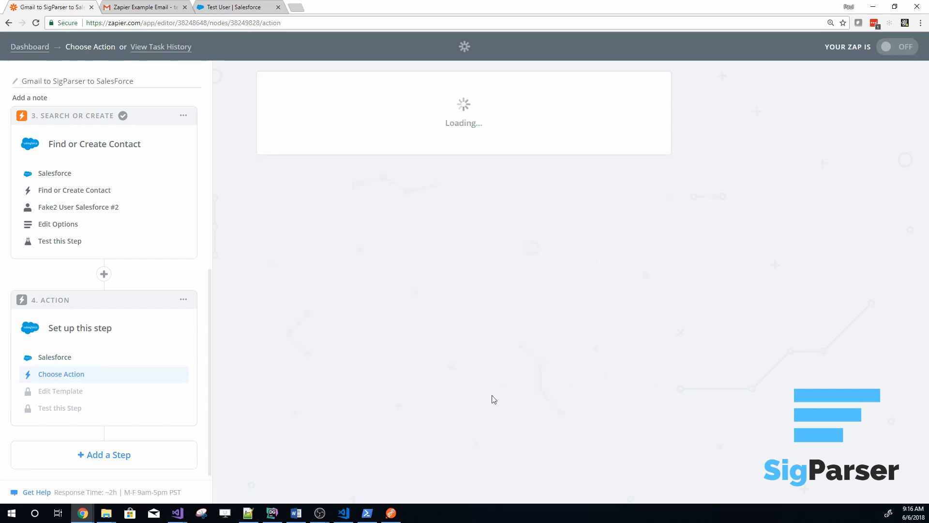
click(281, 298)
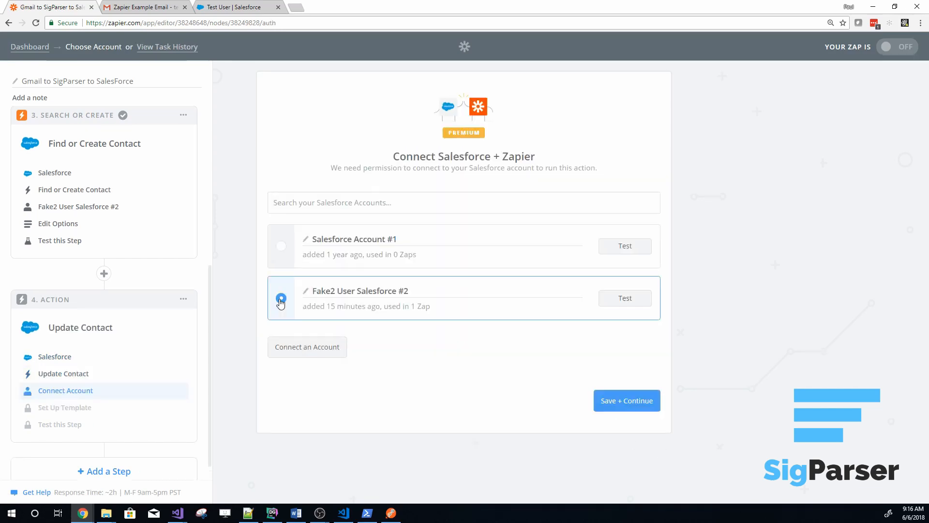
click(624, 405)
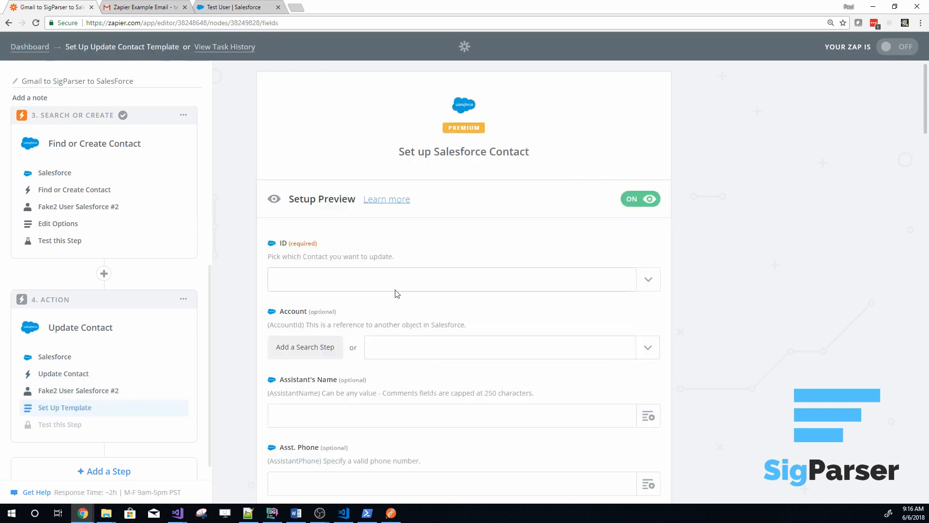
Set the required ID of the contact to update to "Use a Custom Value (advanced)"
click(651, 286)
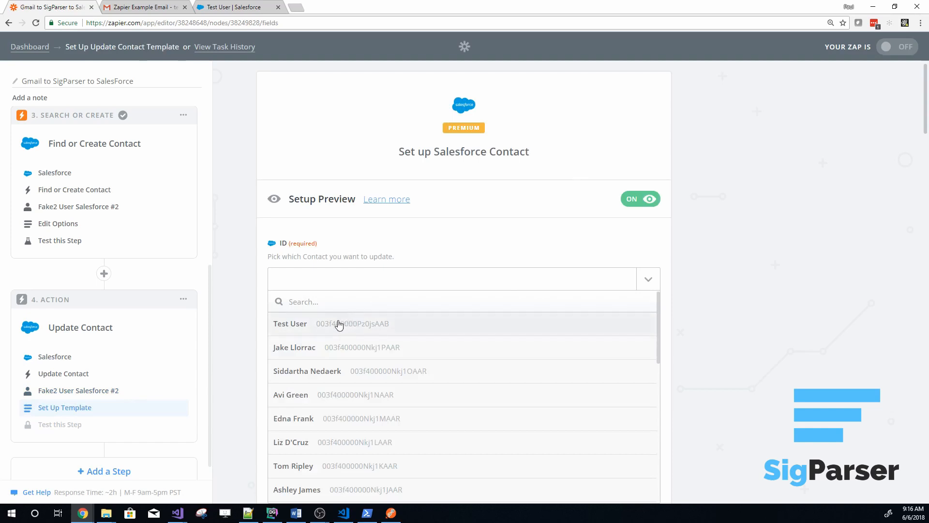
scroll(350, 404, down, 4)
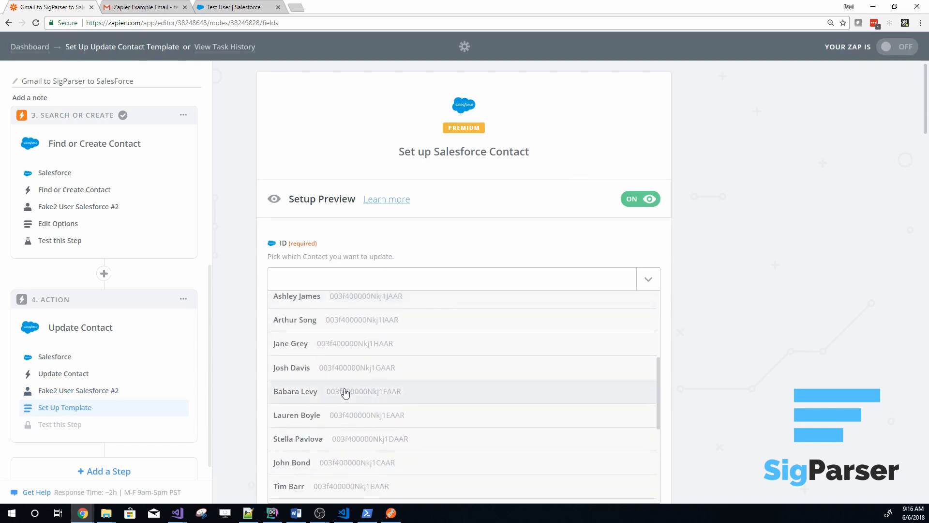
scroll(345, 393, down, 5)
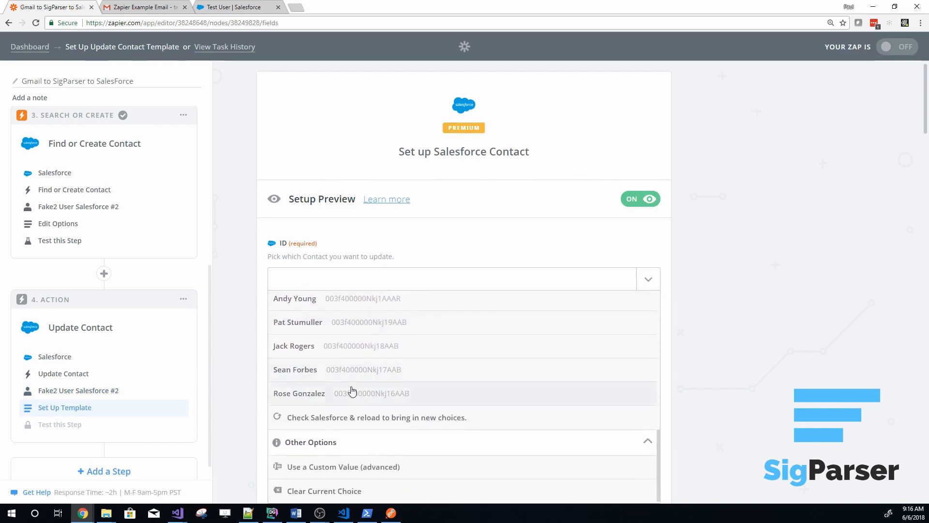
click(324, 470)
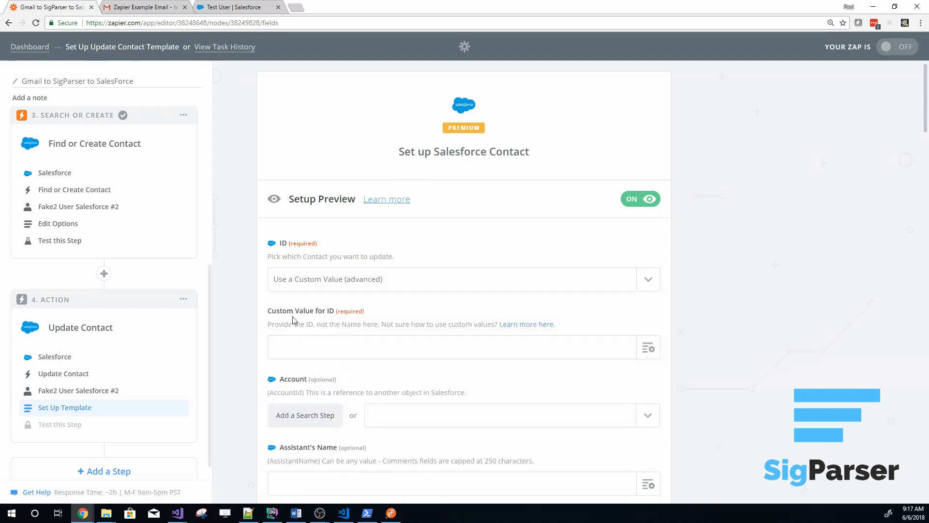
Set the custom value for the contact ID to the ID returned by the Find or Create Contact step
click(649, 352)
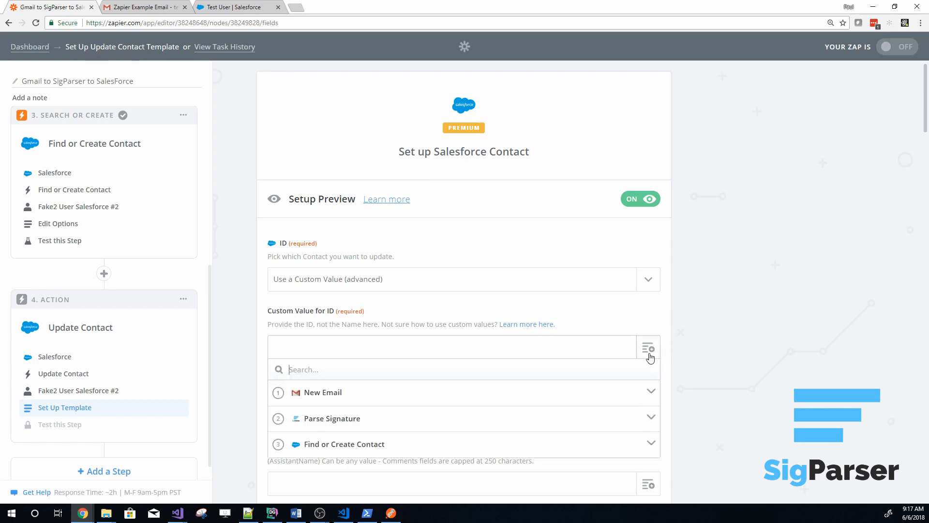
click(349, 444)
scroll(411, 442, down, 5)
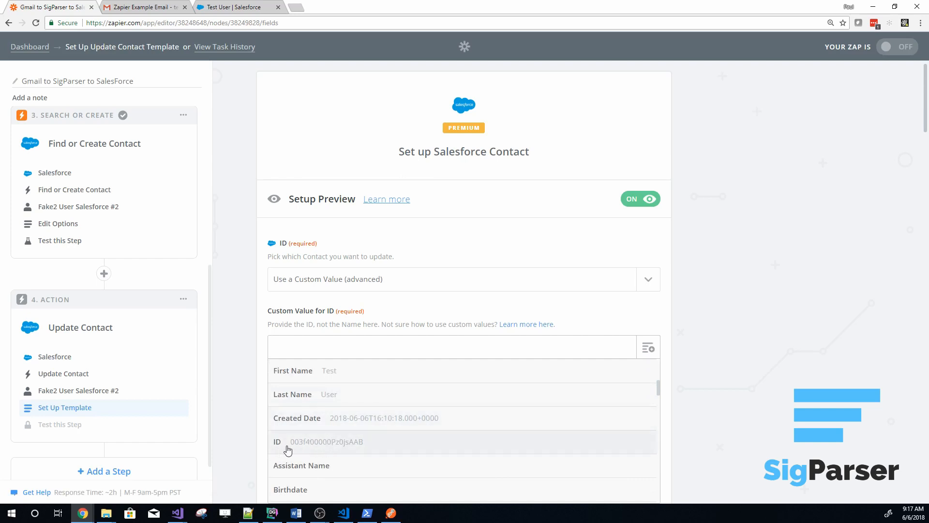
scroll(338, 445, up, 5)
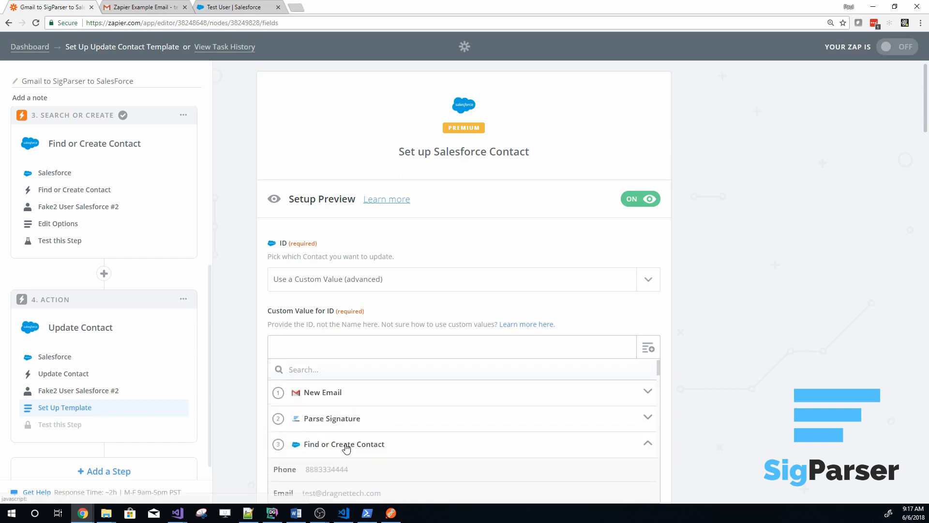
scroll(339, 435, down, 1)
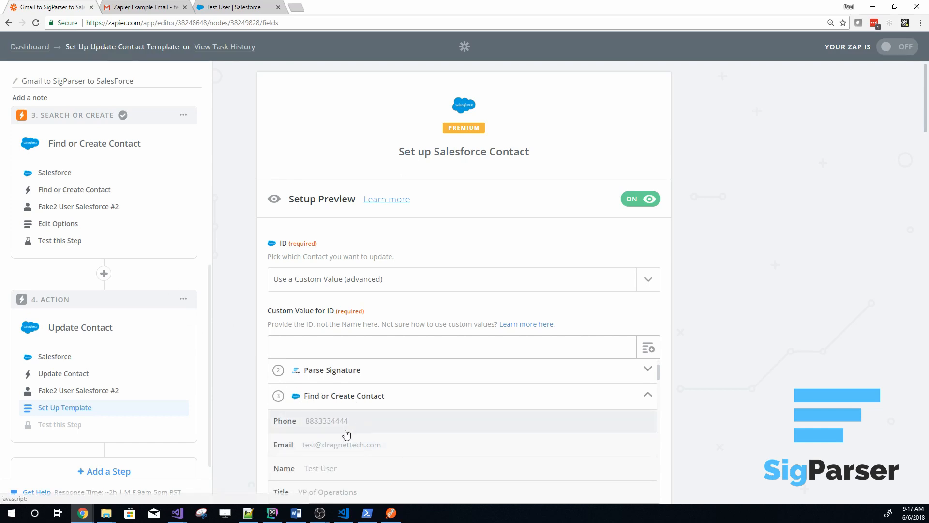
scroll(346, 434, down, 2)
scroll(346, 434, down, 1)
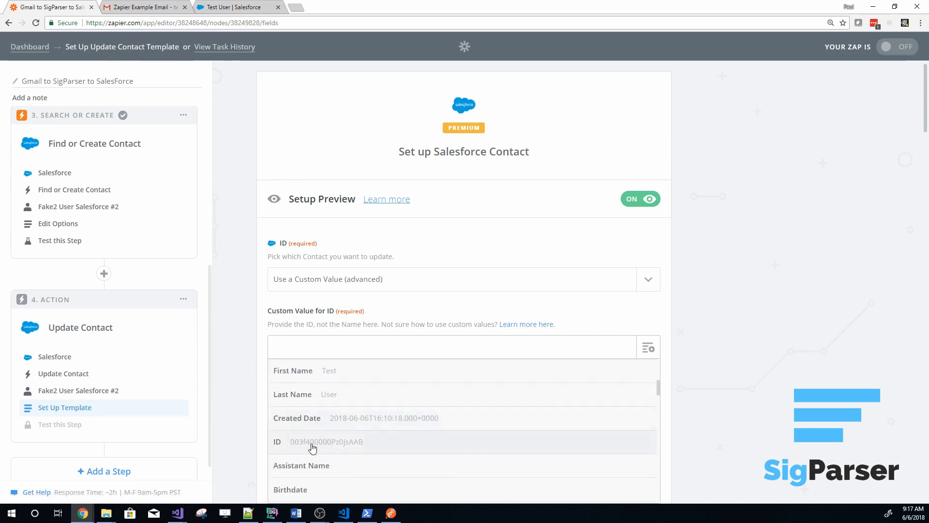
click(313, 446)
scroll(235, 373, down, 3)
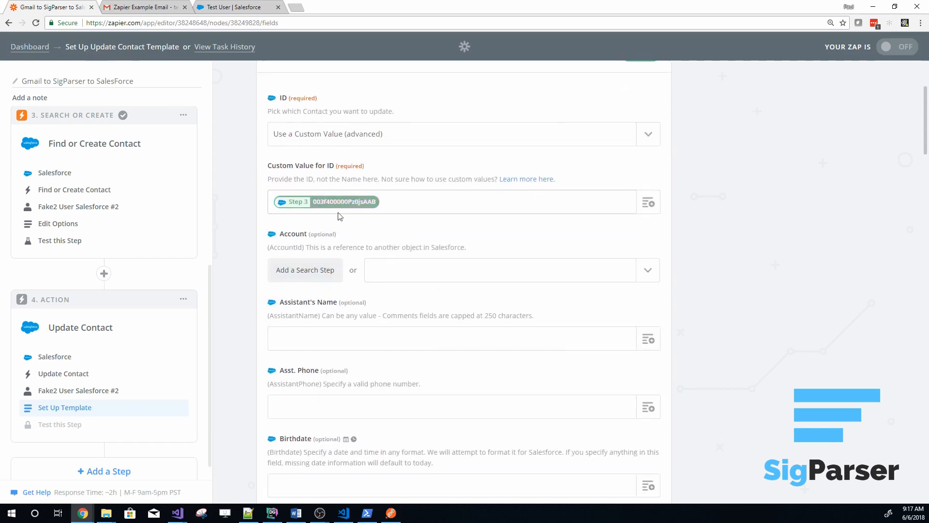
scroll(242, 338, down, 1)
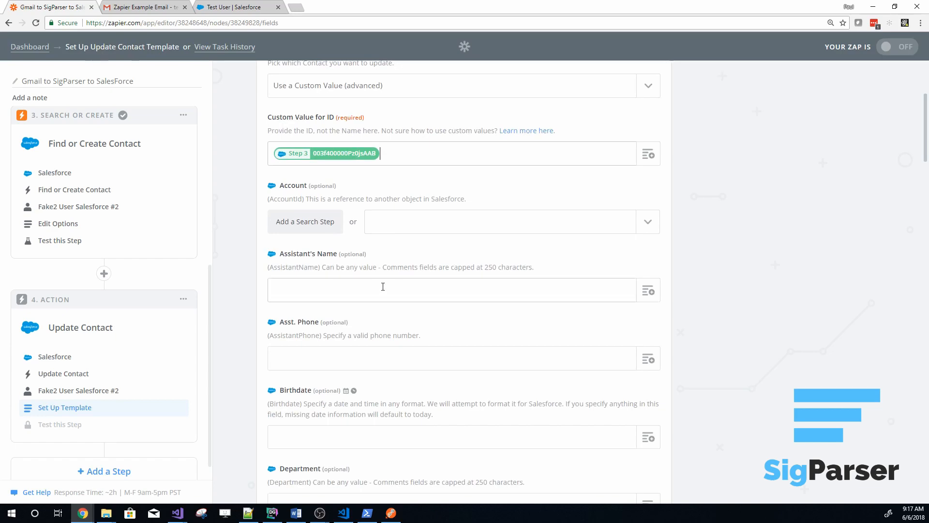
scroll(649, 356, down, 5)
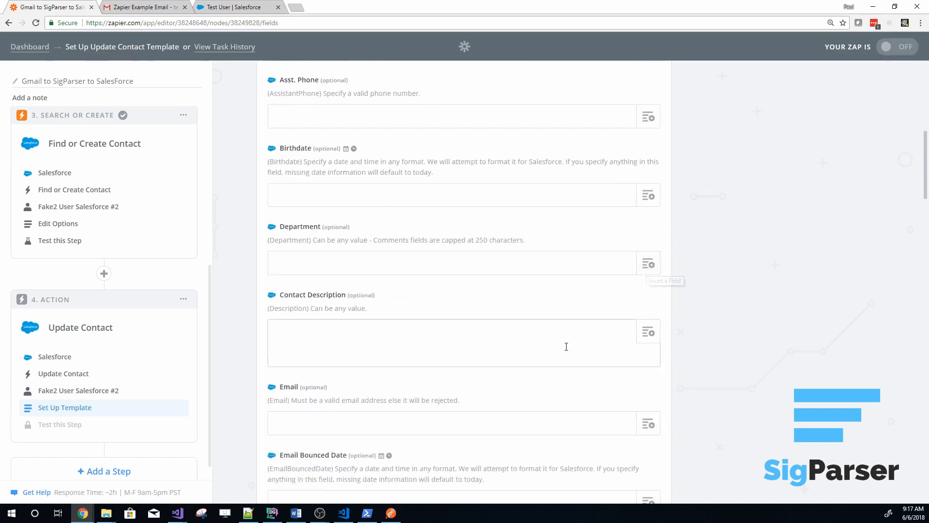
scroll(622, 347, down, 3)
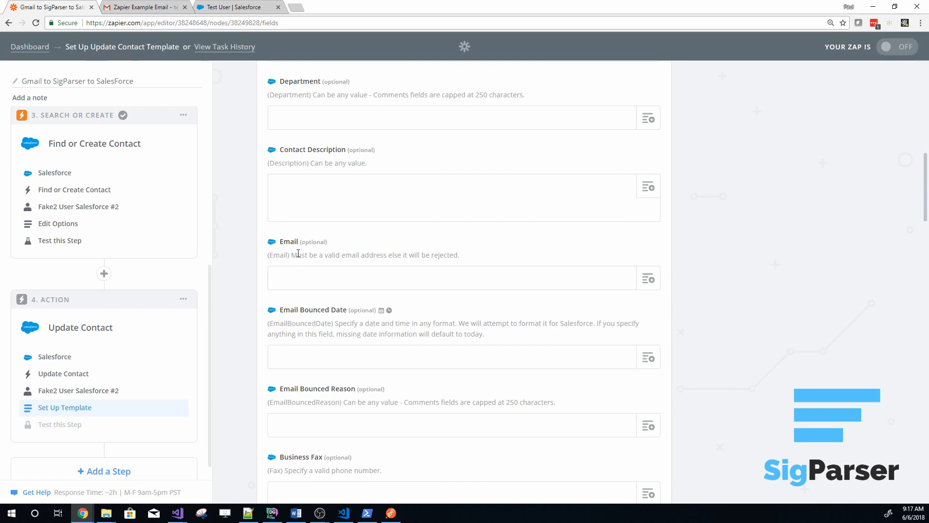
click(648, 283)
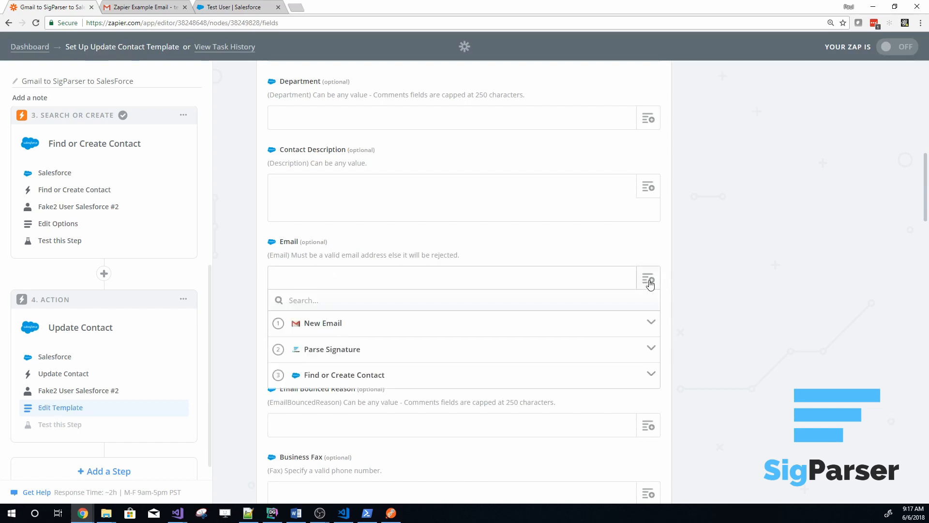
click(738, 331)
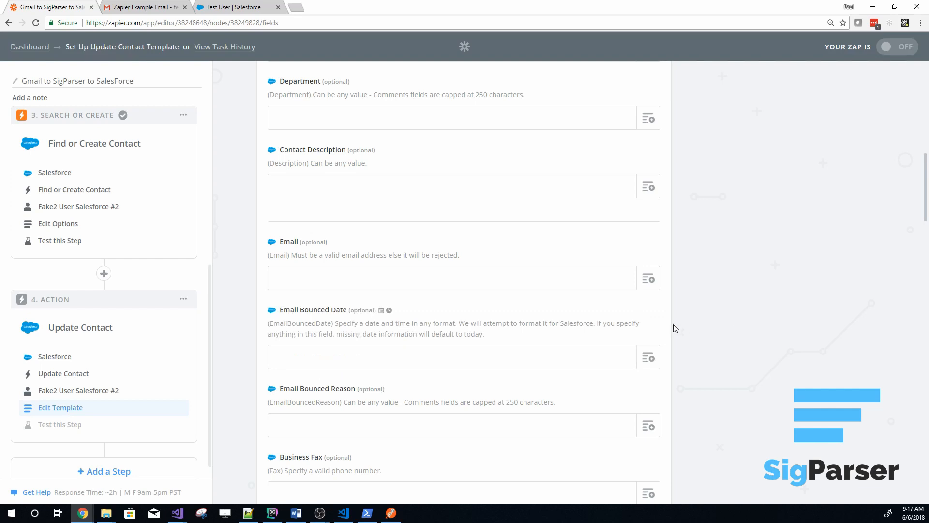
scroll(674, 330, down, 6)
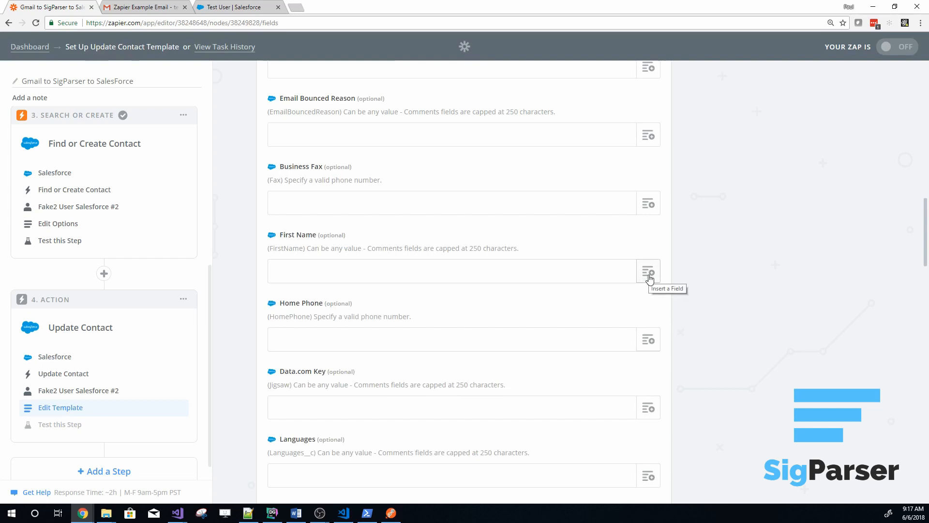
click(648, 273)
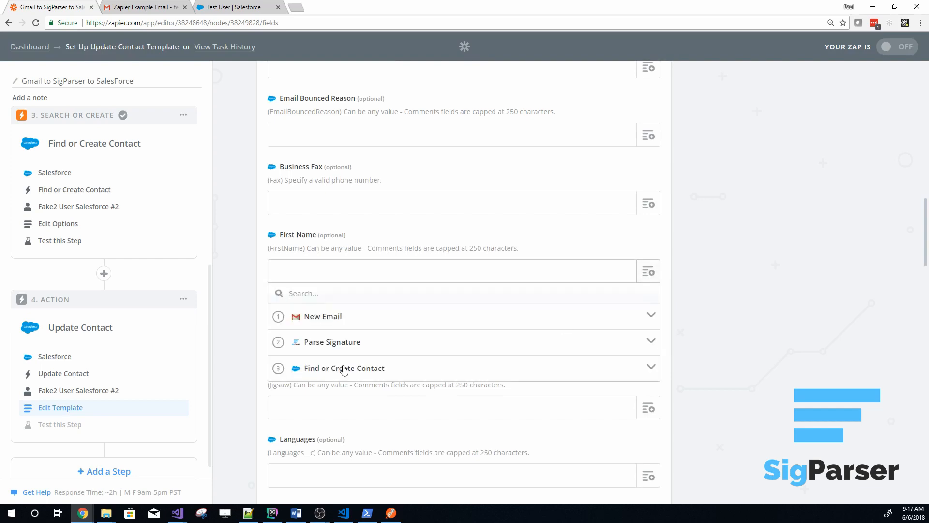
click(763, 350)
Find the phone fields and map the contact's Business Phone to Office Phone from the Parse Signature step
scroll(745, 363, down, 9)
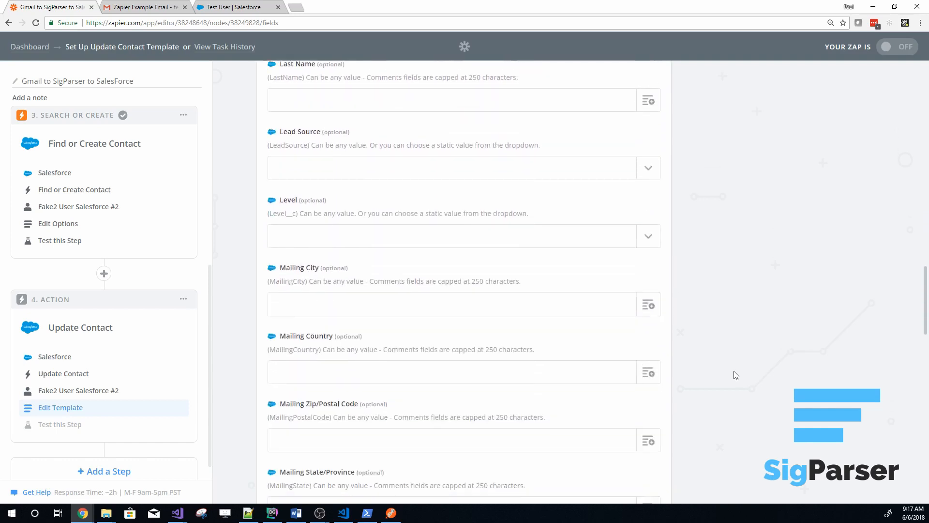
scroll(736, 375, down, 1)
scroll(734, 375, down, 6)
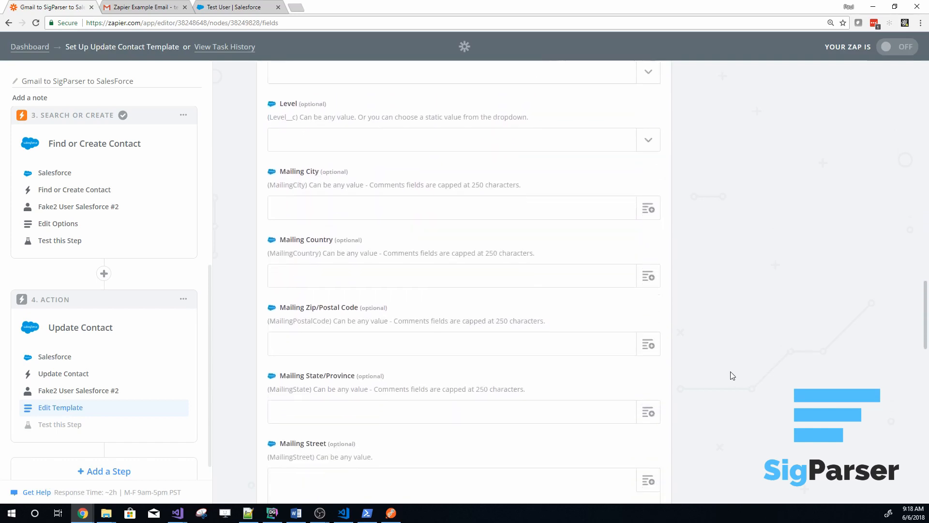
scroll(731, 375, down, 10)
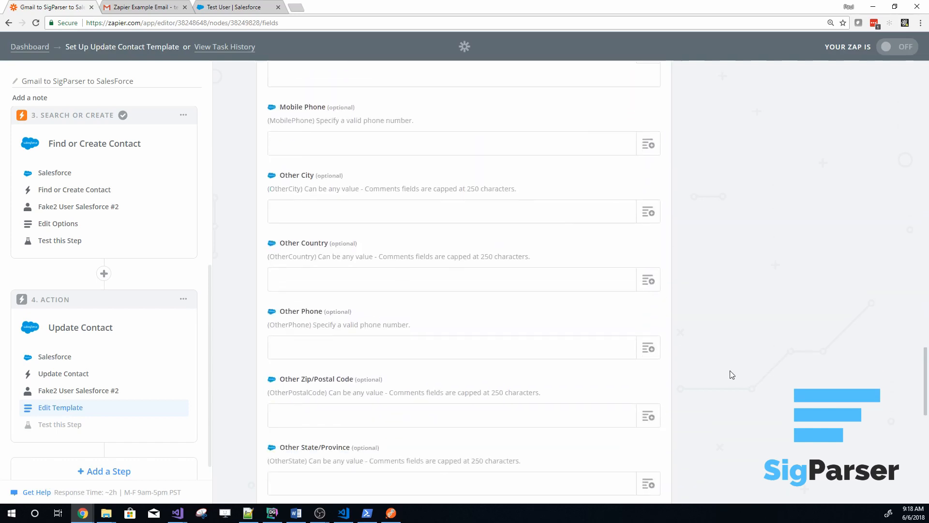
scroll(732, 375, down, 2)
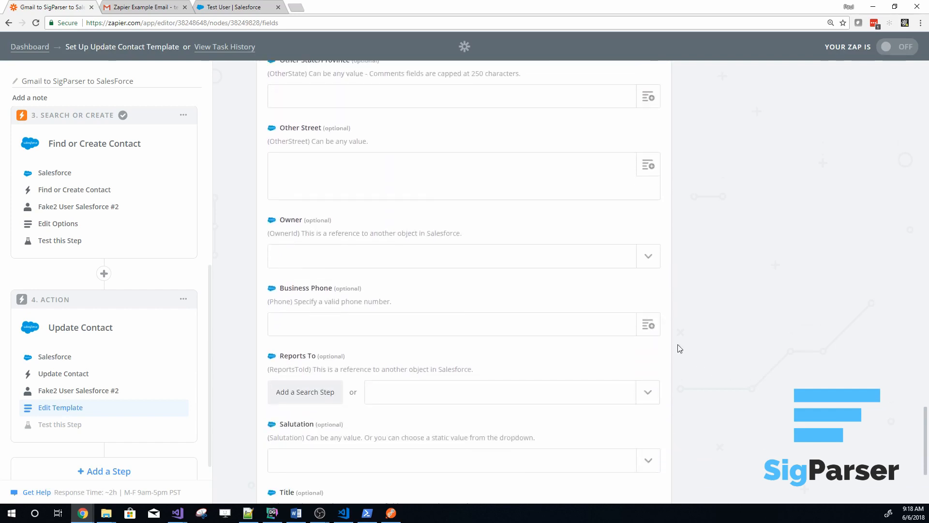
click(649, 325)
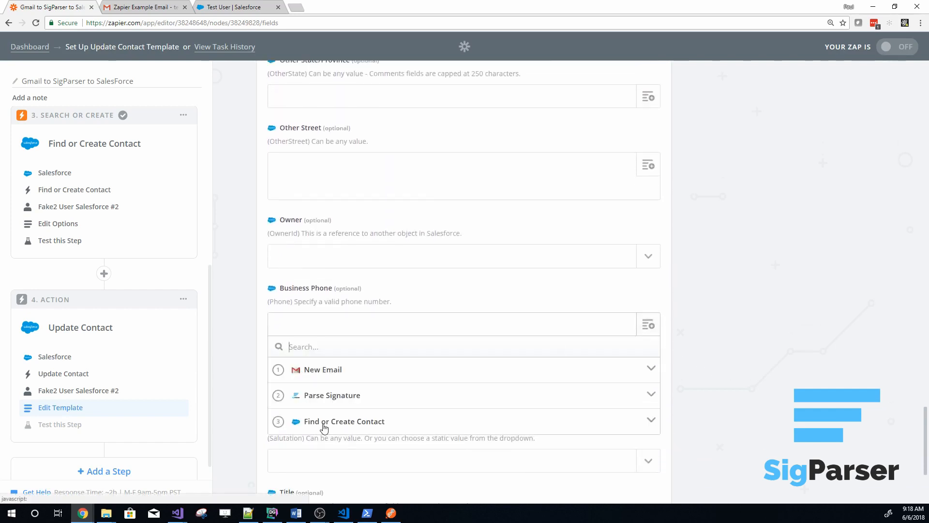
click(320, 395)
scroll(396, 430, down, 2)
scroll(396, 429, up, 2)
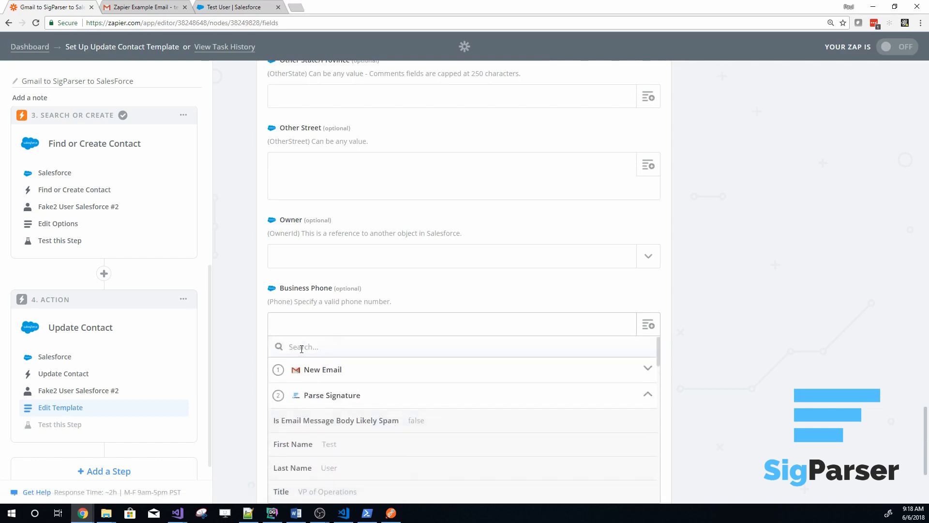
text(Phone)
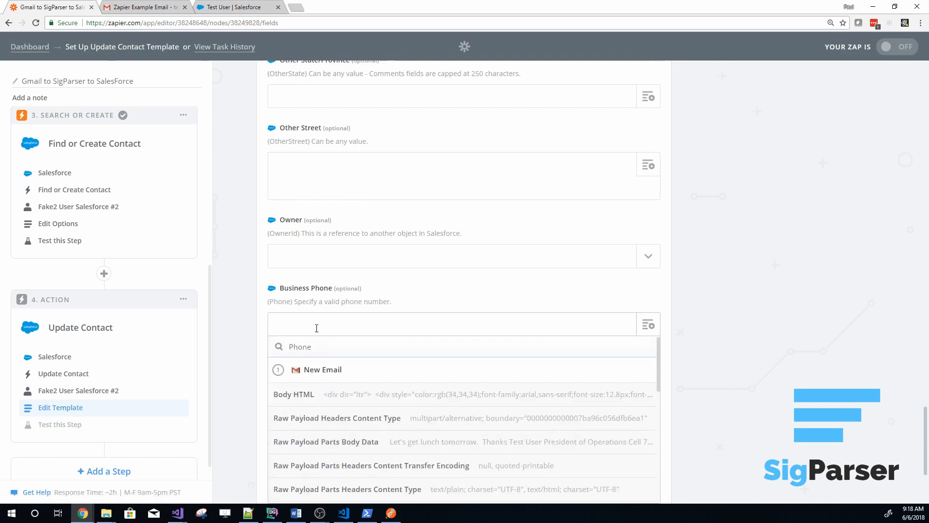
scroll(392, 382, down, 8)
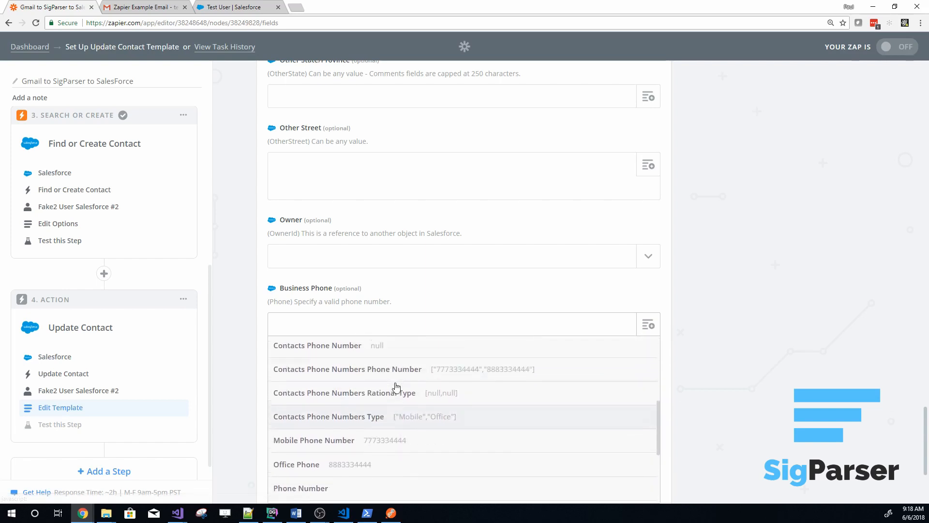
click(322, 466)
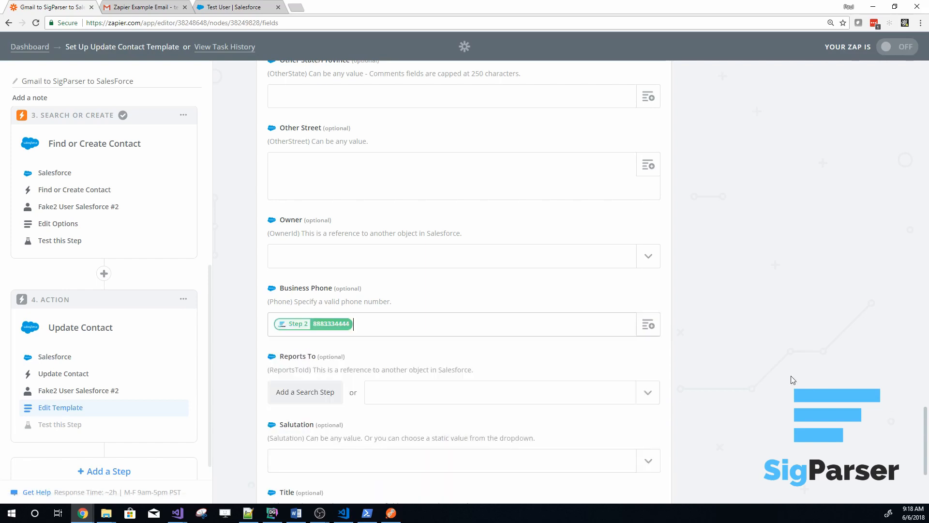
scroll(366, 322, down, 2)
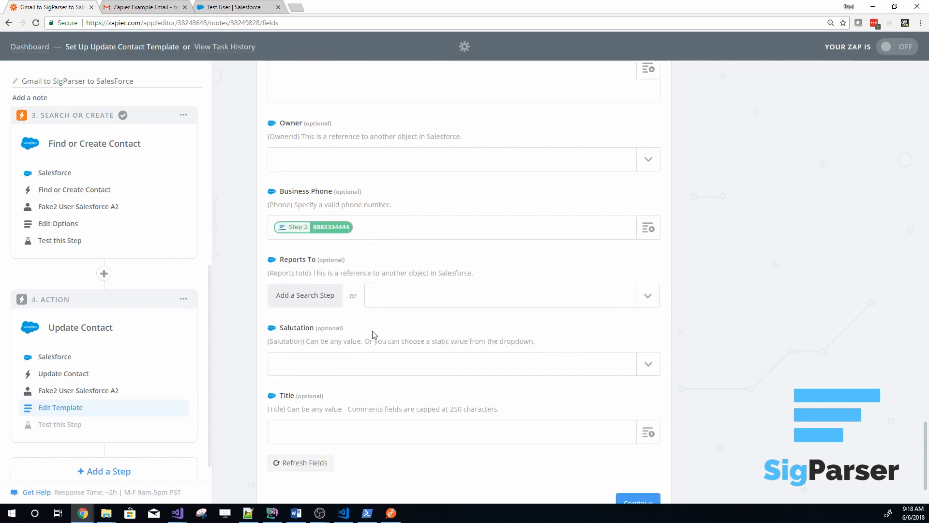
click(367, 232)
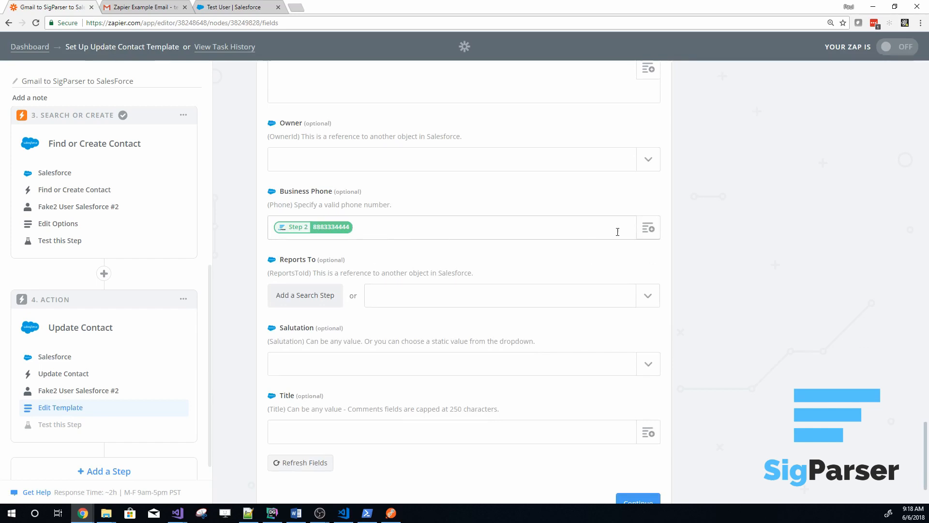
click(649, 229)
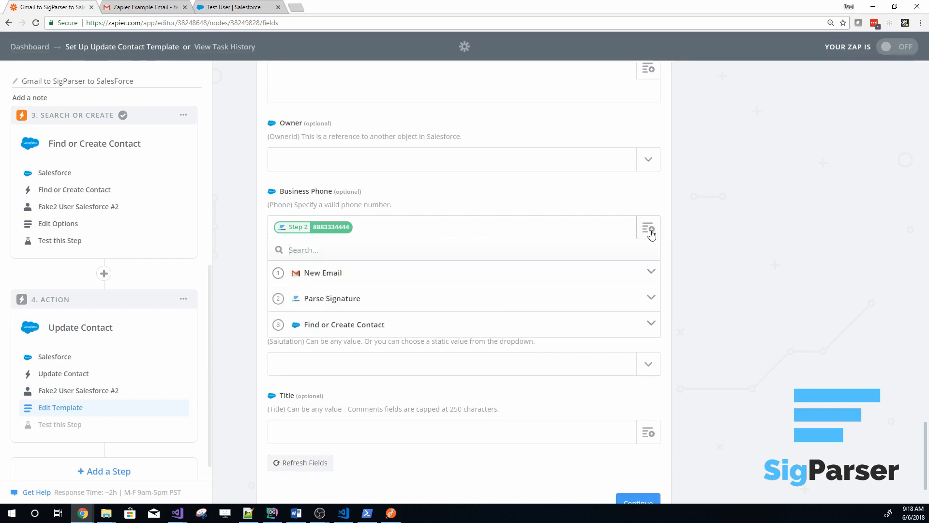
click(758, 298)
Search the available fields for Title and map the contact's Title to Contacts Title from the Parse Signature step
scroll(666, 357, down, 1)
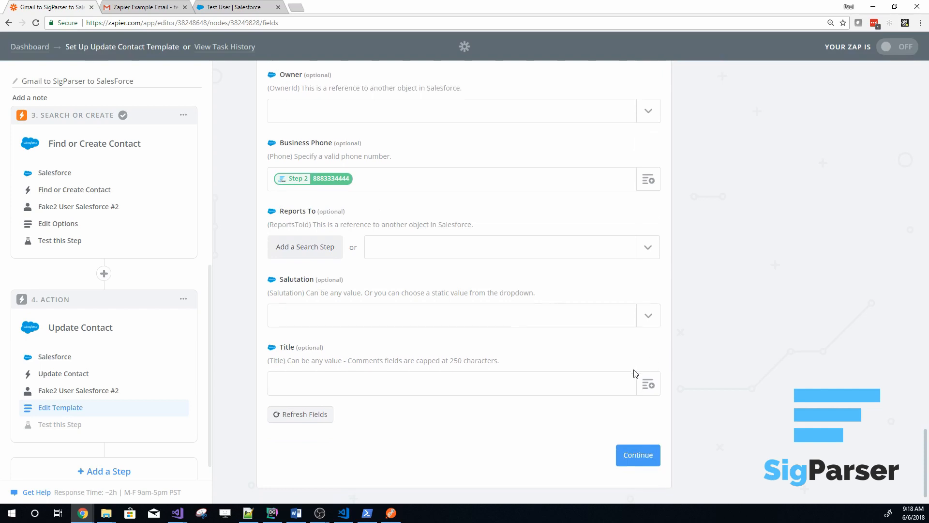
click(646, 381)
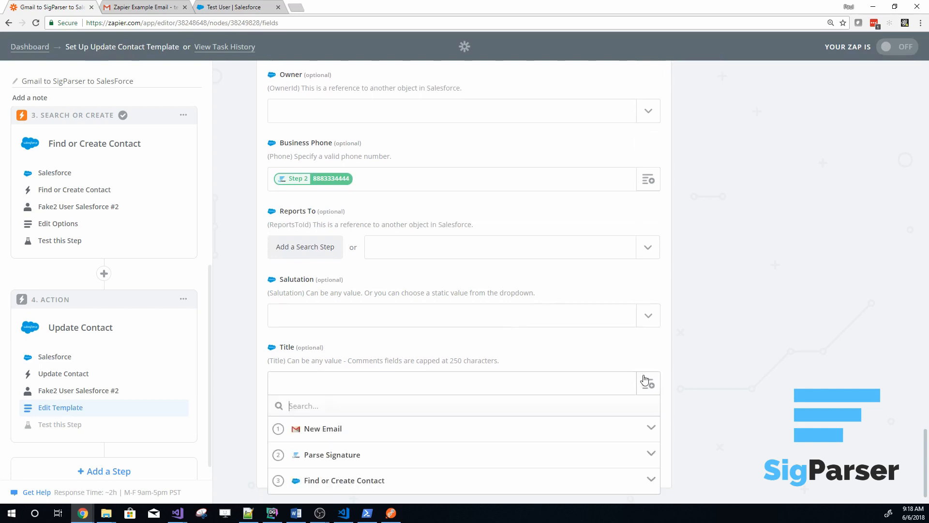
click(318, 462)
scroll(387, 464, down, 2)
scroll(376, 454, up, 2)
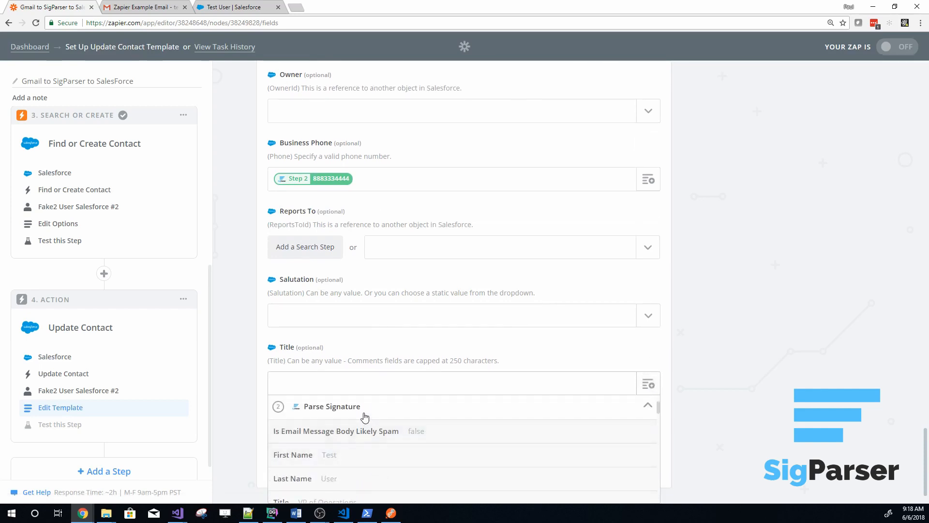
scroll(364, 416, down, 1)
scroll(365, 416, down, 1)
scroll(330, 406, up, 3)
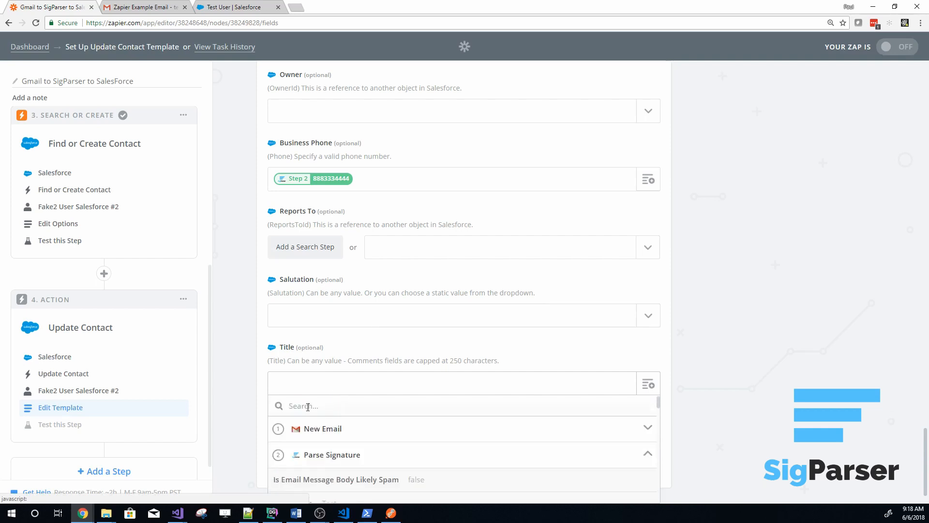
text(Title)
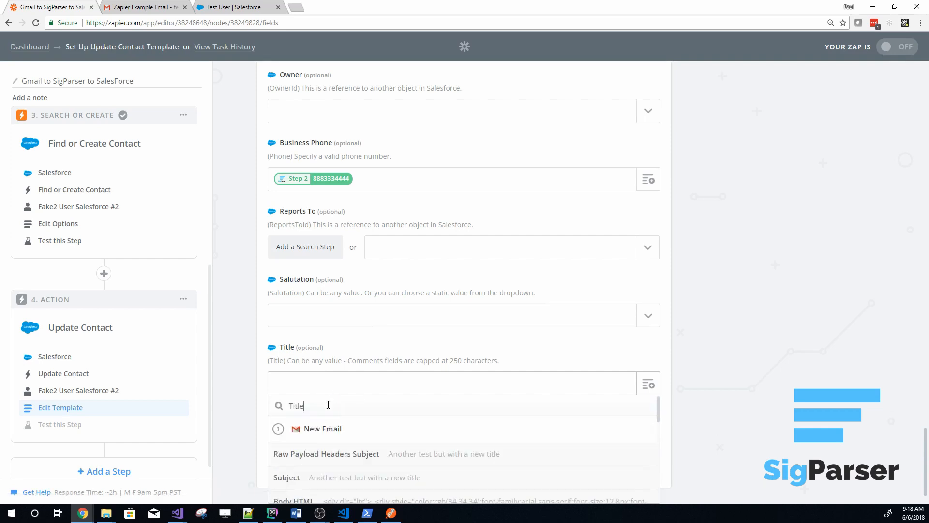
scroll(385, 490, down, 6)
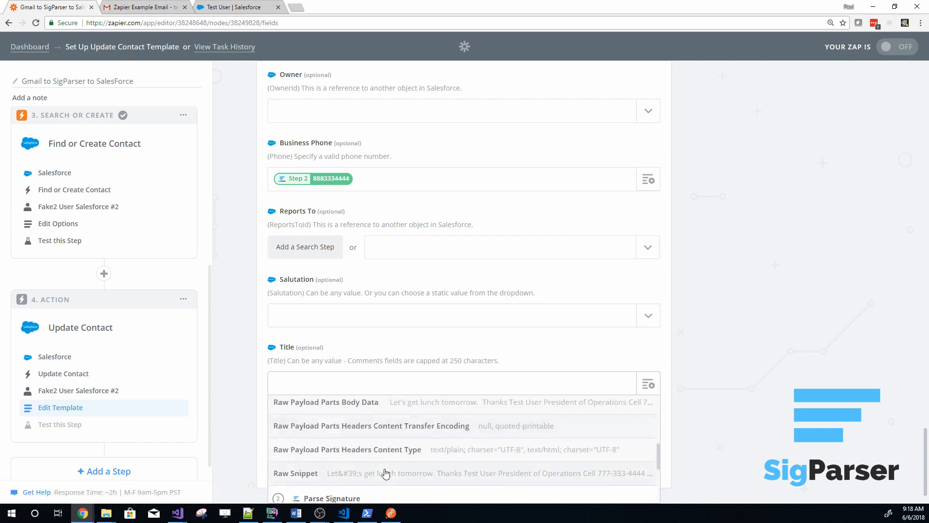
scroll(385, 473, up, 8)
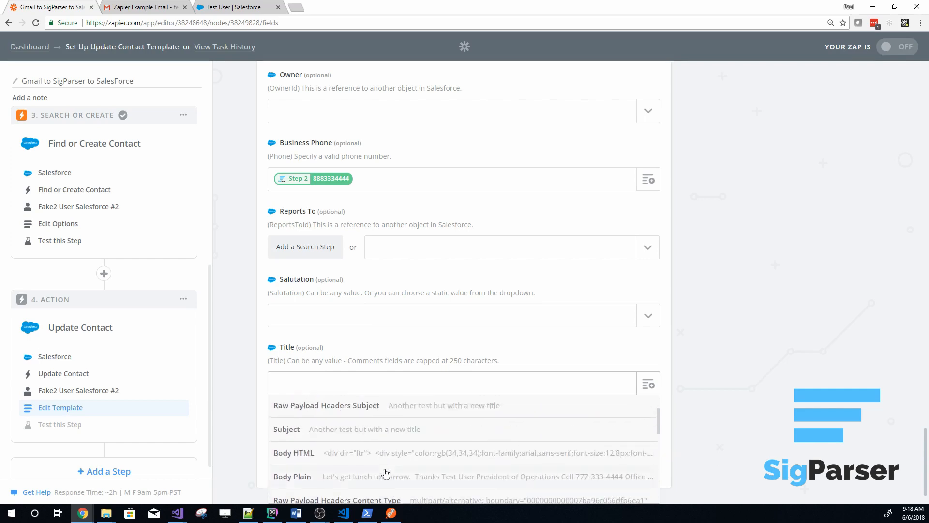
scroll(386, 473, down, 5)
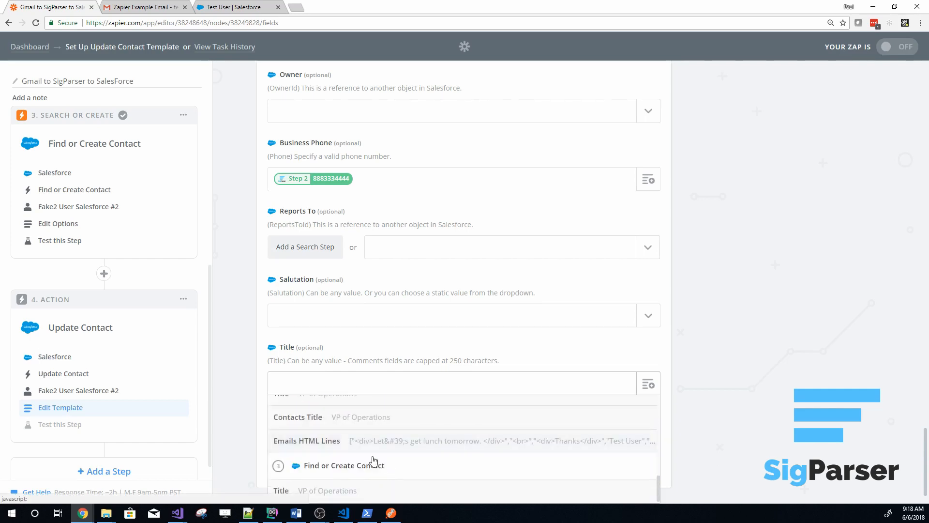
click(341, 422)
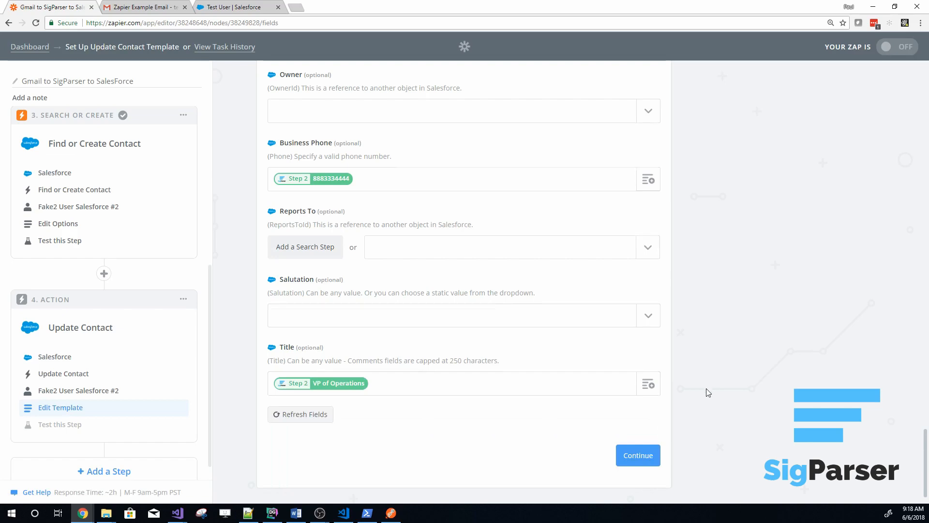
Map the contact's Mailing Street to Street Address from the Parse Signature step
scroll(707, 388, up, 2)
scroll(704, 387, up, 9)
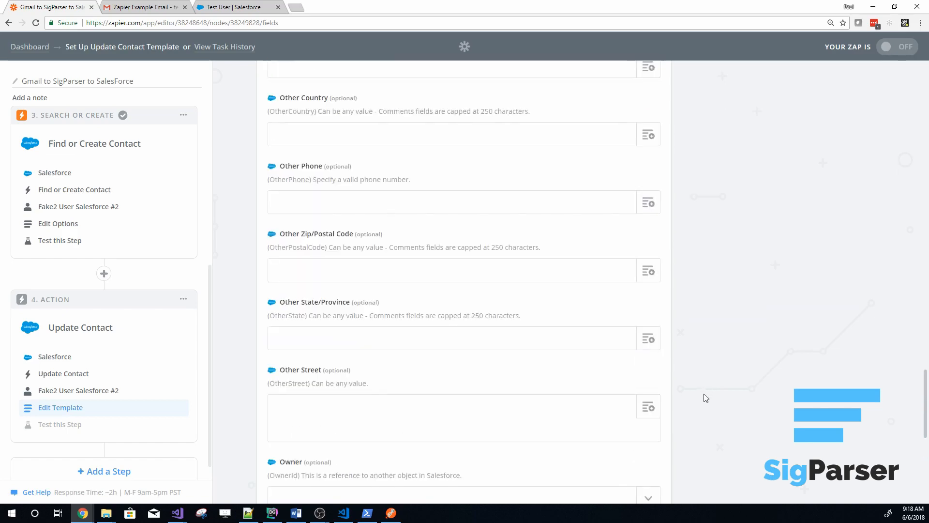
scroll(704, 393, up, 4)
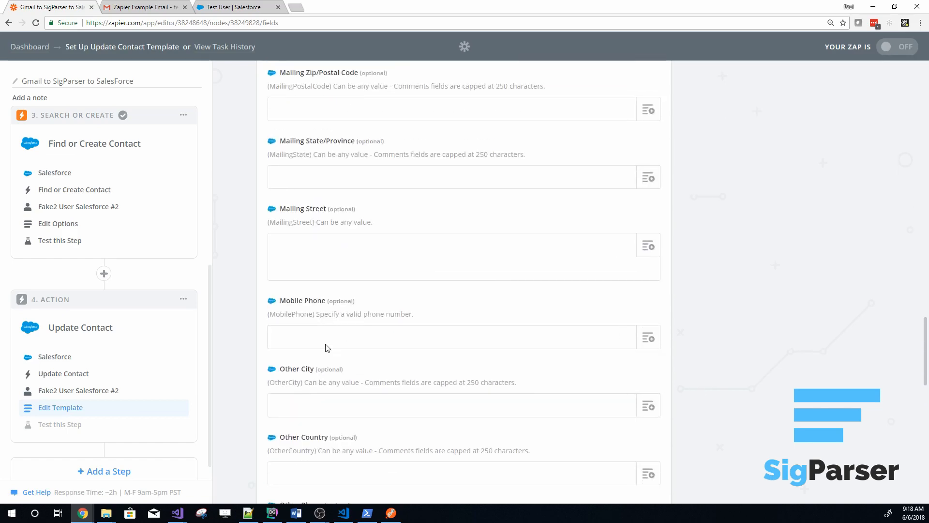
click(652, 256)
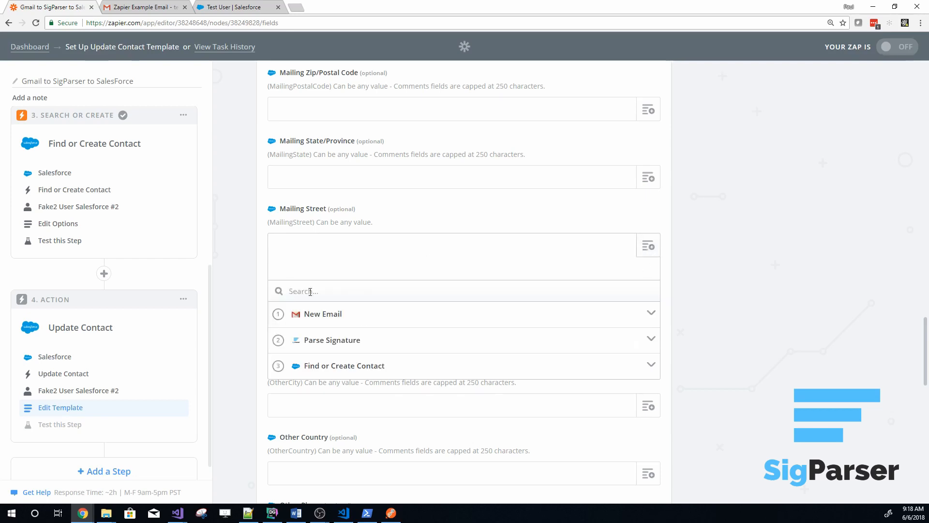
scroll(334, 387, down, 5)
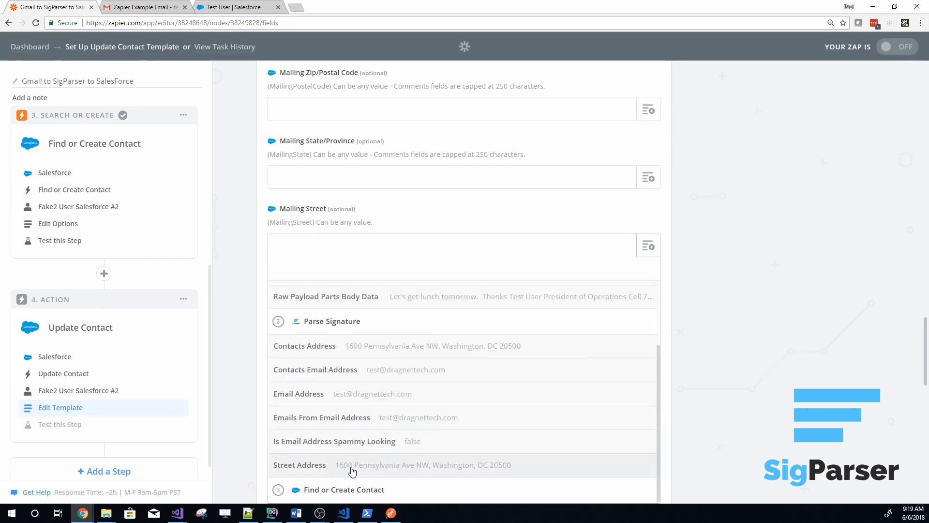
click(351, 466)
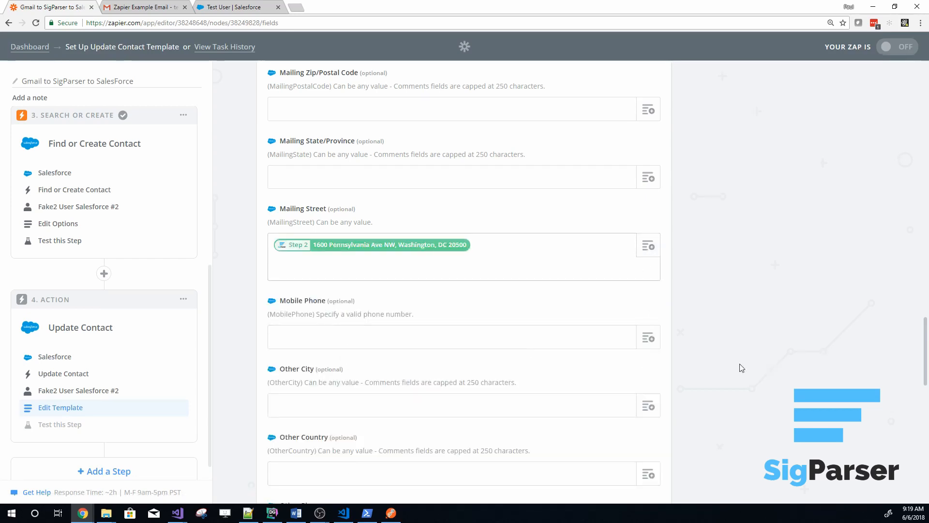
Search the available fields for Mobile Phone and map the contact's Mobile Phone to Mobile Phone Number from the Parse Signature step
click(647, 343)
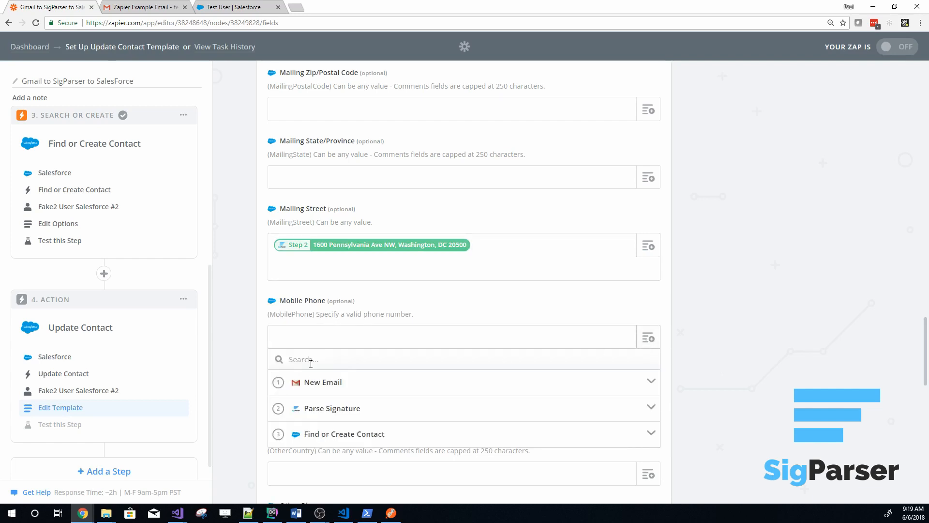
text(Mobile Phone)
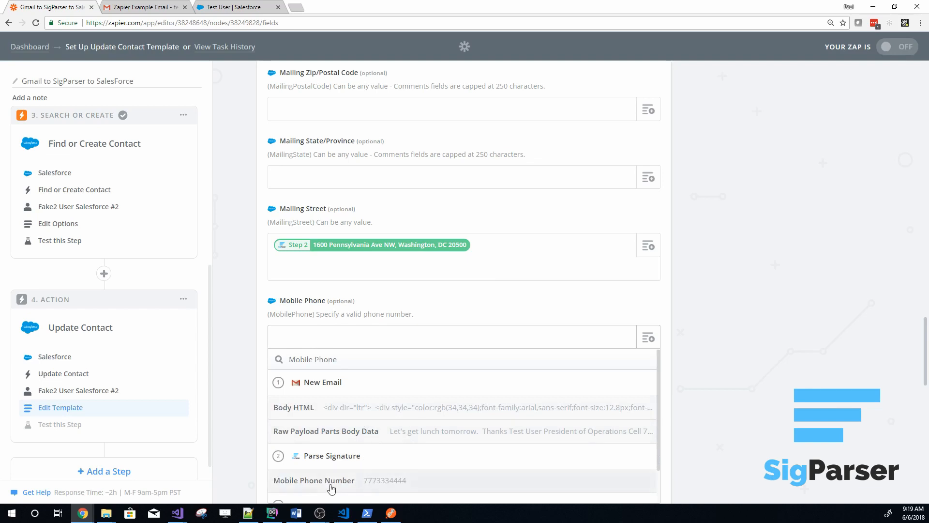
click(316, 486)
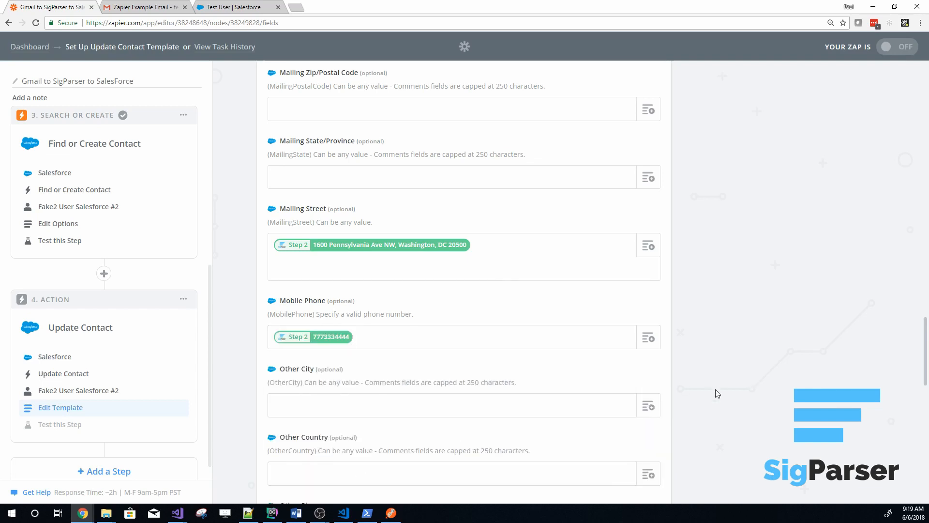
Save the Update Contact template and send a test contact to Salesforce
scroll(717, 387, down, 5)
scroll(717, 387, down, 9)
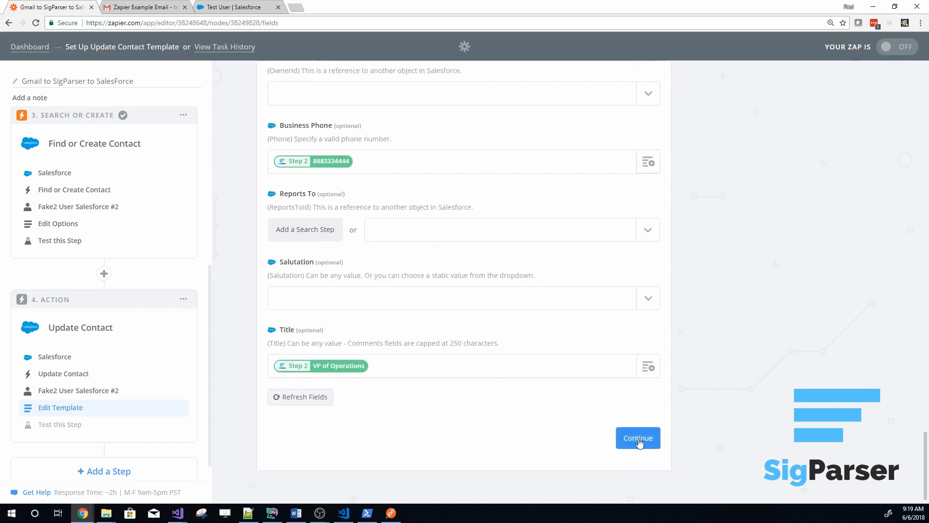
click(638, 438)
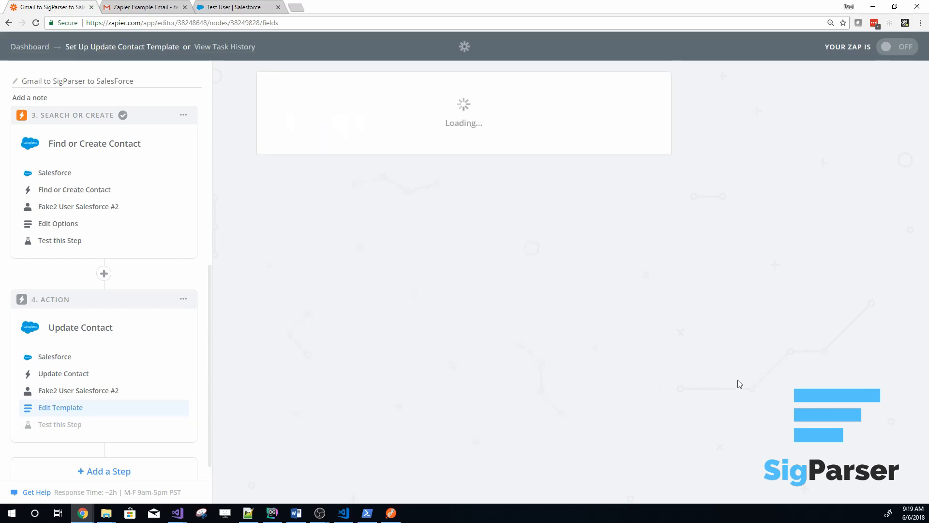
scroll(726, 404, down, 5)
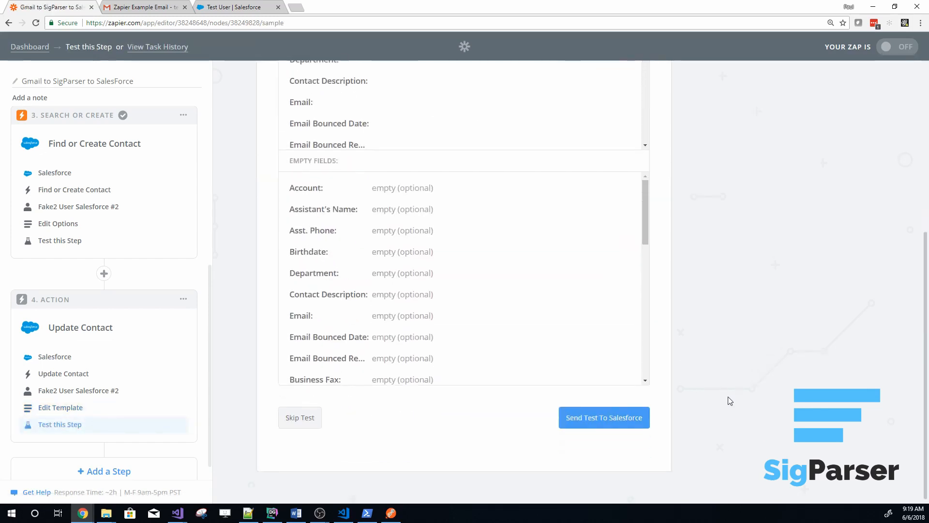
click(600, 422)
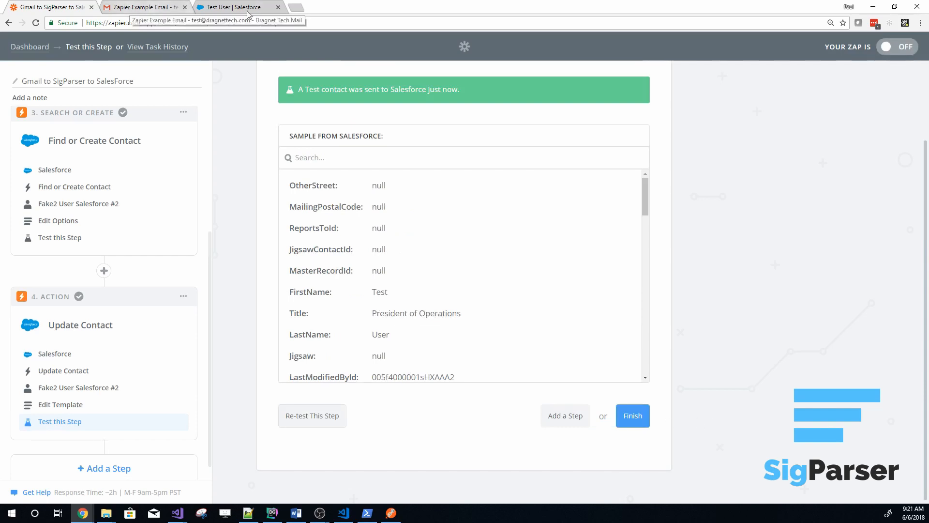
Switch to the test contact's page in Salesforce, reload it and check the updated fields in its details
click(248, 12)
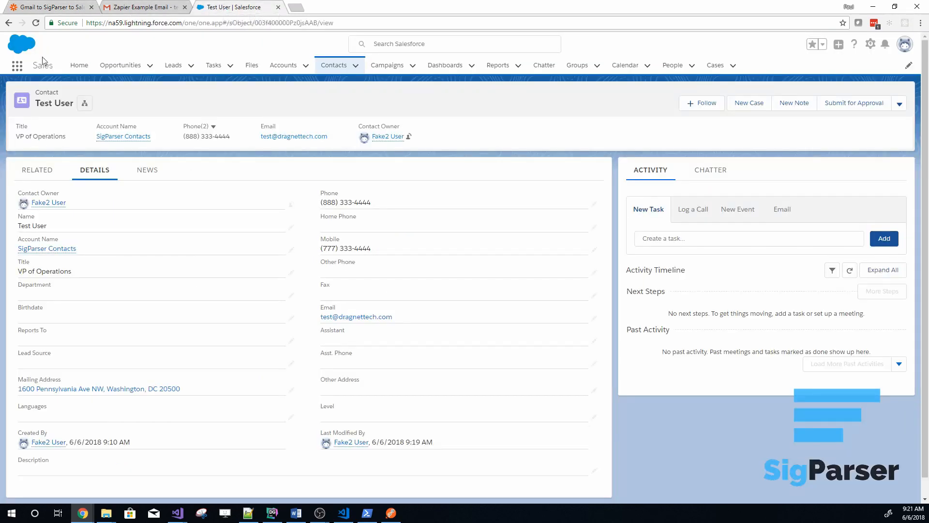
click(36, 23)
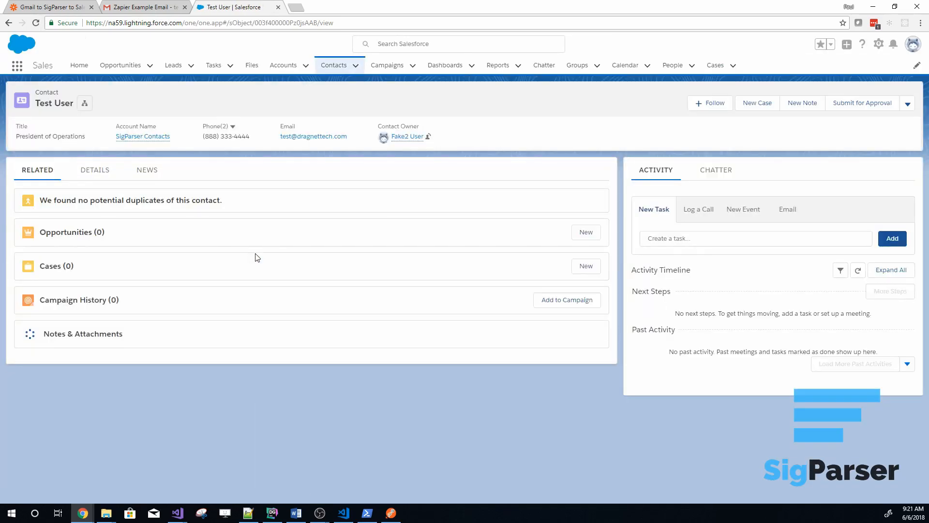
click(92, 170)
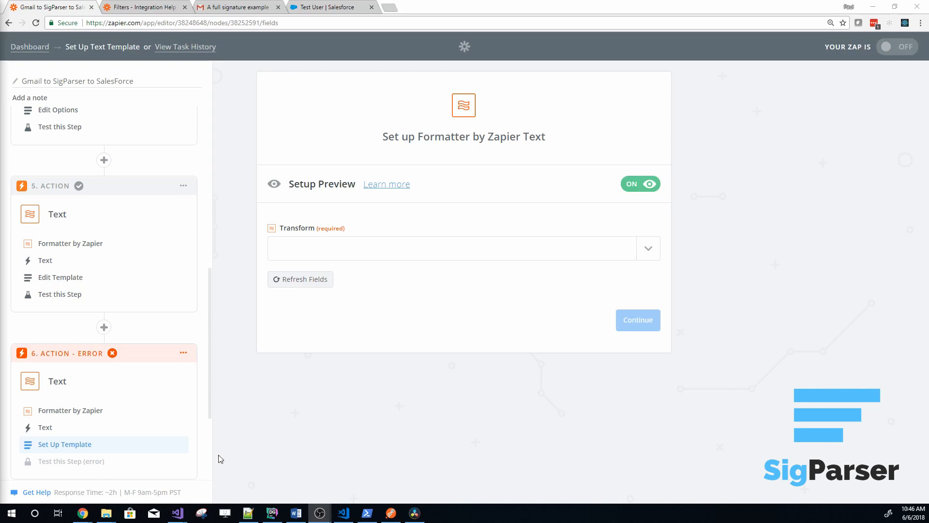
Delete the incomplete Formatter Text action at step 6 and add a new action step in its place
click(335, 363)
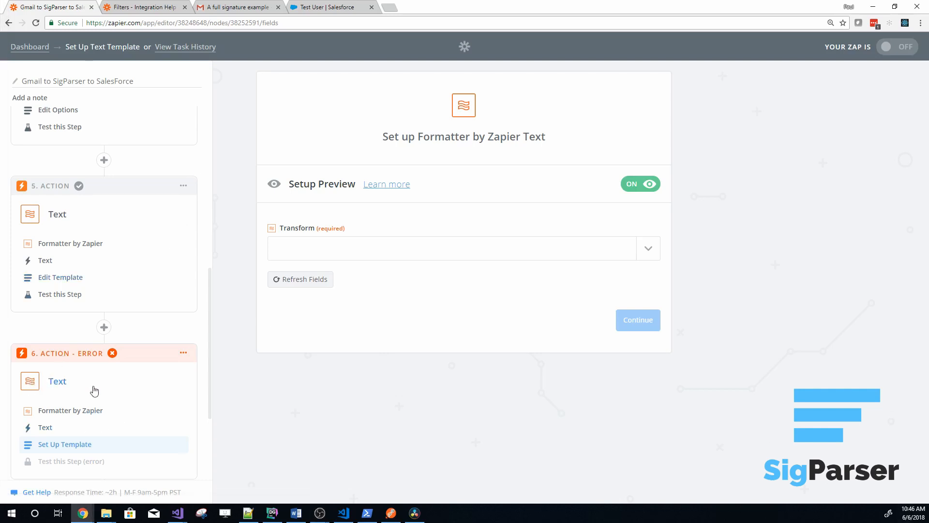
click(183, 352)
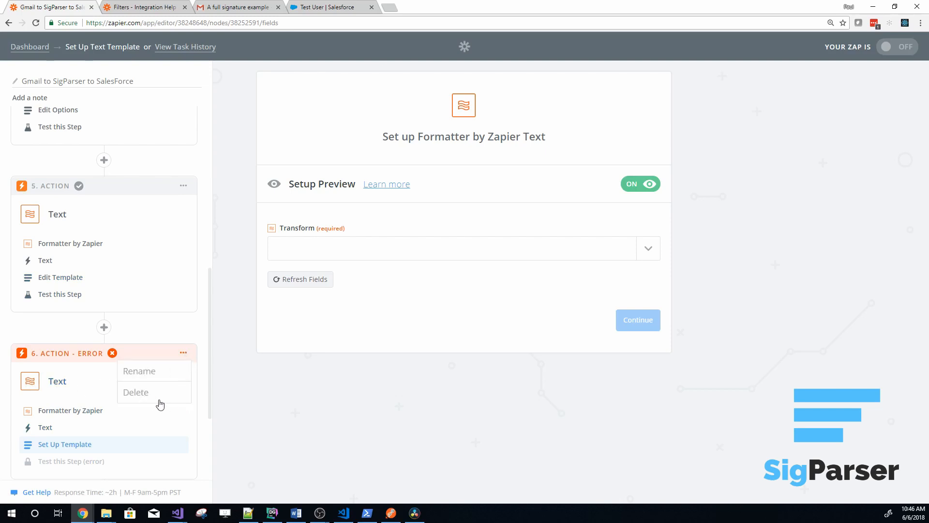
click(148, 394)
click(157, 397)
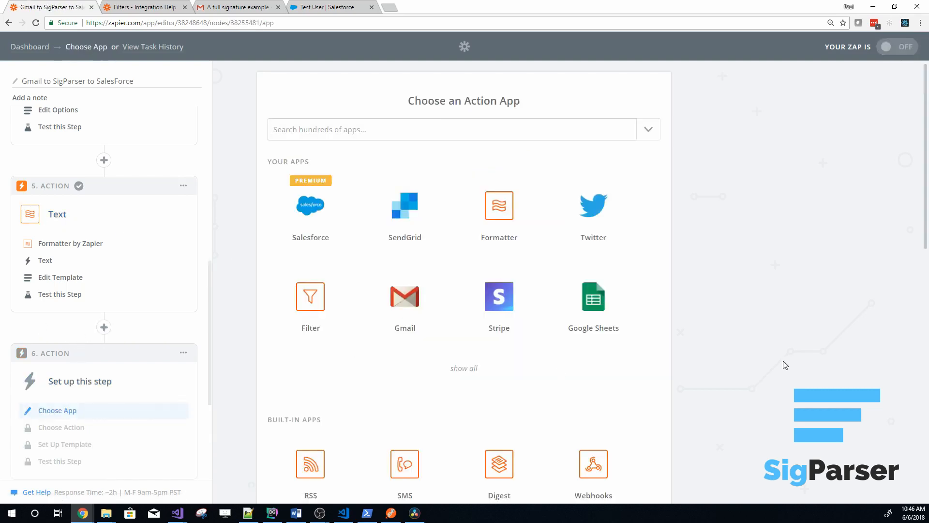
Choose the built-in Formatter app for step 6 and save Text as its action
scroll(501, 402, down, 7)
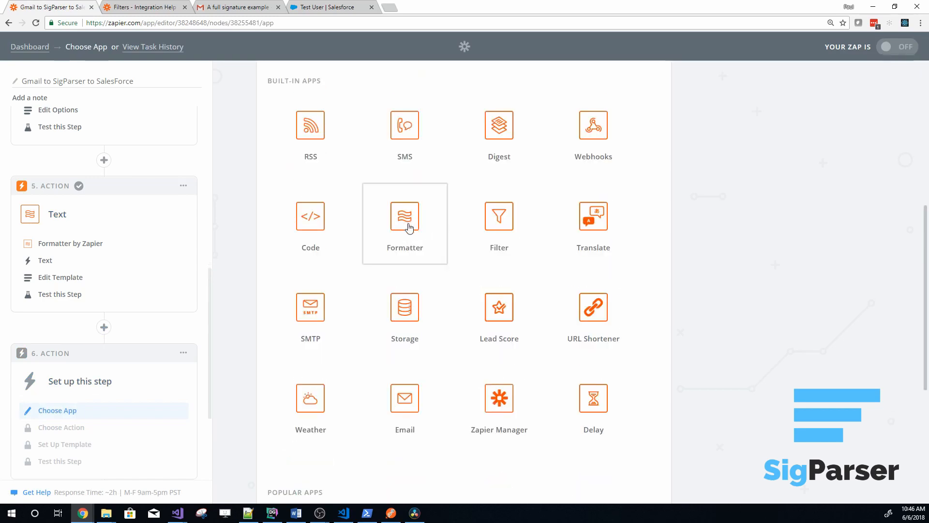
click(409, 234)
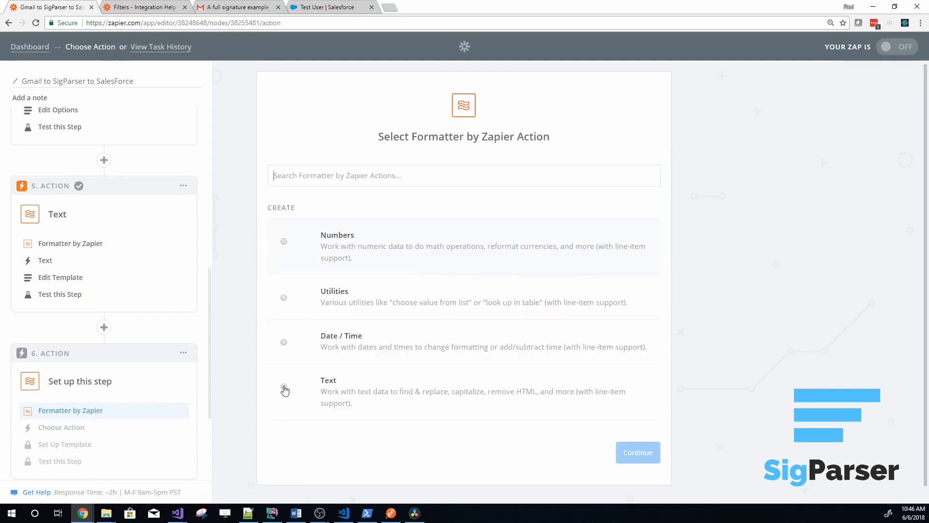
click(284, 387)
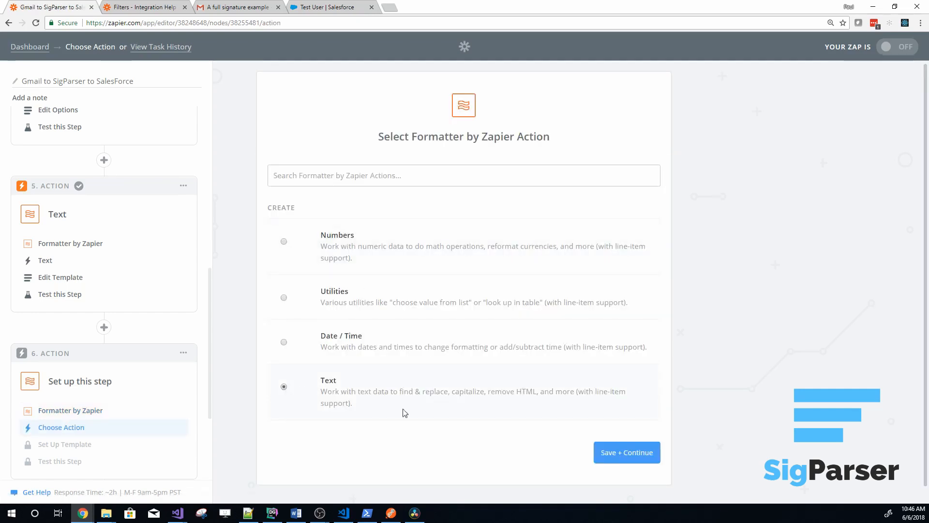
click(631, 454)
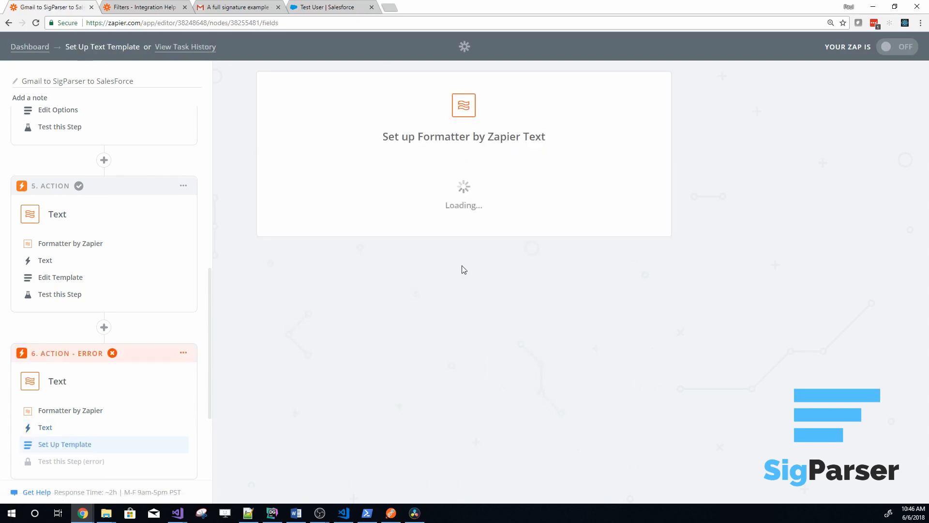
Set the Formatter step's Transform to Default Value
click(413, 254)
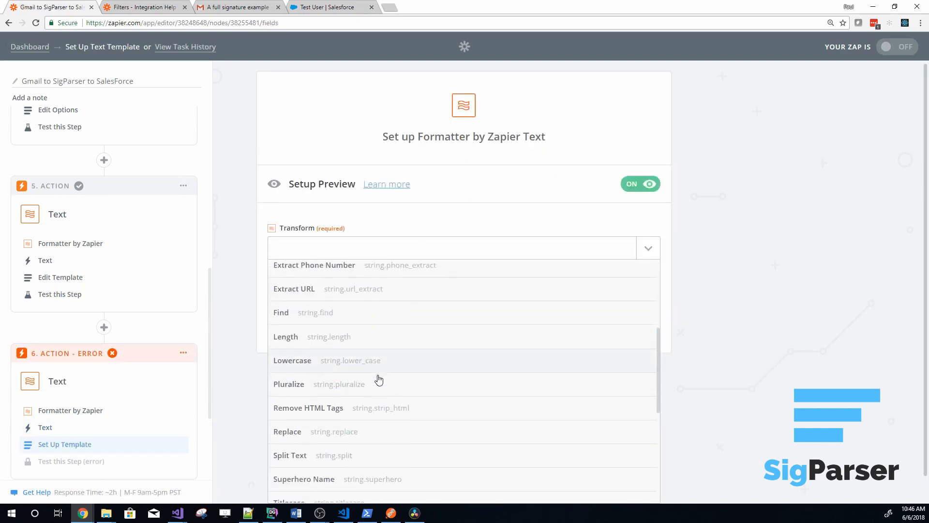
scroll(379, 377, up, 3)
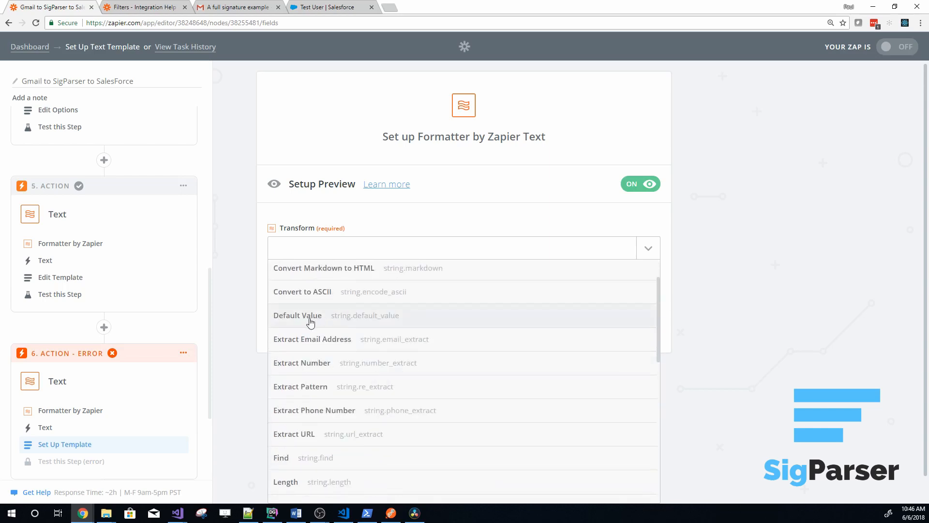
click(295, 322)
drag(297, 362, 394, 361)
Search the available fields for Office Phone and map the Formatter's Input to Office Phone from the Parse Signature step
click(625, 386)
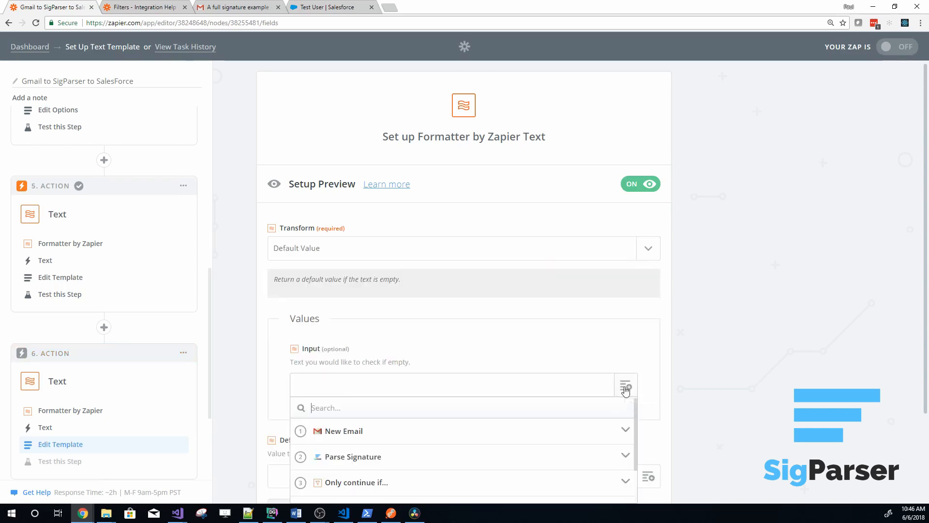
scroll(263, 417, down, 1)
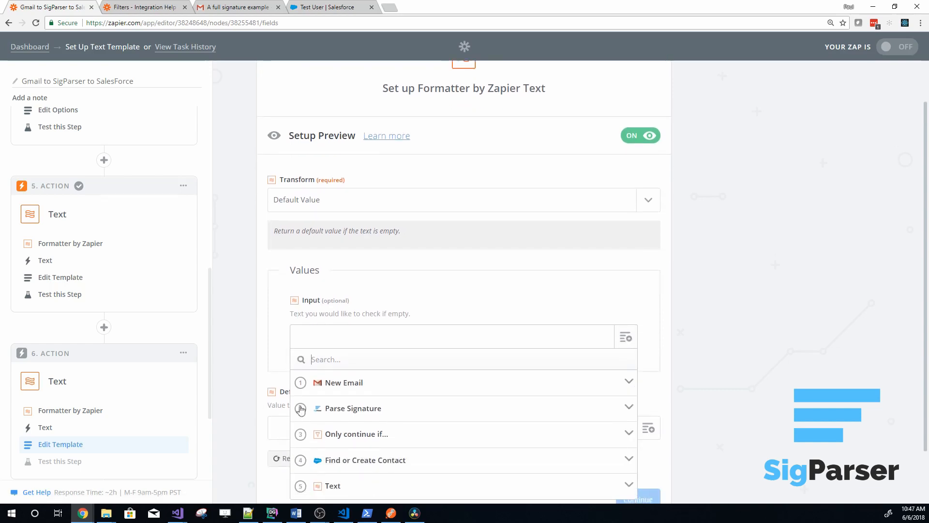
click(346, 412)
scroll(360, 408, down, 1)
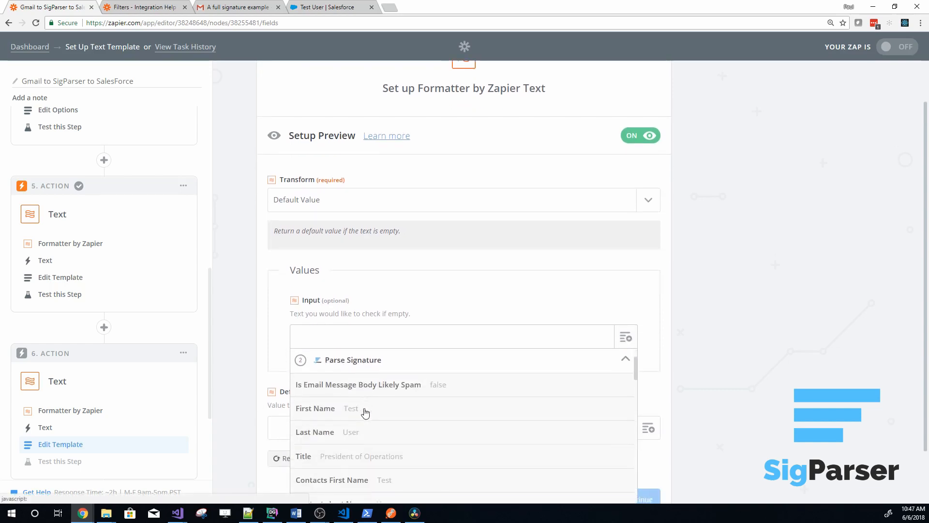
scroll(352, 409, down, 1)
scroll(353, 406, up, 2)
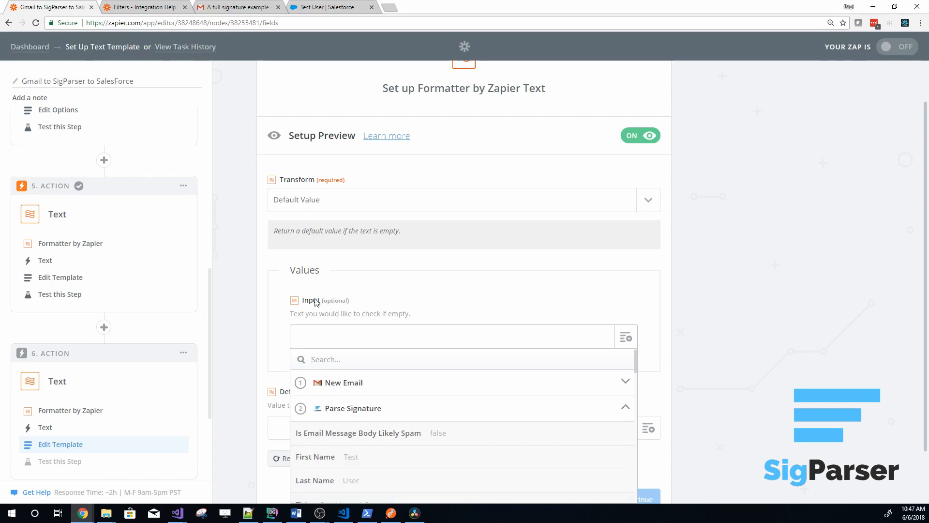
text(Office)
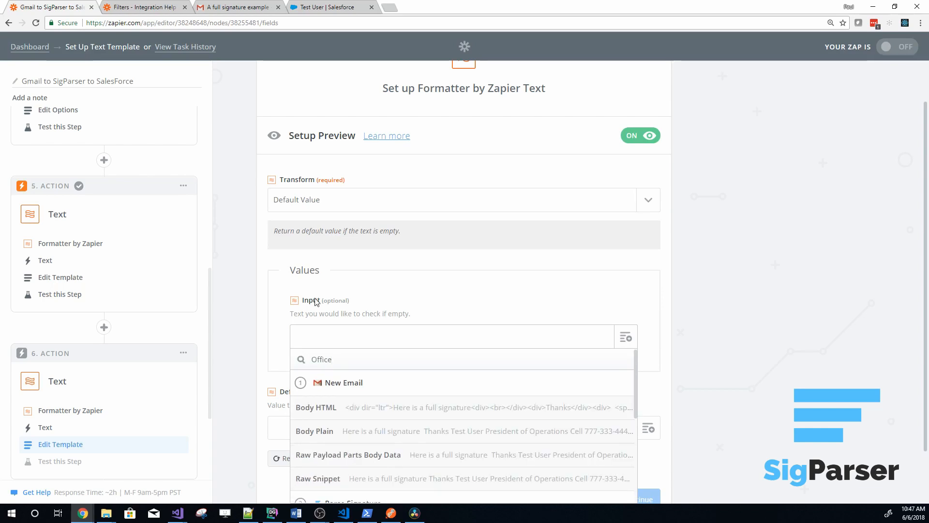
text( Phone)
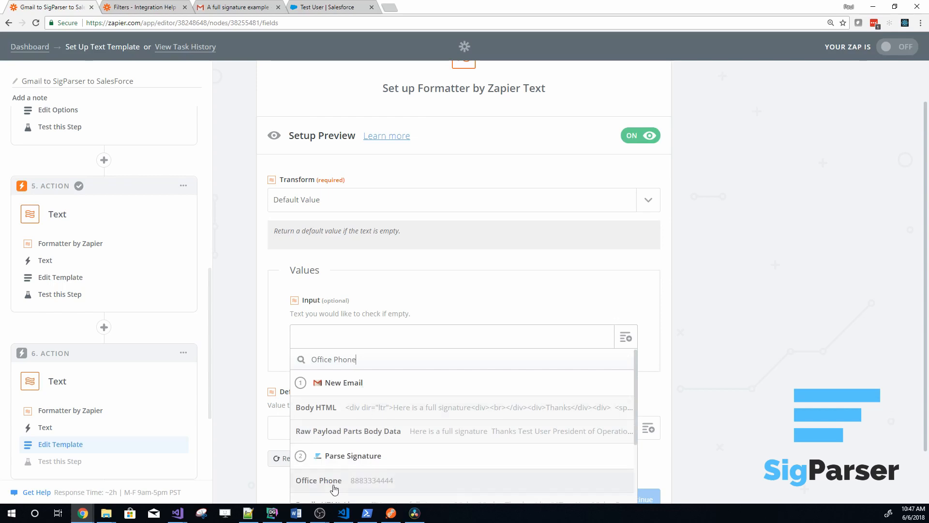
click(330, 483)
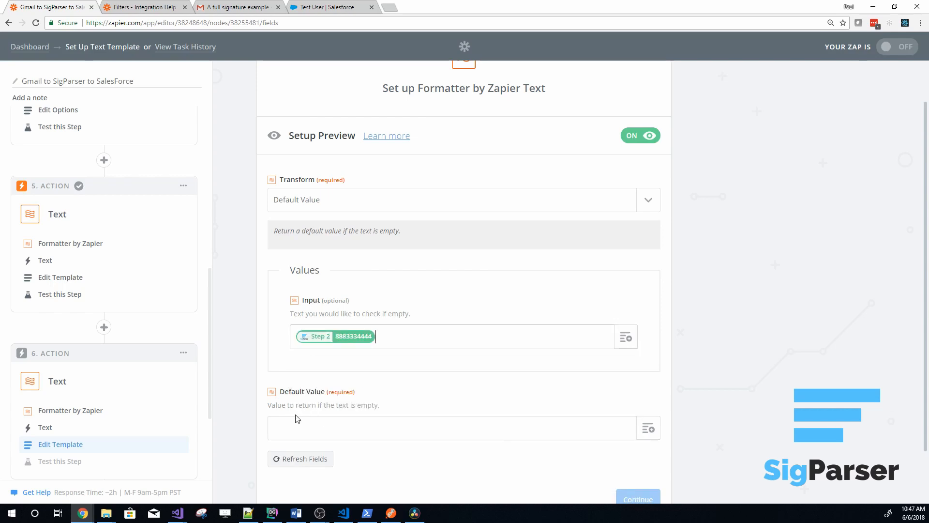
Search the available fields for Phone and map the Formatter's Default Value to Phone from the Find or Create Contact step
scroll(533, 390, down, 1)
click(647, 382)
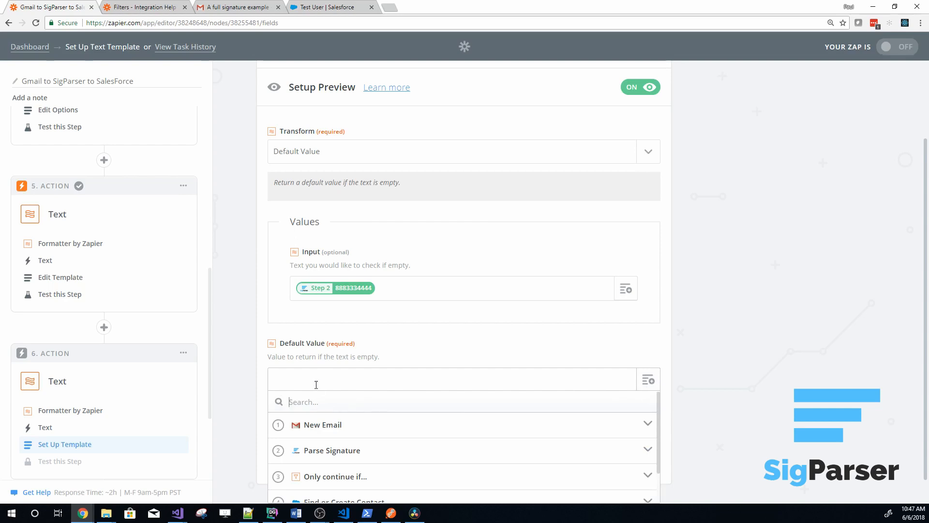
click(332, 450)
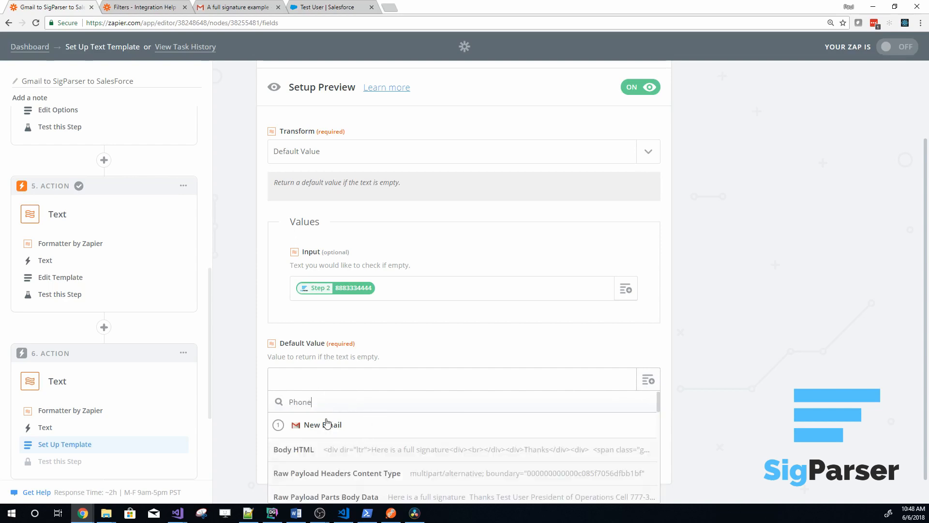
scroll(356, 460, down, 5)
scroll(358, 458, down, 3)
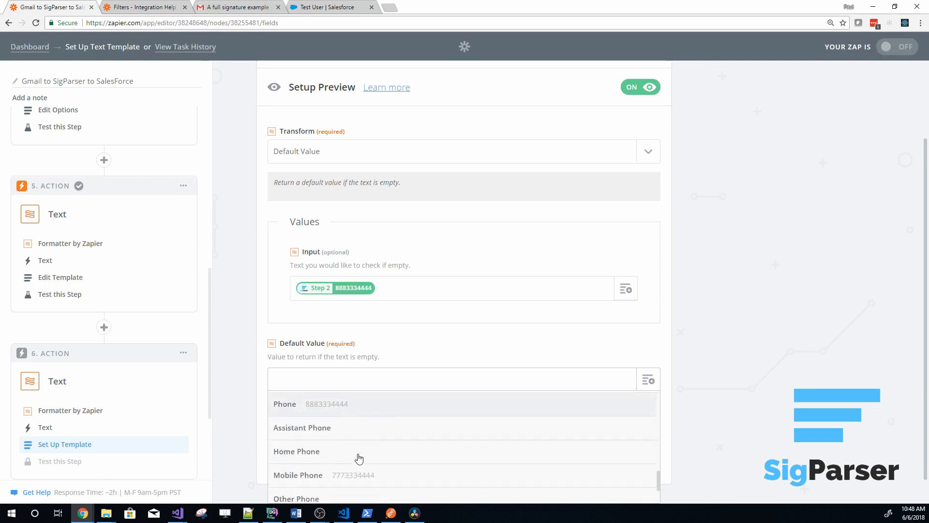
click(325, 406)
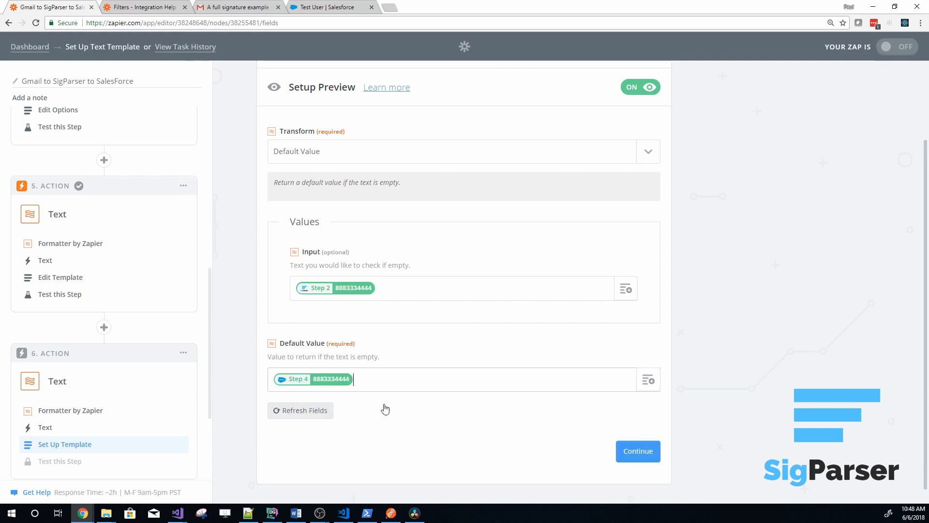
Save the step 6 template and send a test to Formatter by Zapier
click(647, 457)
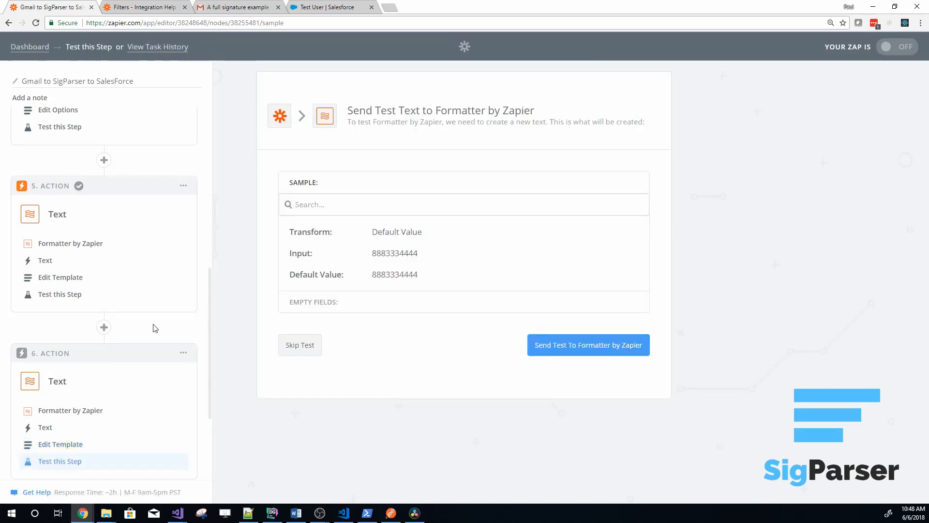
click(587, 349)
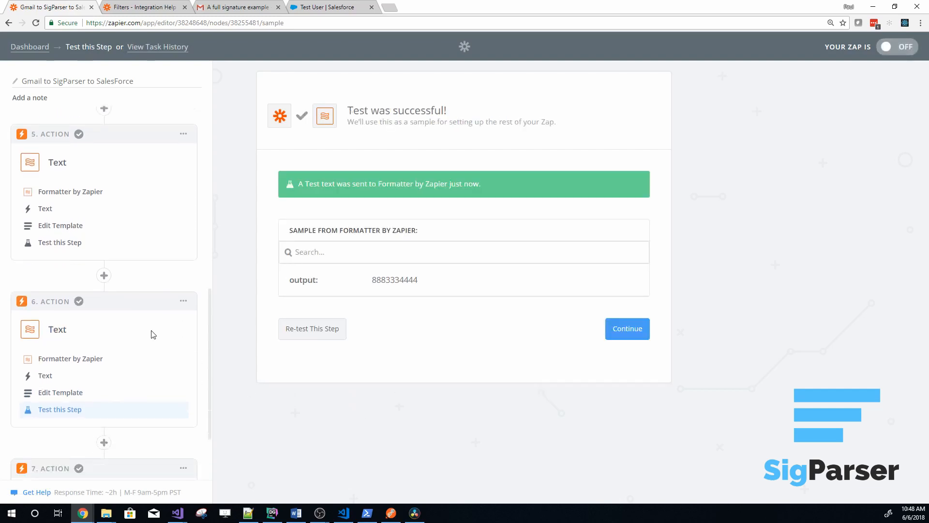
scroll(145, 290, down, 2)
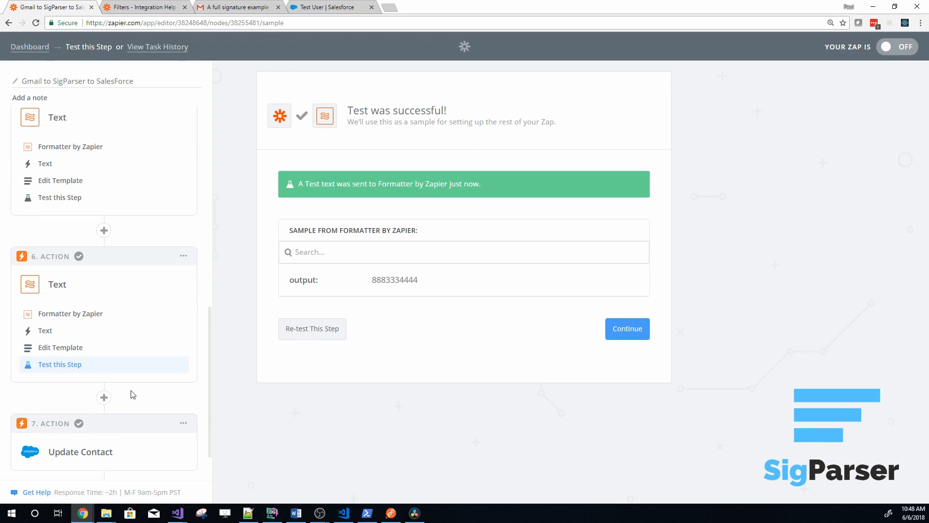